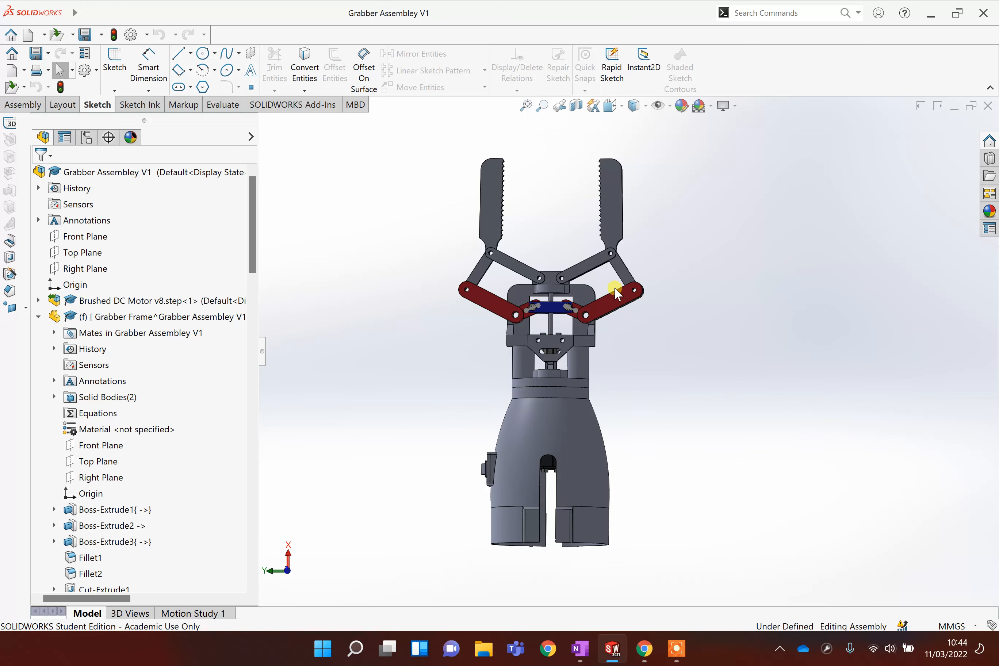
# Examine the grabber assembly from several angles and check how its standard Front view is oriented
pyautogui.scroll(-2, 604, 338)
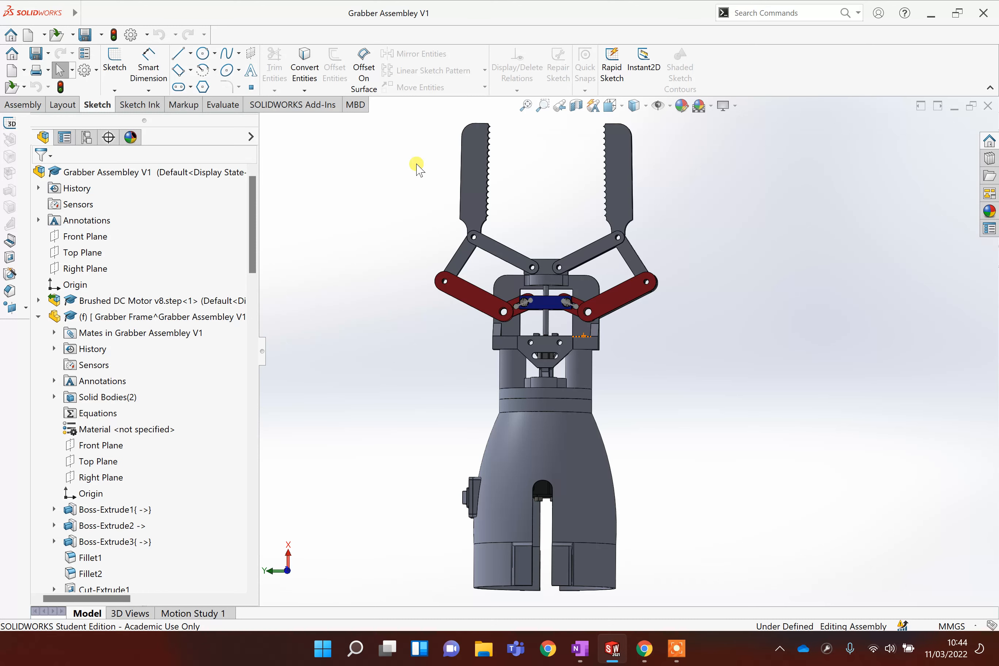
pyautogui.scroll(1, 728, 381)
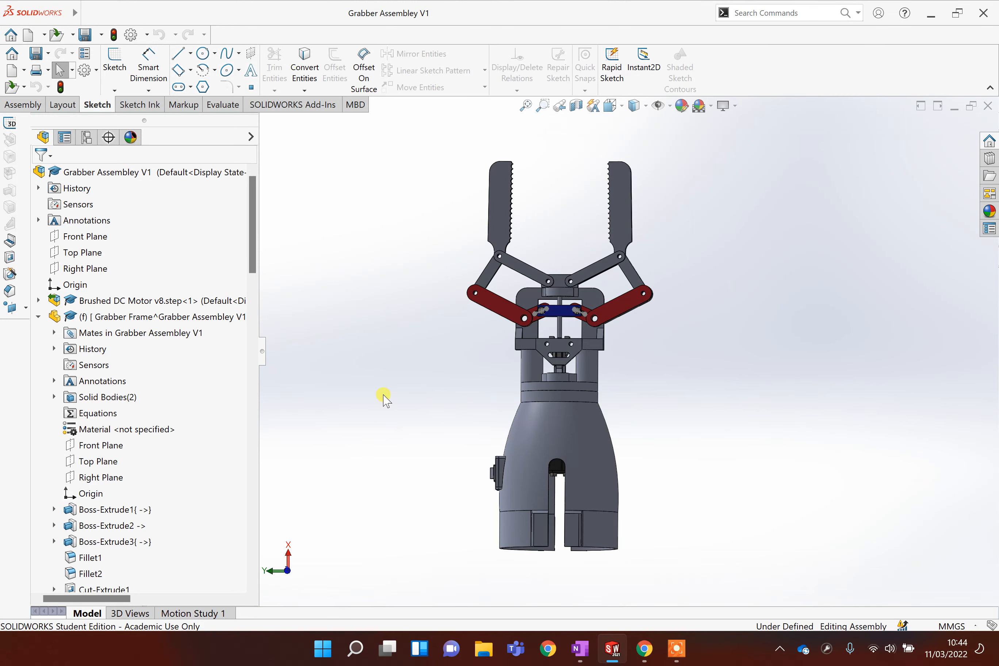
pyautogui.moveTo(383, 396); pyautogui.dragTo(443, 385, button='middle')
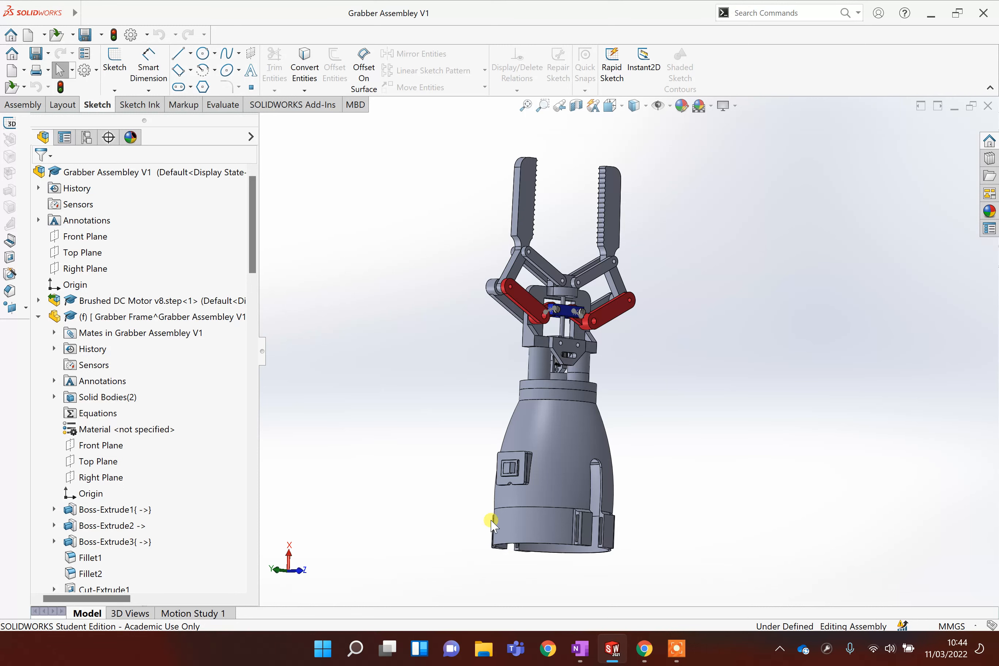
pyautogui.click(623, 109)
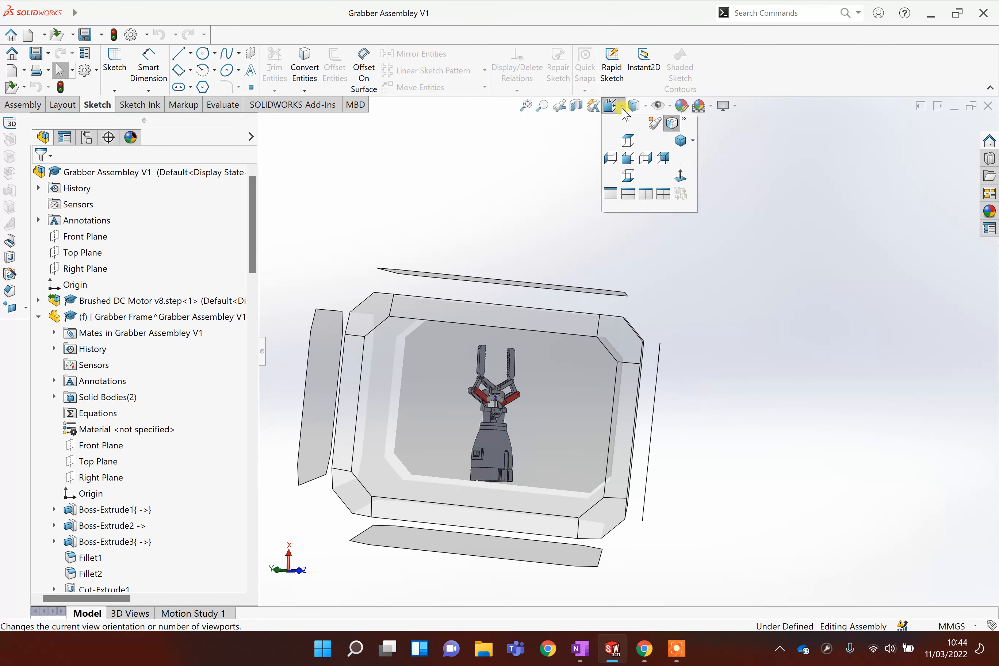
pyautogui.click(576, 382)
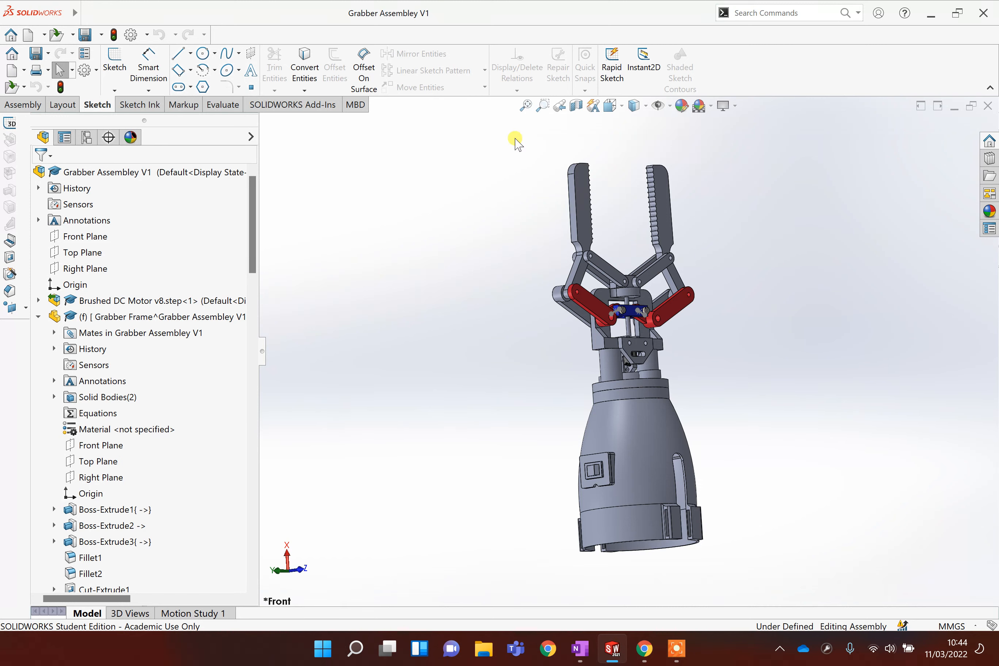
pyautogui.click(636, 106)
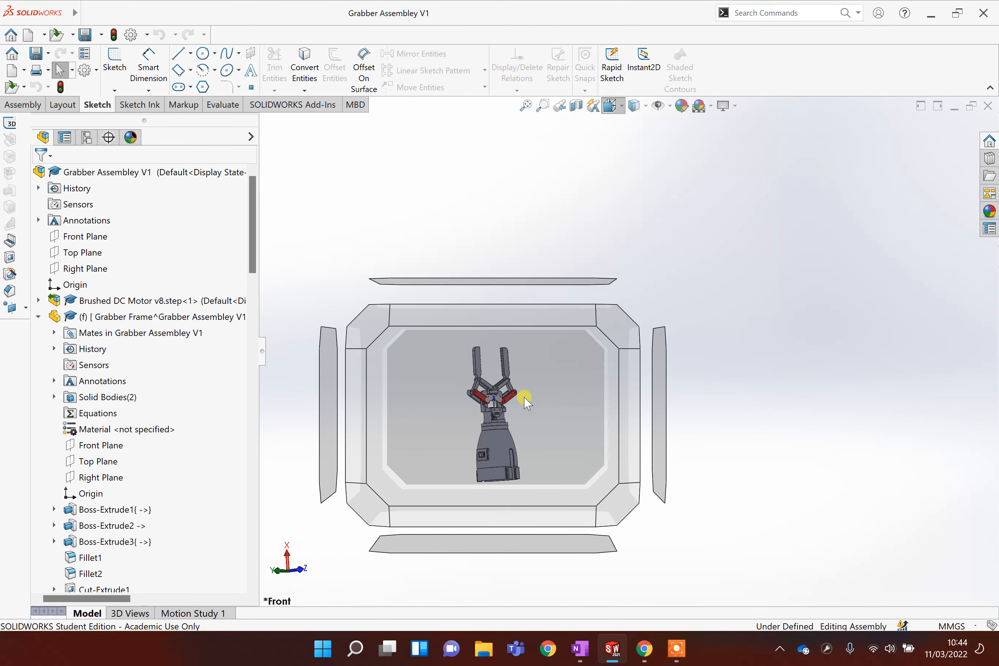
pyautogui.click(794, 306)
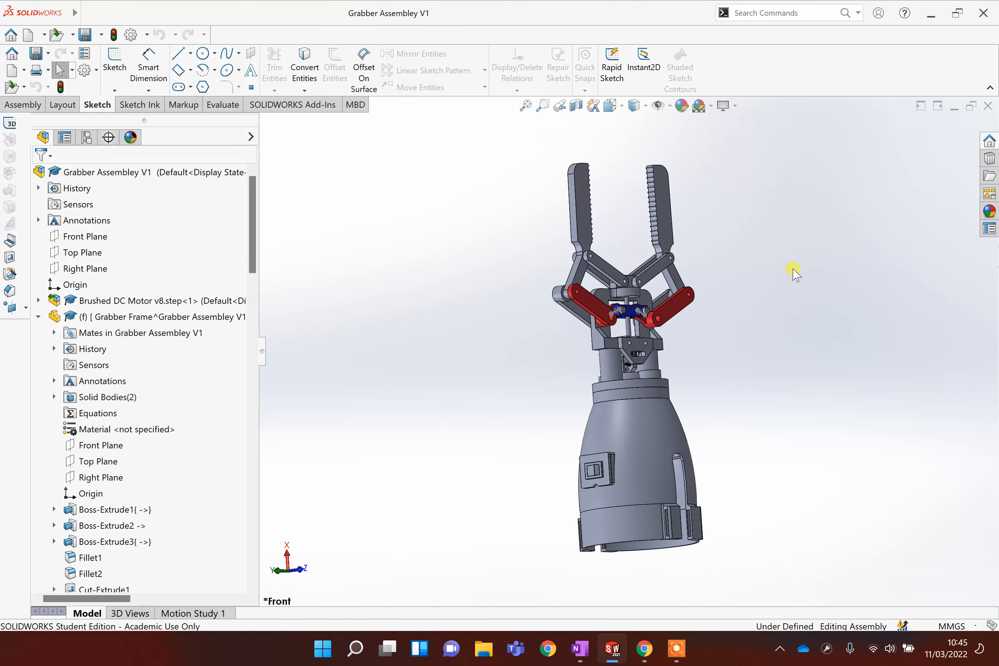
# Orient the view normal to the flat face of a toothed Grabber Tip Linkage
pyautogui.moveTo(760, 396); pyautogui.dragTo(688, 359, button='middle')
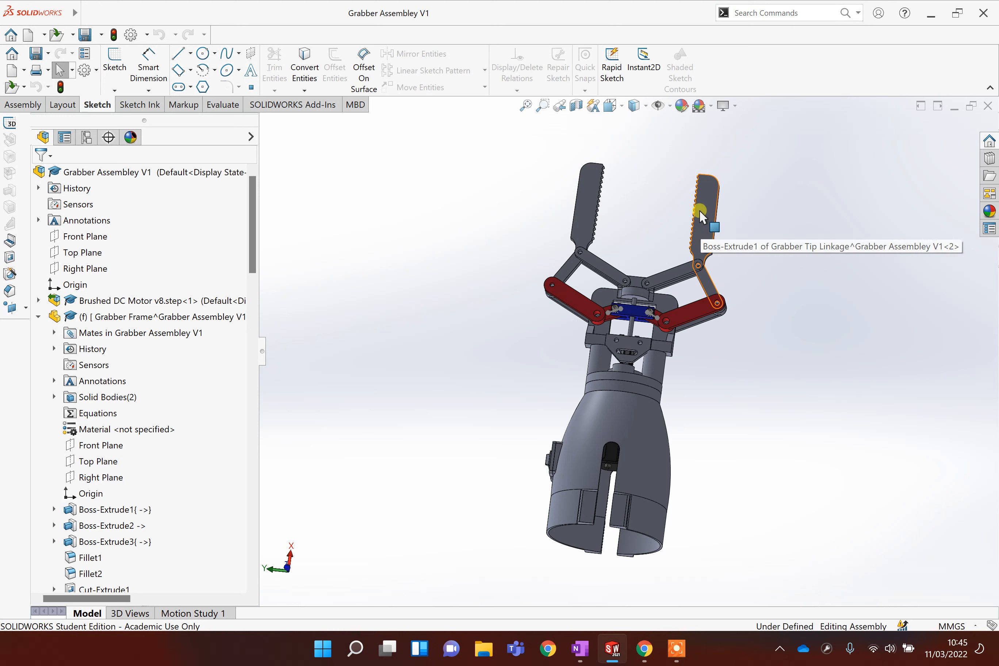
pyautogui.click(706, 223)
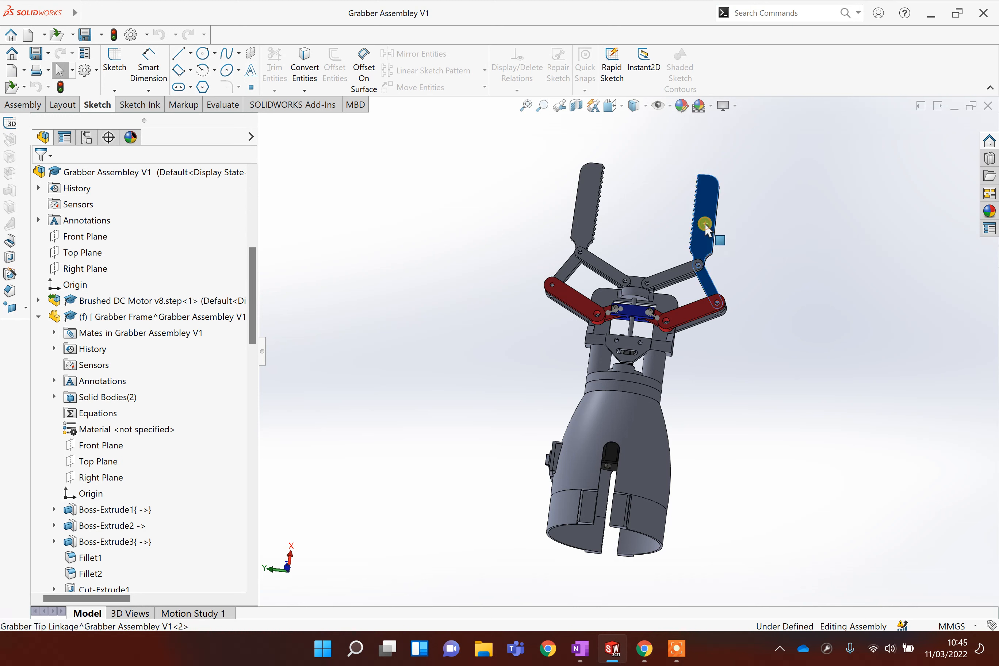
pyautogui.rightClick(705, 223)
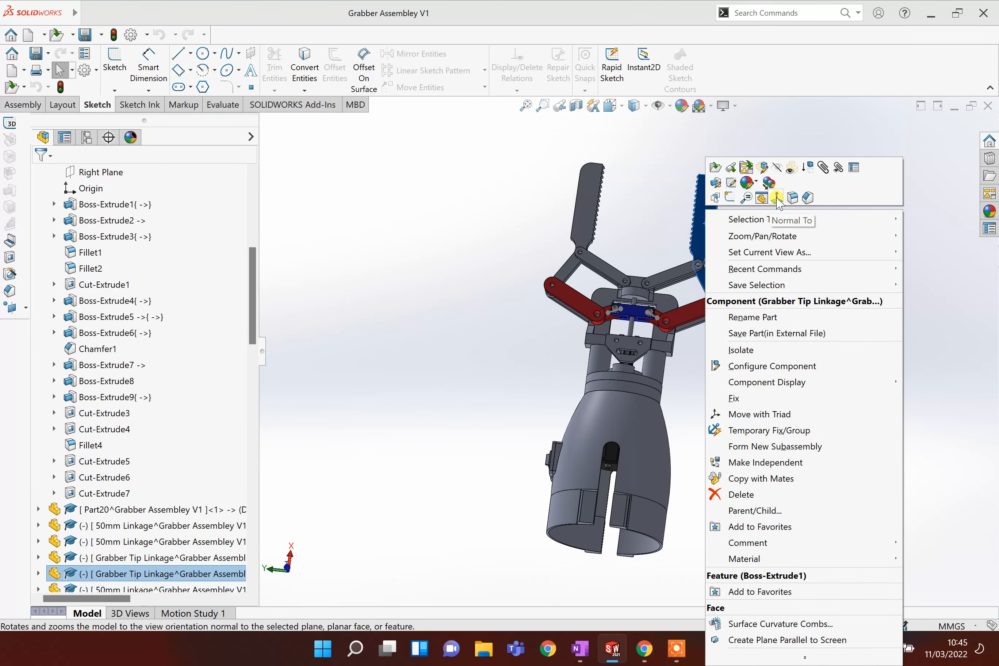
pyautogui.click(777, 199)
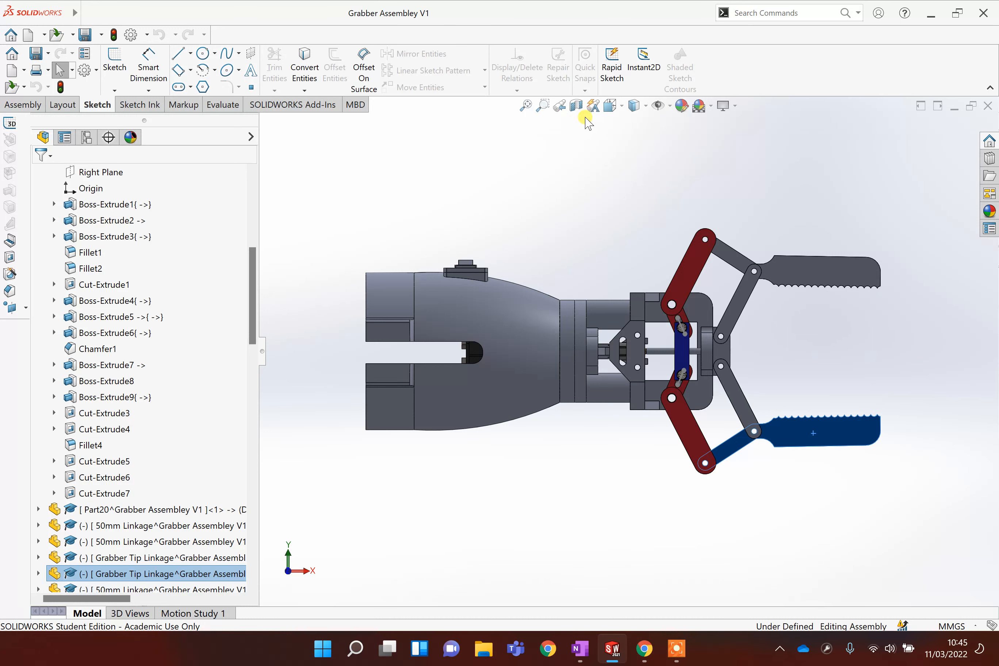
# Redefine the assembly's standard Front view to match the current orientation and accept the change to the standard views
pyautogui.click(623, 107)
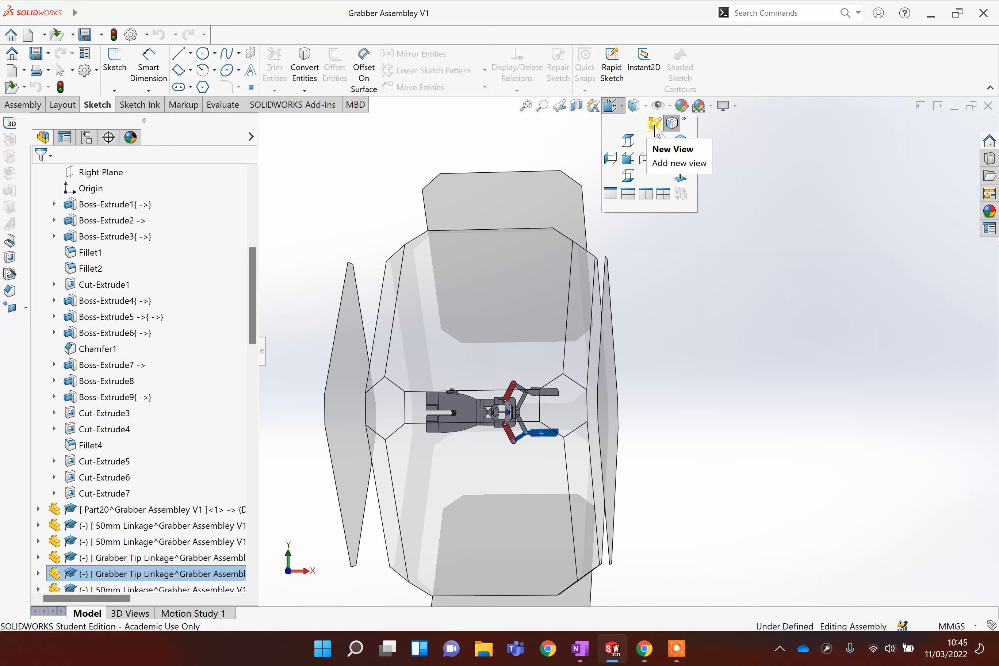
pyautogui.click(691, 122)
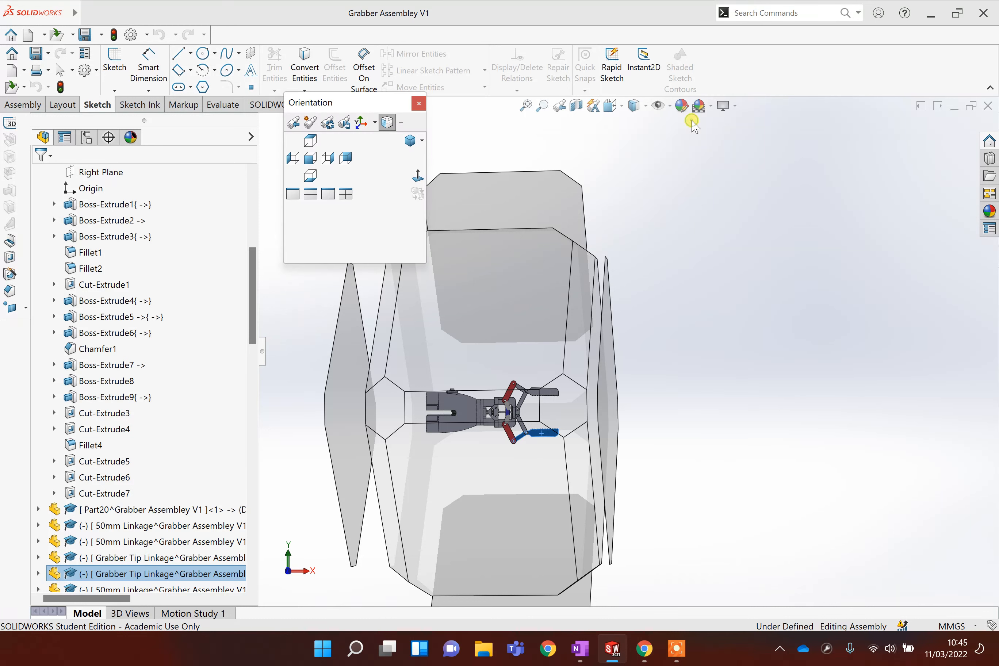
pyautogui.moveTo(373, 105); pyautogui.dragTo(502, 140)
pyautogui.click(620, 110)
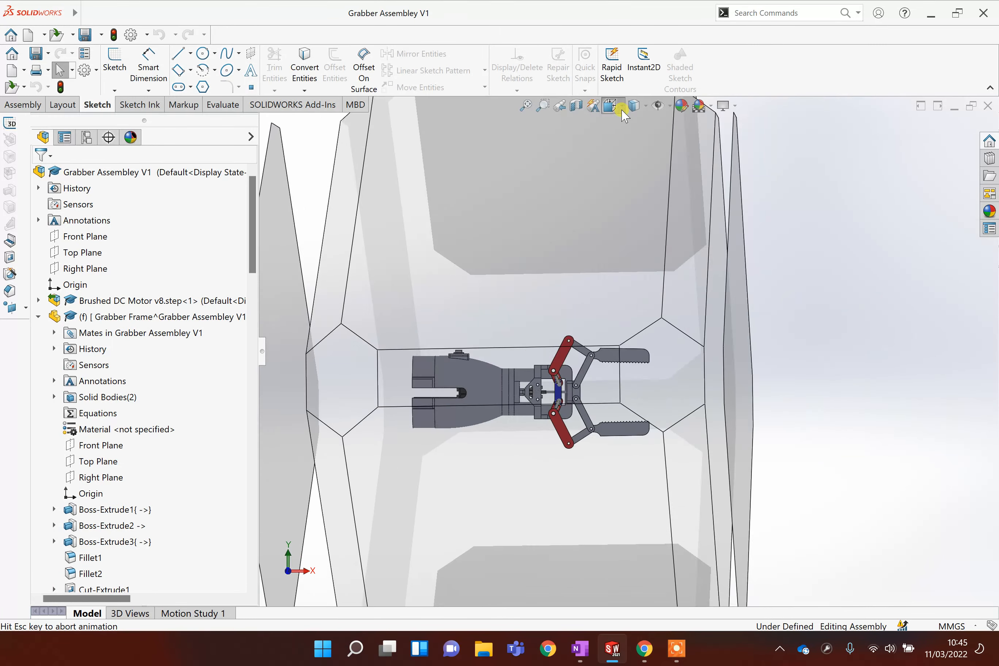
pyautogui.moveTo(639, 107)
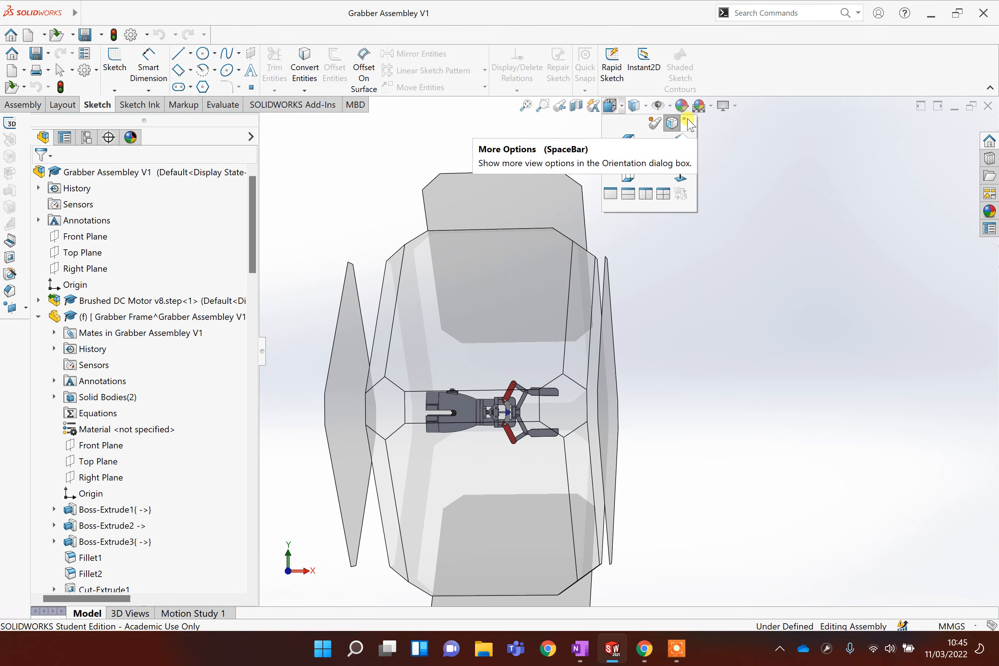
pyautogui.click(688, 123)
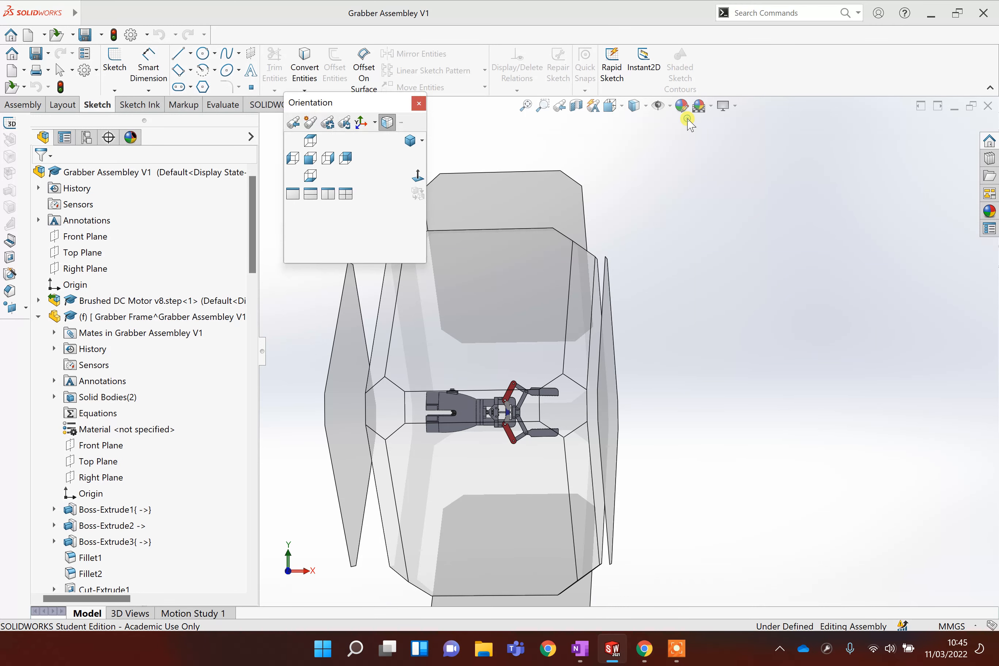
pyautogui.click(330, 126)
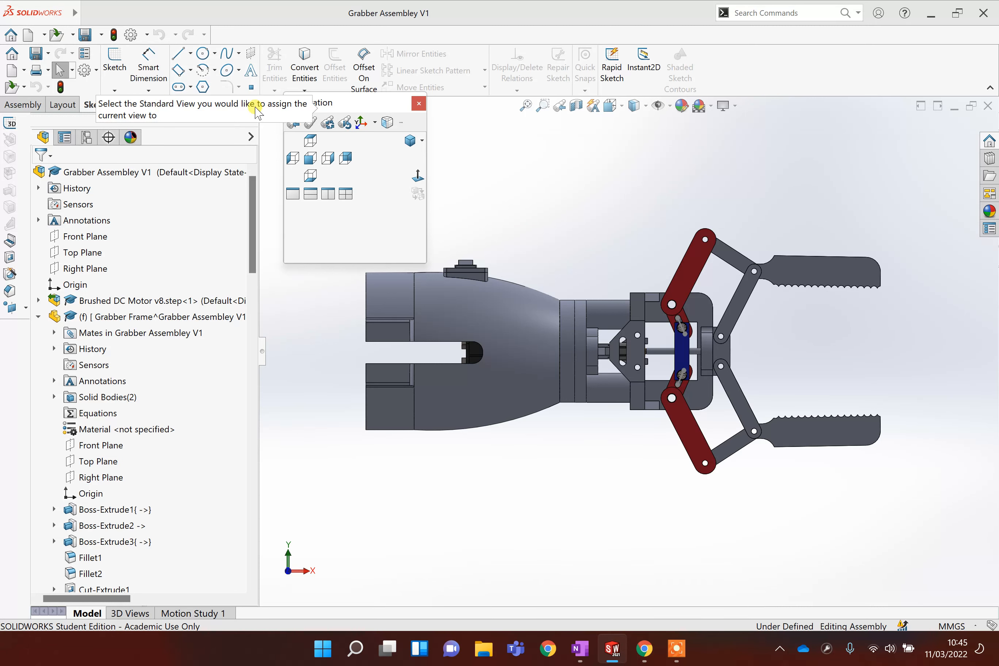
pyautogui.click(310, 159)
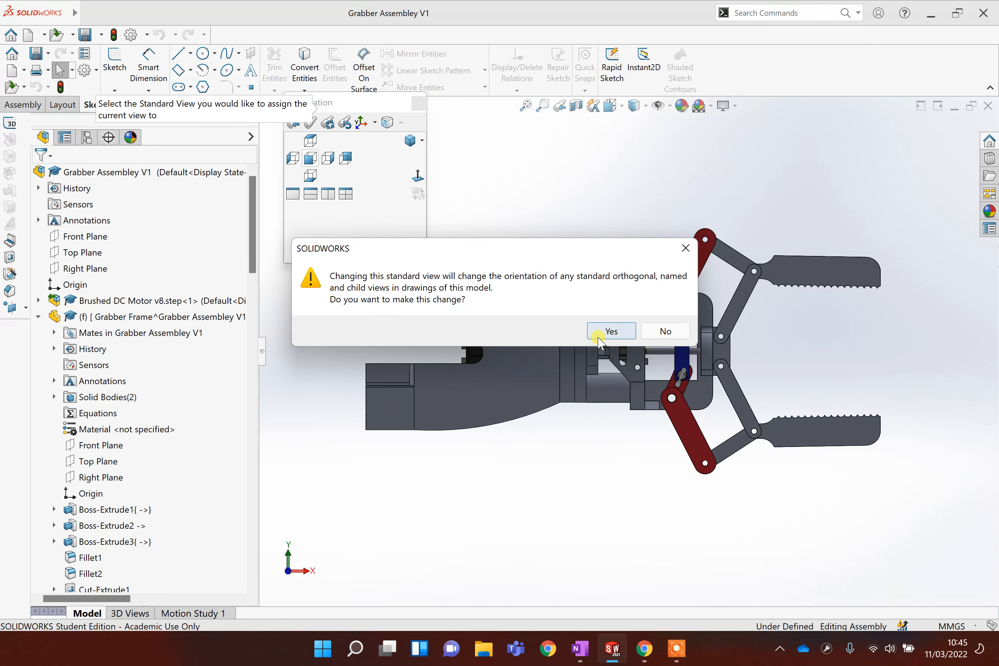
pyautogui.click(610, 331)
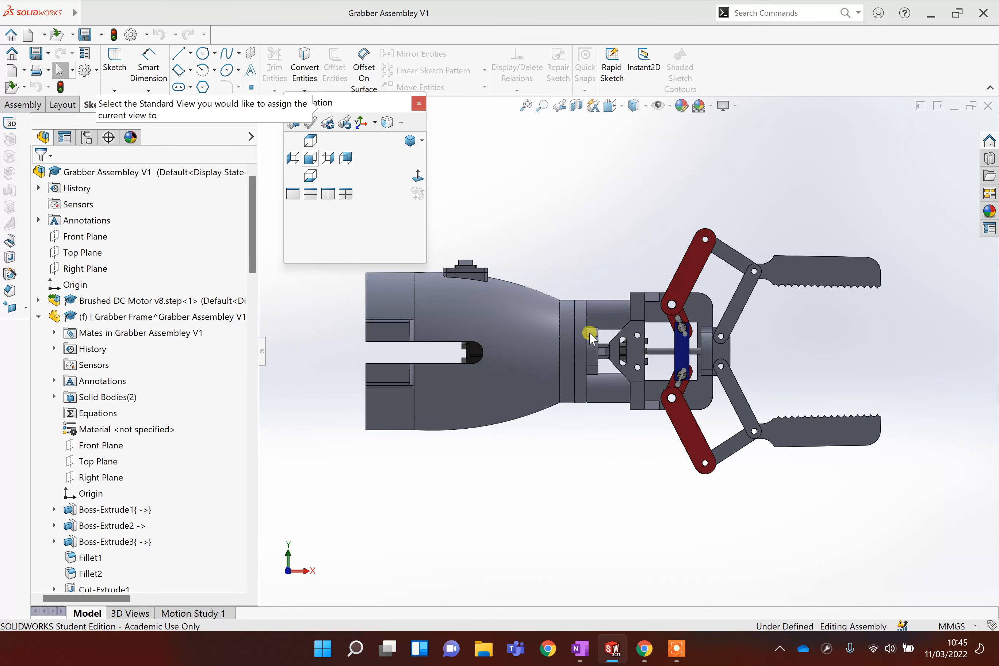
pyautogui.click(419, 103)
# Check the redefined standard views of the assembly, including the Front, Right and Top faces of the view cube
pyautogui.click(620, 107)
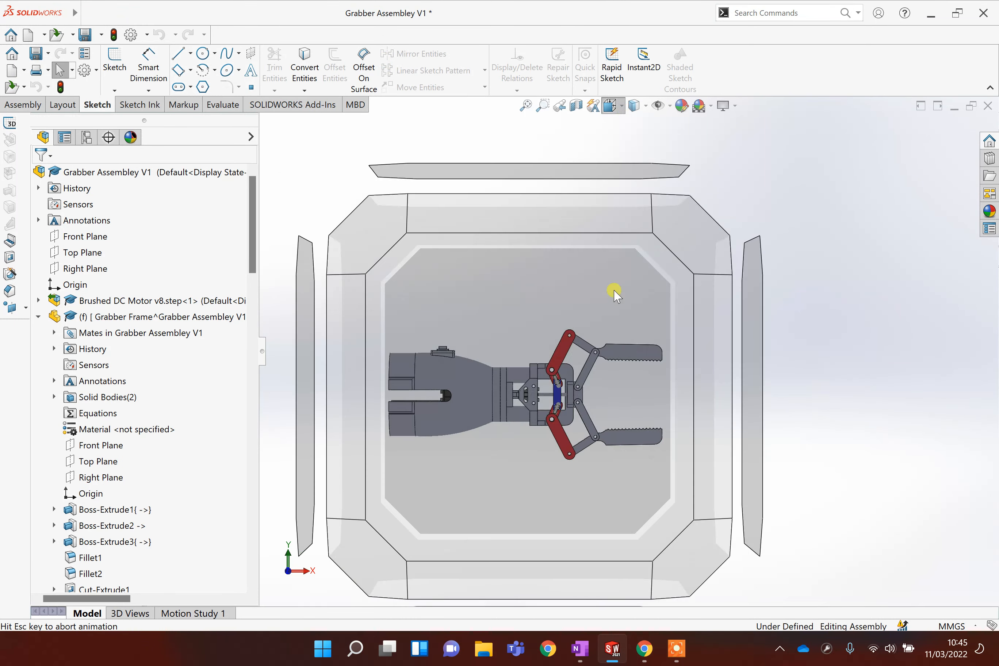
pyautogui.click(488, 356)
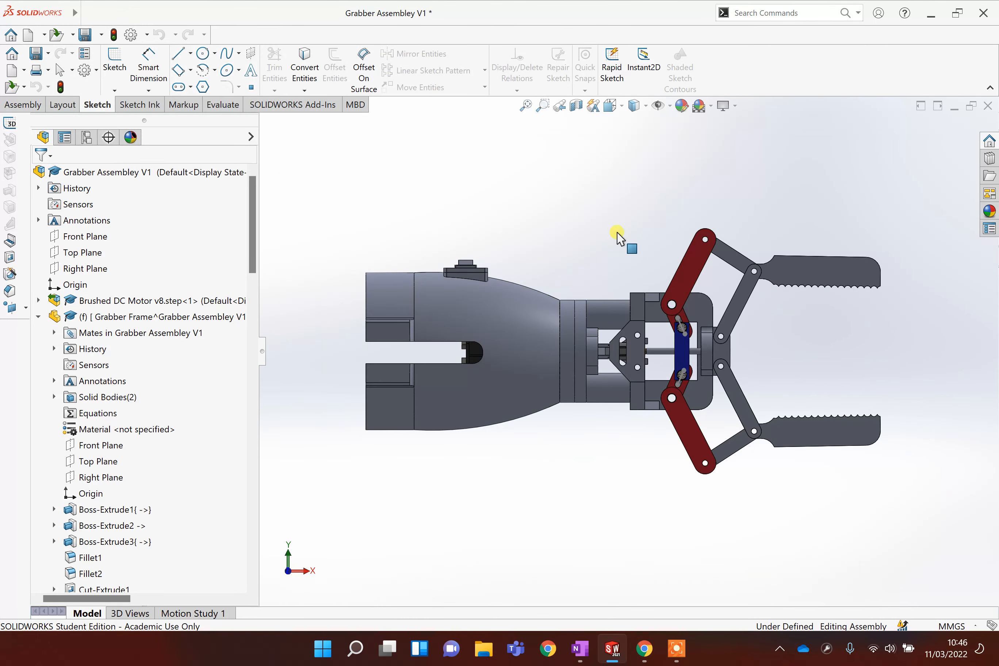
pyautogui.click(634, 107)
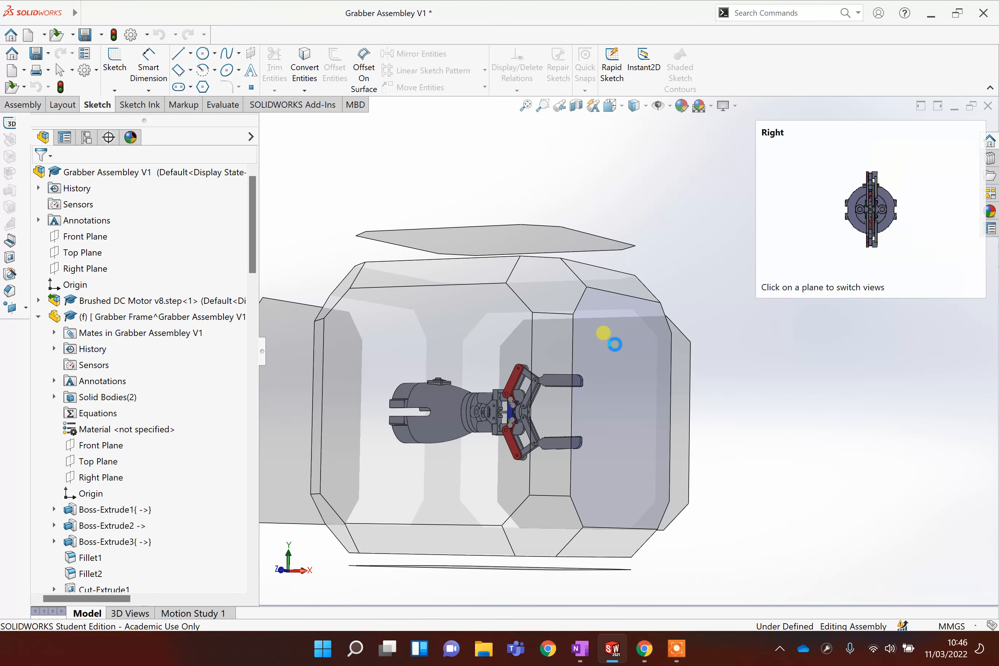
pyautogui.click(607, 335)
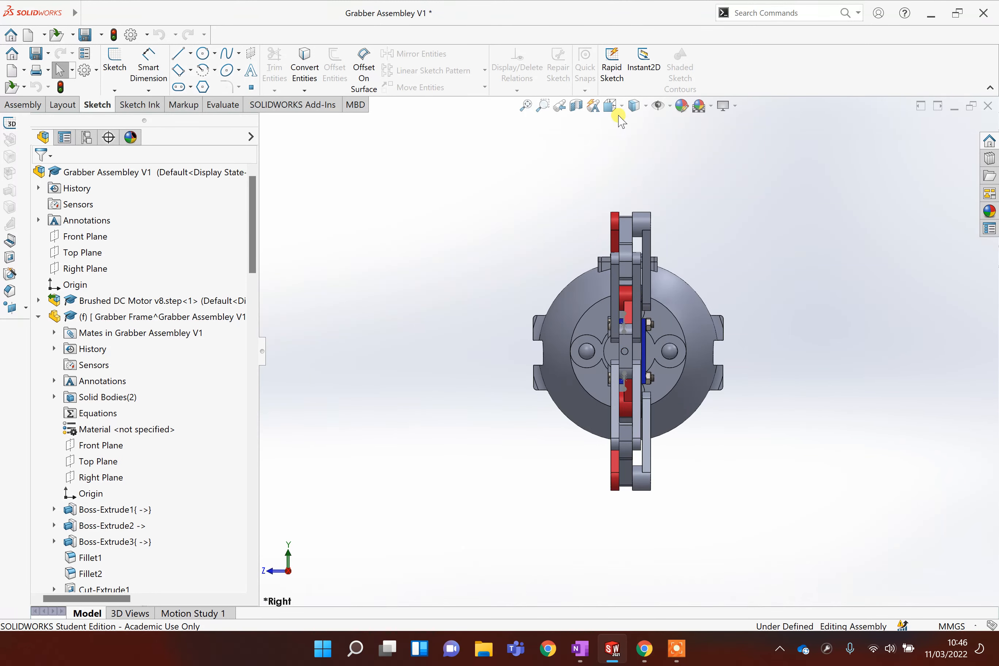
pyautogui.click(625, 110)
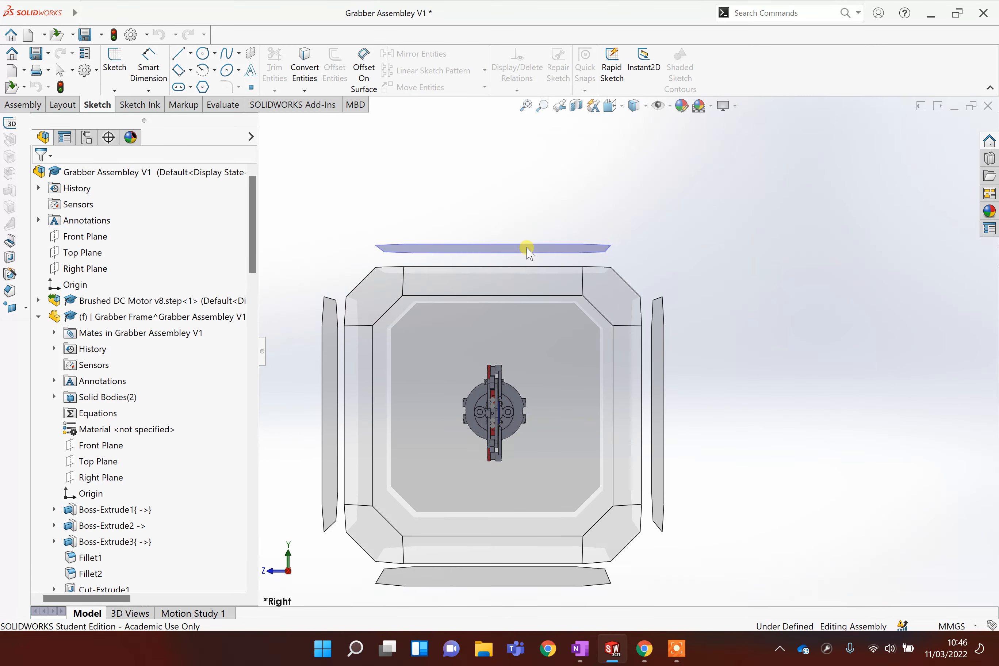
pyautogui.click(530, 250)
pyautogui.scroll(3, 628, 353)
pyautogui.moveTo(463, 389); pyautogui.dragTo(771, 342, button='middle')
pyautogui.scroll(-2, 765, 346)
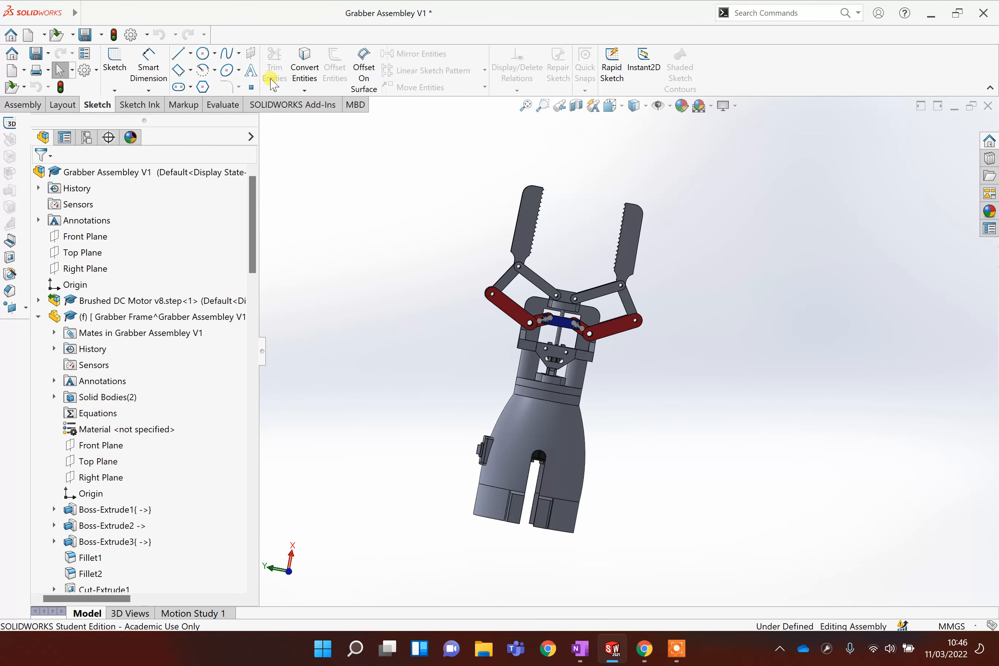
# Save the grabber assembly and make a new drawing from it
pyautogui.click(85, 36)
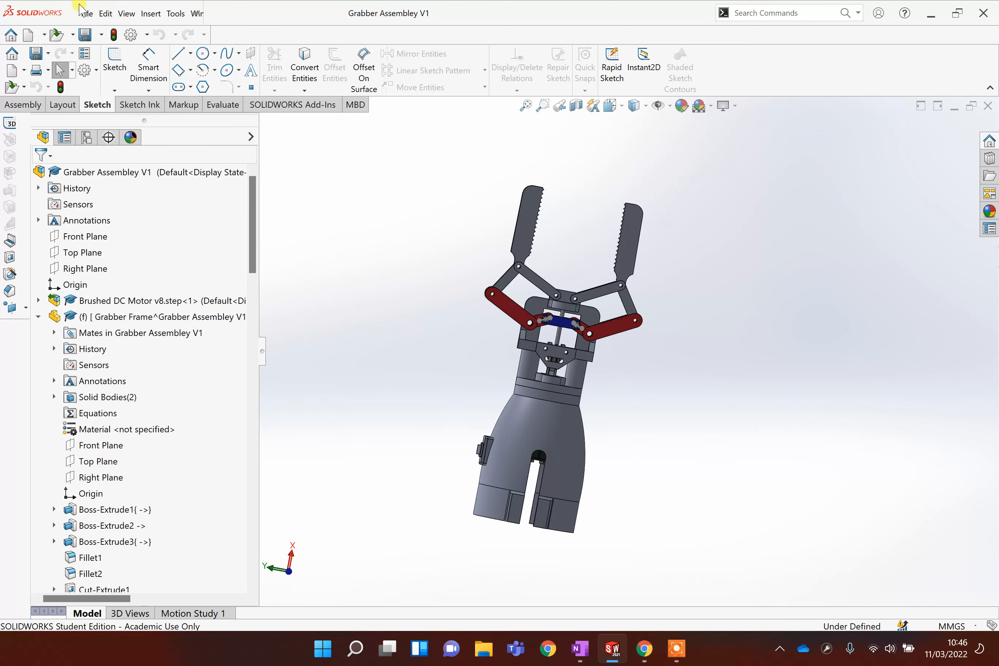
pyautogui.click(88, 13)
pyautogui.click(90, 15)
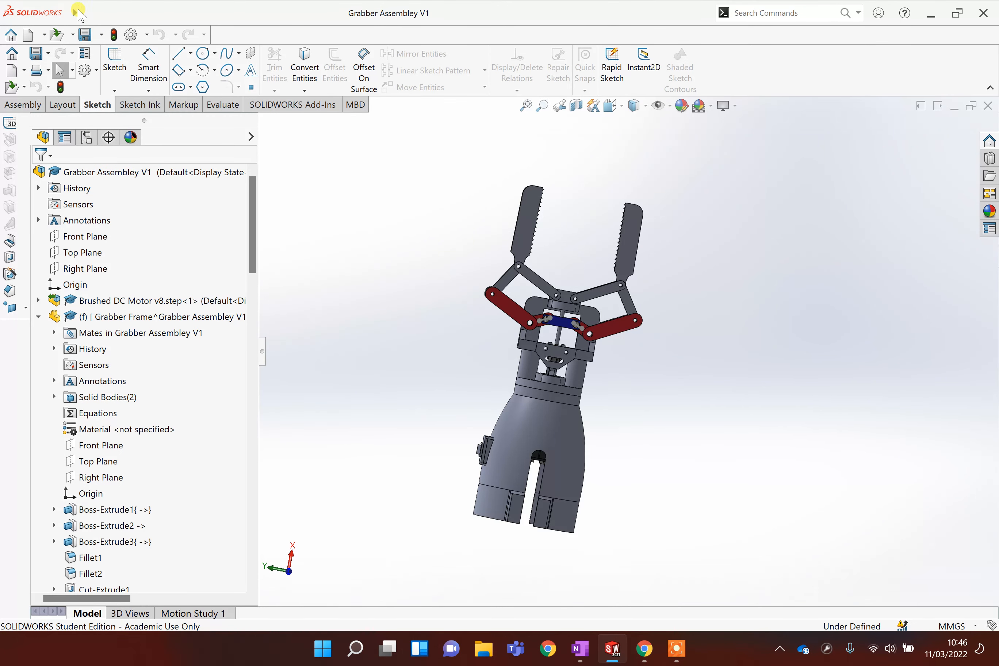
pyautogui.click(87, 13)
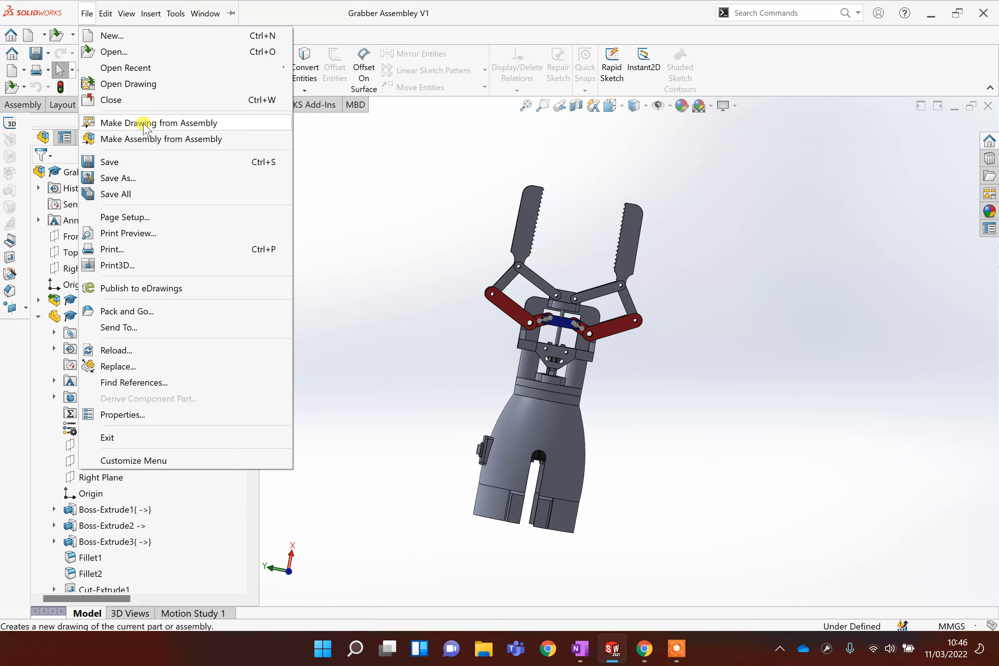
pyautogui.click(167, 123)
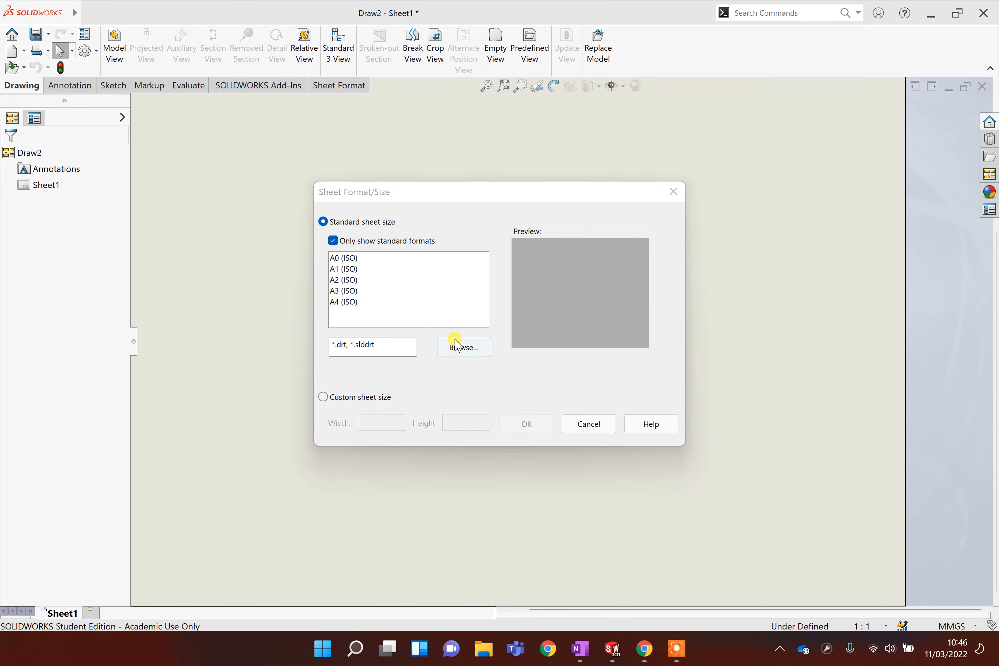
# Load the "a3 - gost_sh1_land.slddrt" sheet format and apply it to the new drawing sheet
pyautogui.click(463, 349)
pyautogui.scroll(-9, 384, 368)
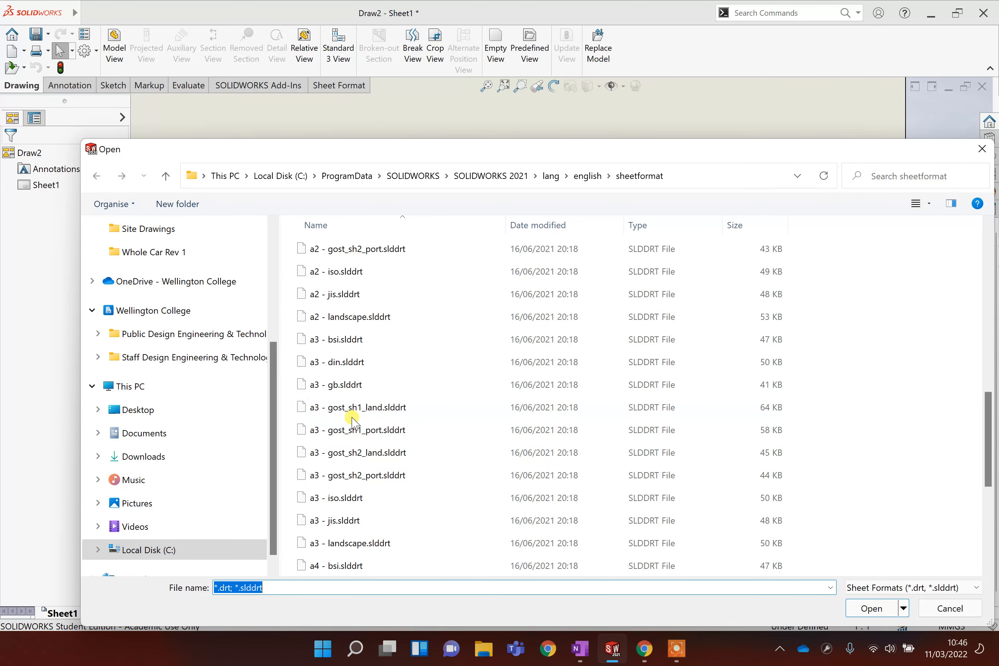
pyautogui.click(364, 408)
pyautogui.click(872, 609)
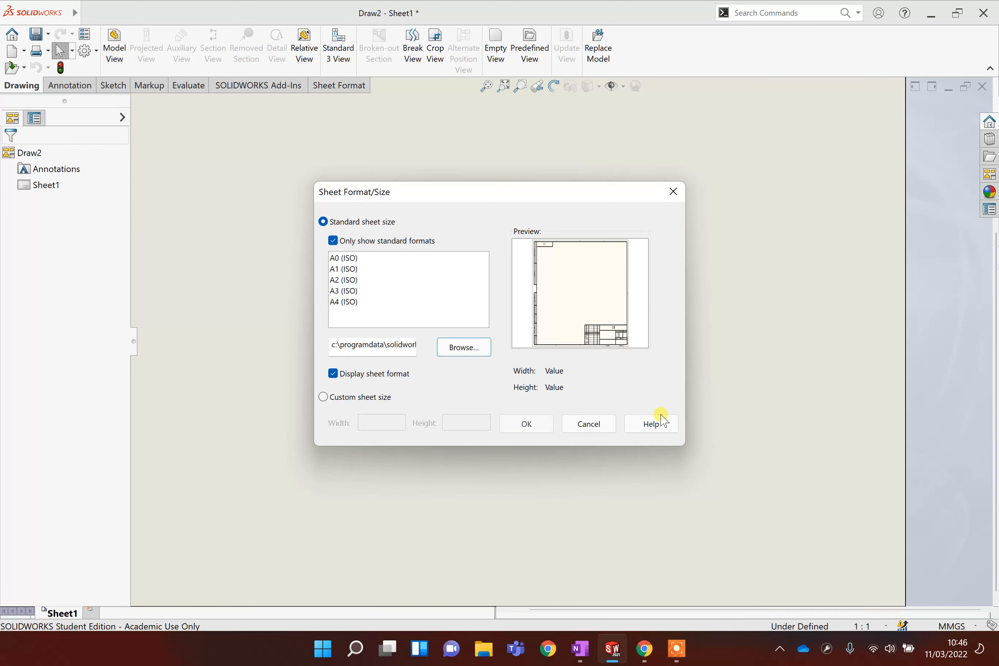
pyautogui.click(529, 426)
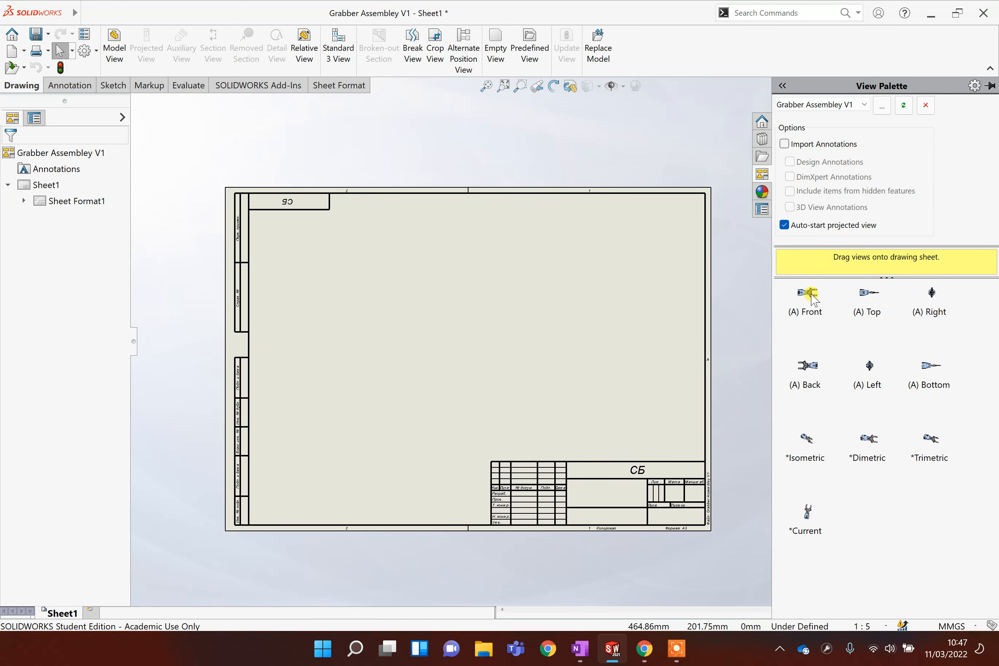
# Place the Front view in the sheet's upper left area and add its projected Right, Bottom and isometric views
pyautogui.moveTo(813, 299)
pyautogui.mouseDown()
pyautogui.moveTo(399, 301)
pyautogui.moveTo(352, 283)
pyautogui.mouseUp()
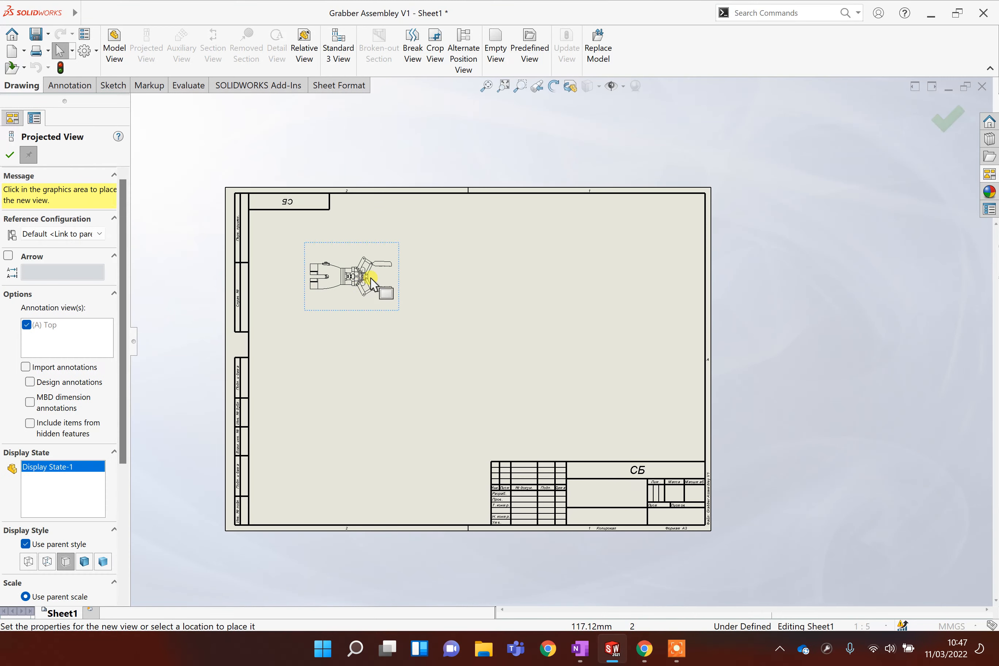
pyautogui.scroll(1, 364, 277)
pyautogui.scroll(-2, 384, 285)
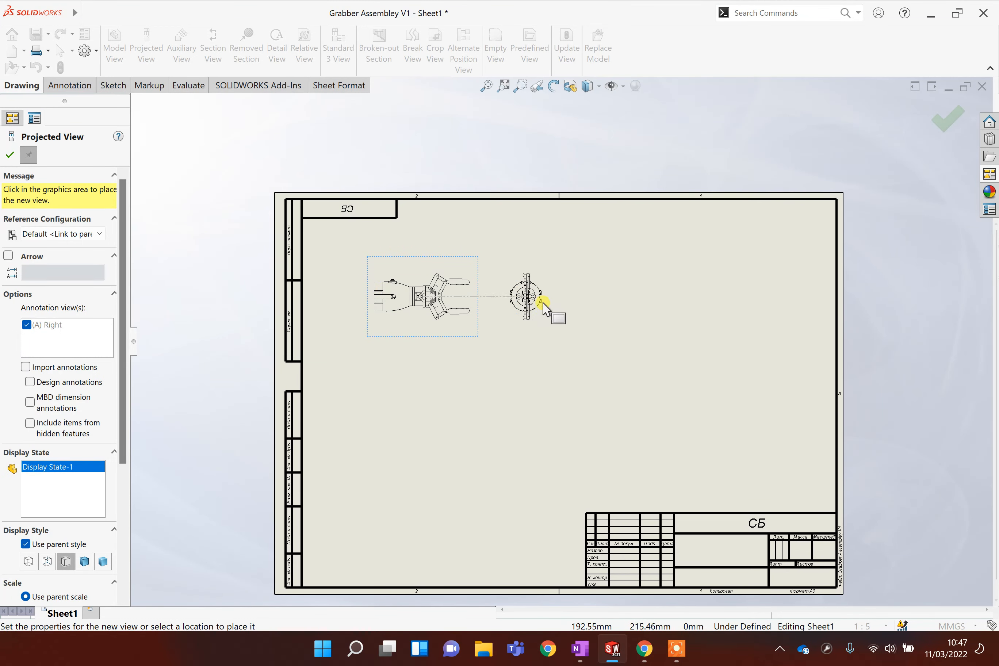
pyautogui.click(430, 370)
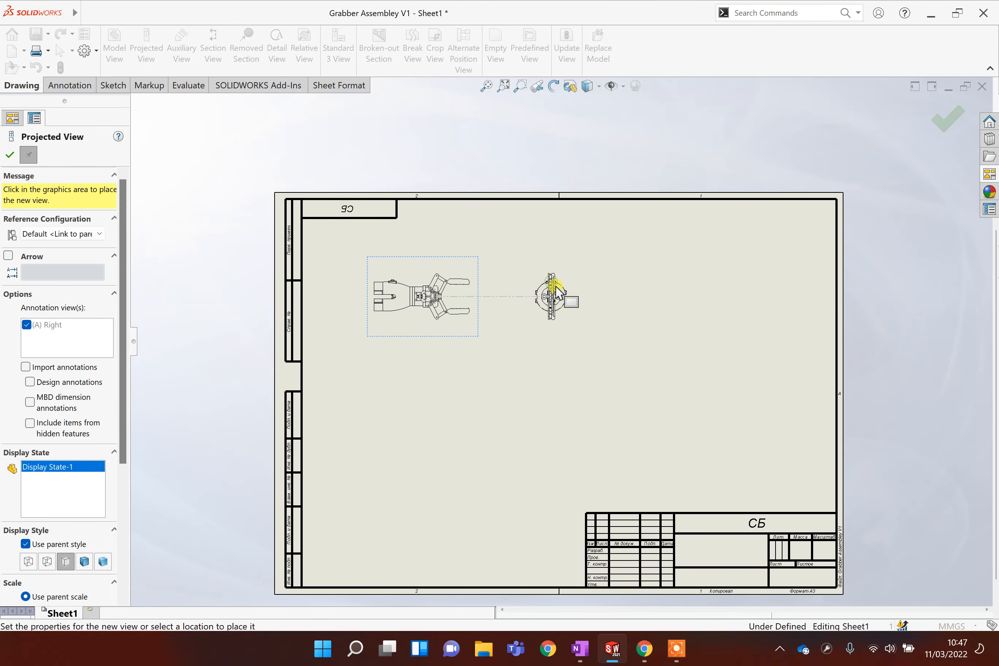
pyautogui.click(555, 286)
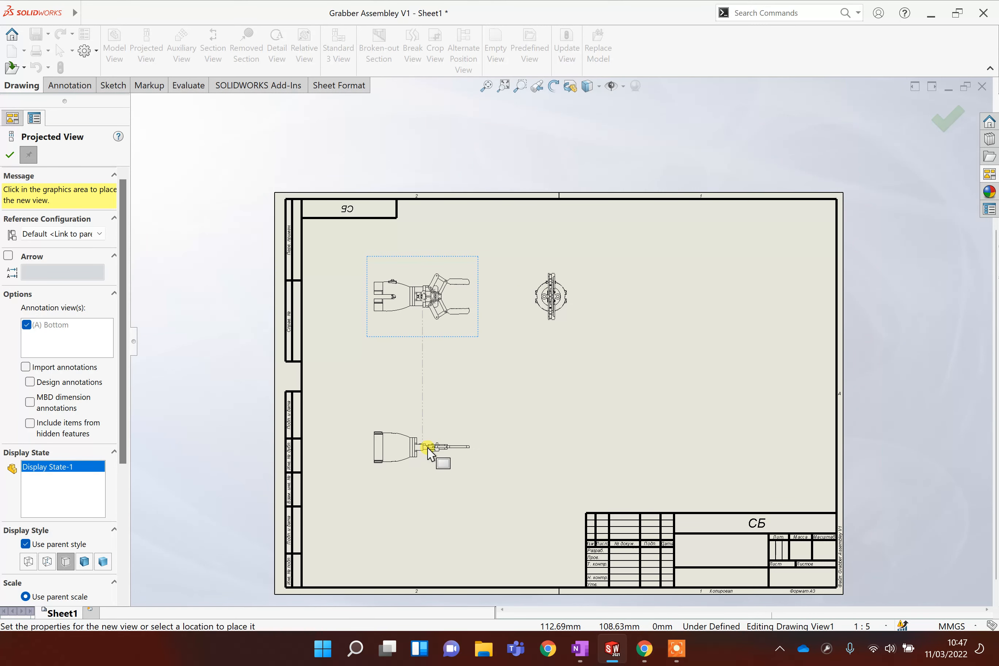
pyautogui.click(426, 447)
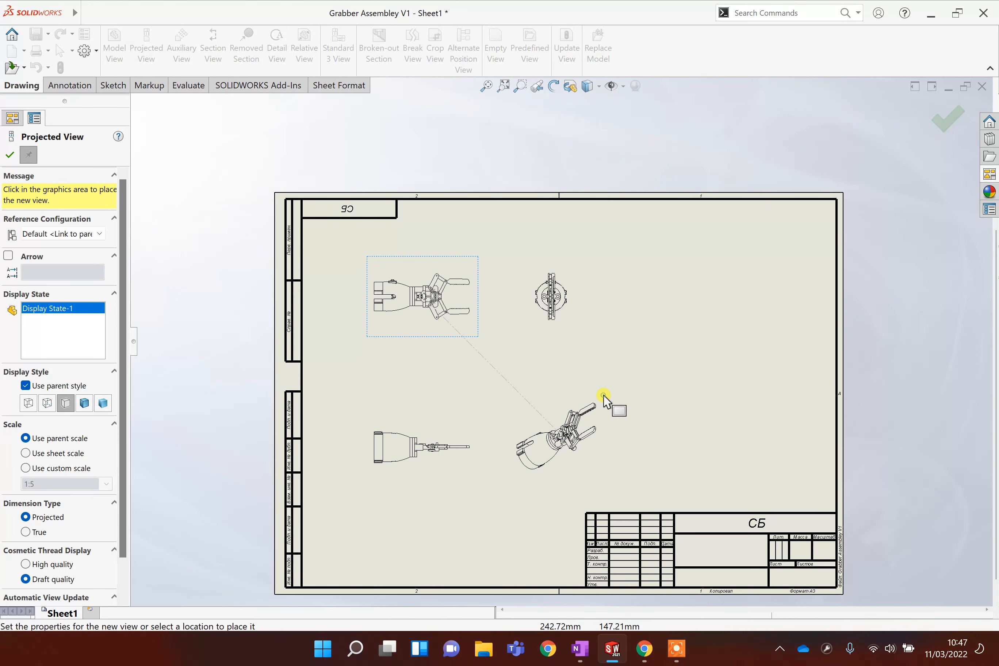
pyautogui.click(673, 384)
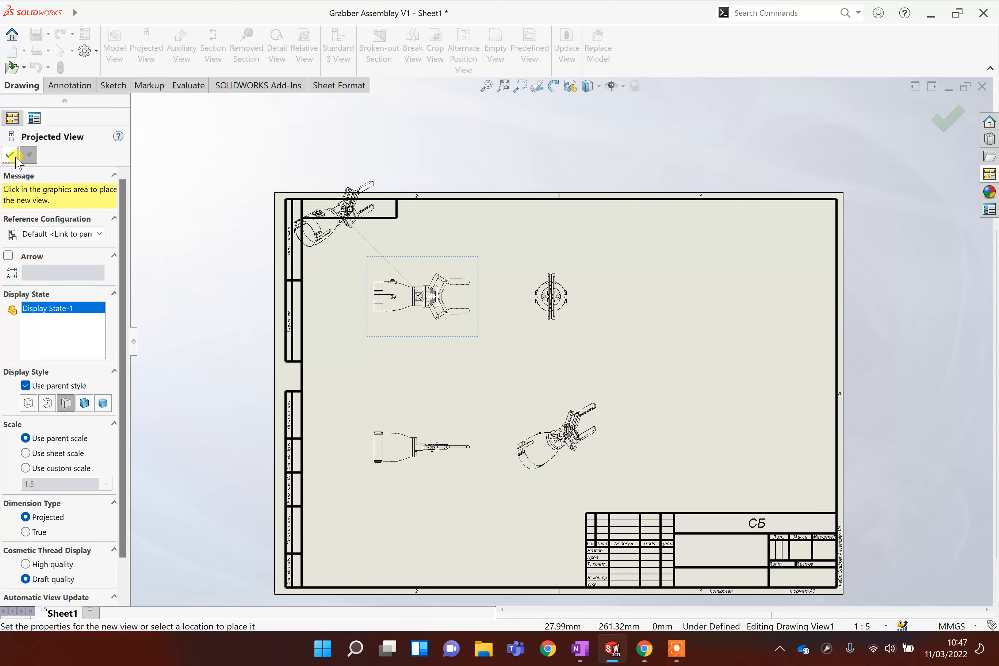
pyautogui.click(13, 155)
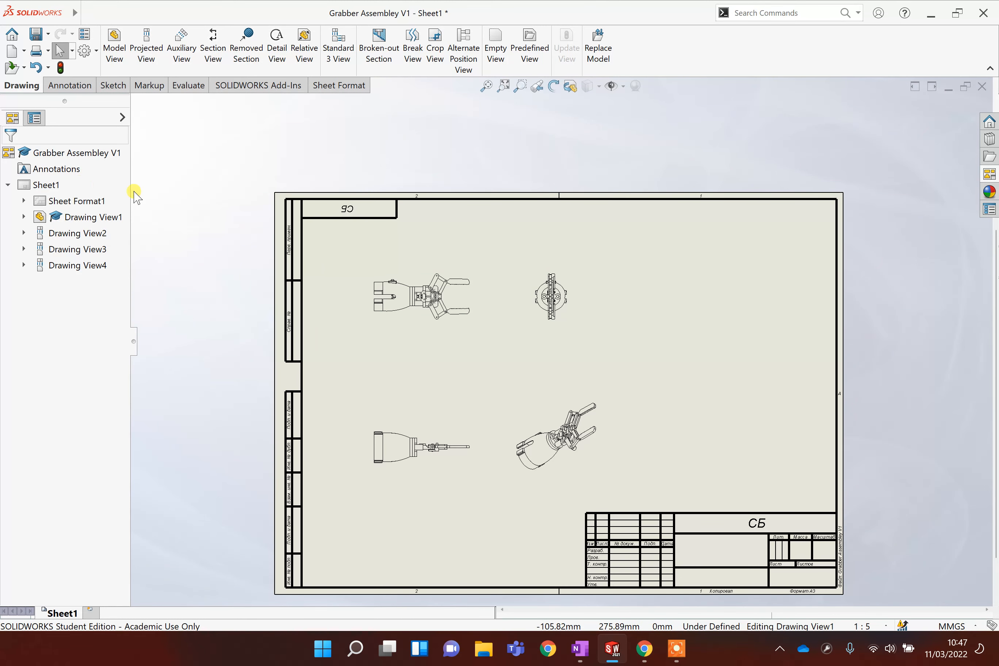
# Delete the sheet format from Sheet1, removing its border and title block
pyautogui.rightClick(80, 202)
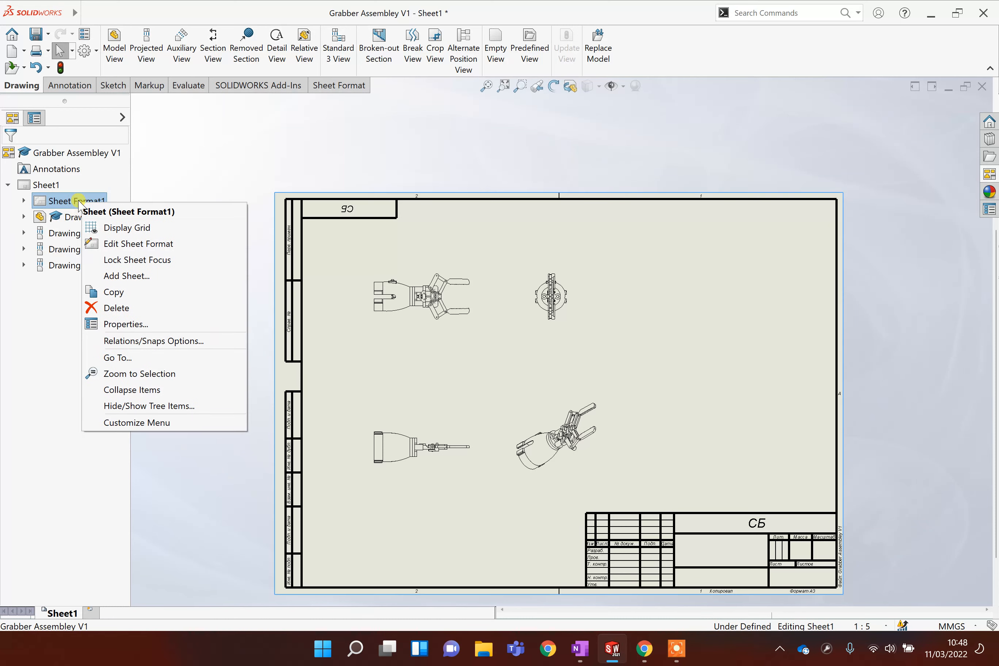
pyautogui.click(115, 308)
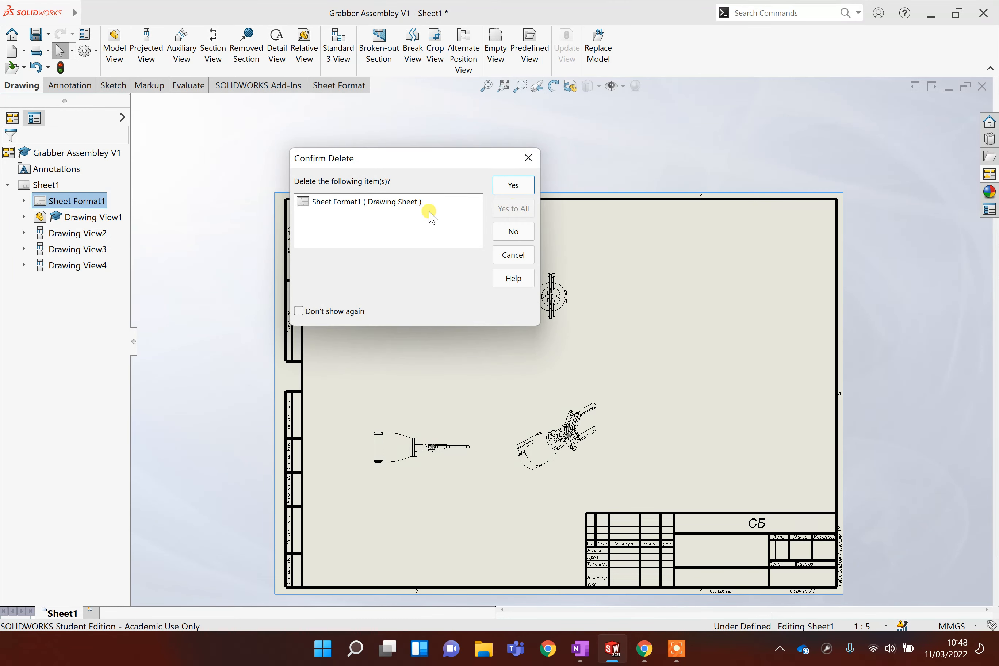
pyautogui.click(514, 186)
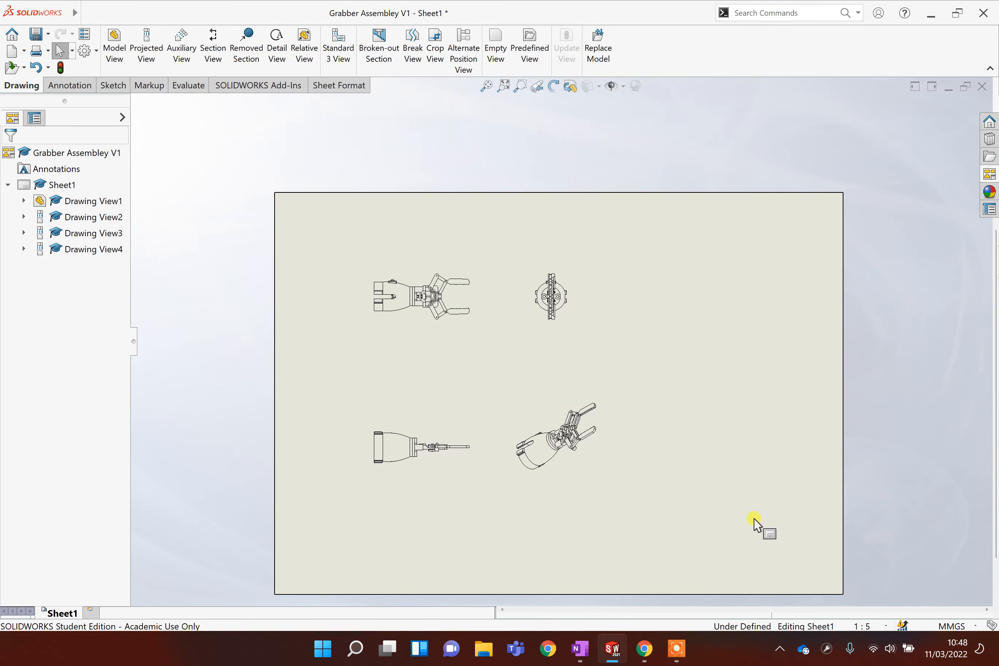
# Set the Front view to a custom scale of 1:2
pyautogui.click(469, 342)
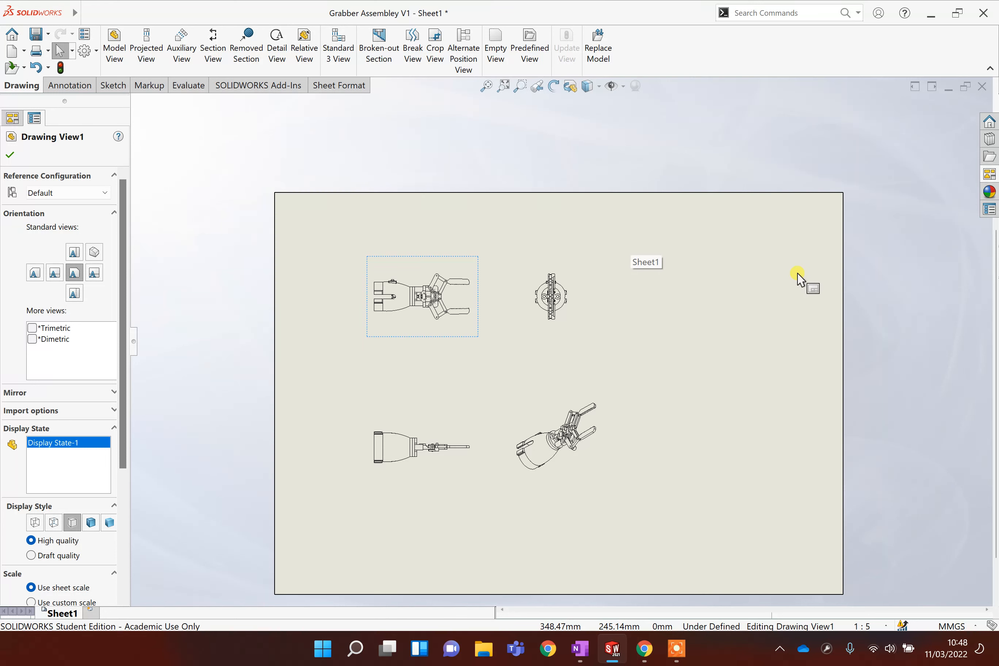
pyautogui.click(499, 224)
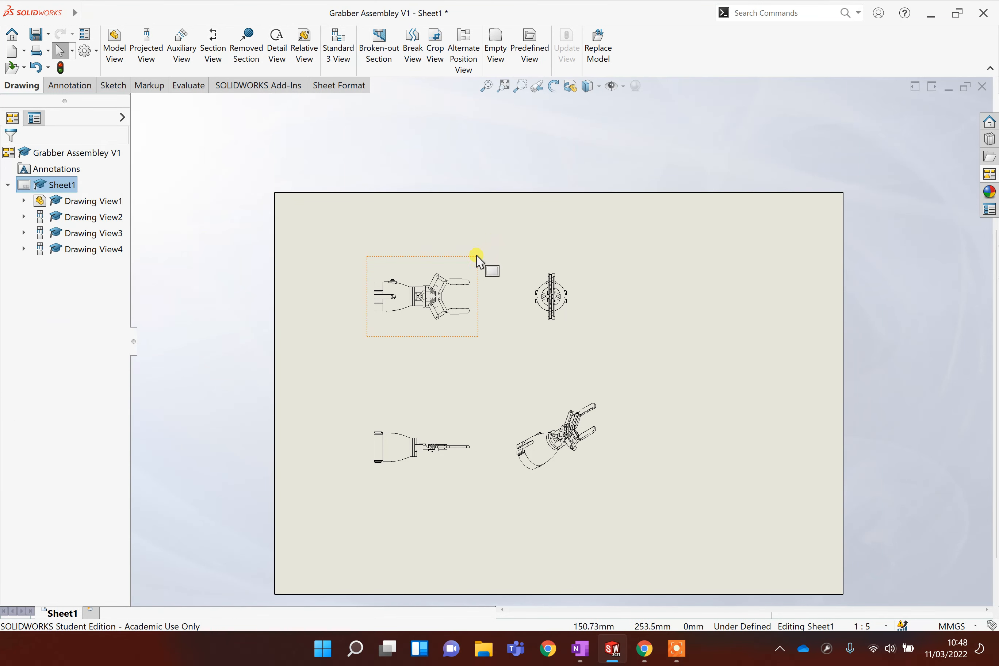
pyautogui.click(476, 267)
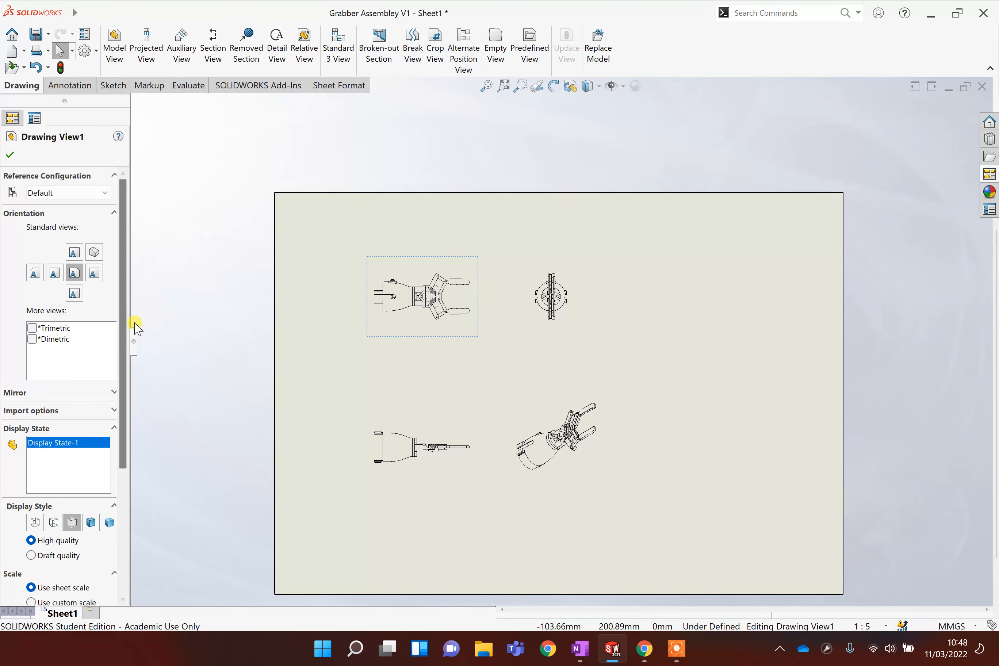
pyautogui.moveTo(123, 327); pyautogui.dragTo(121, 438)
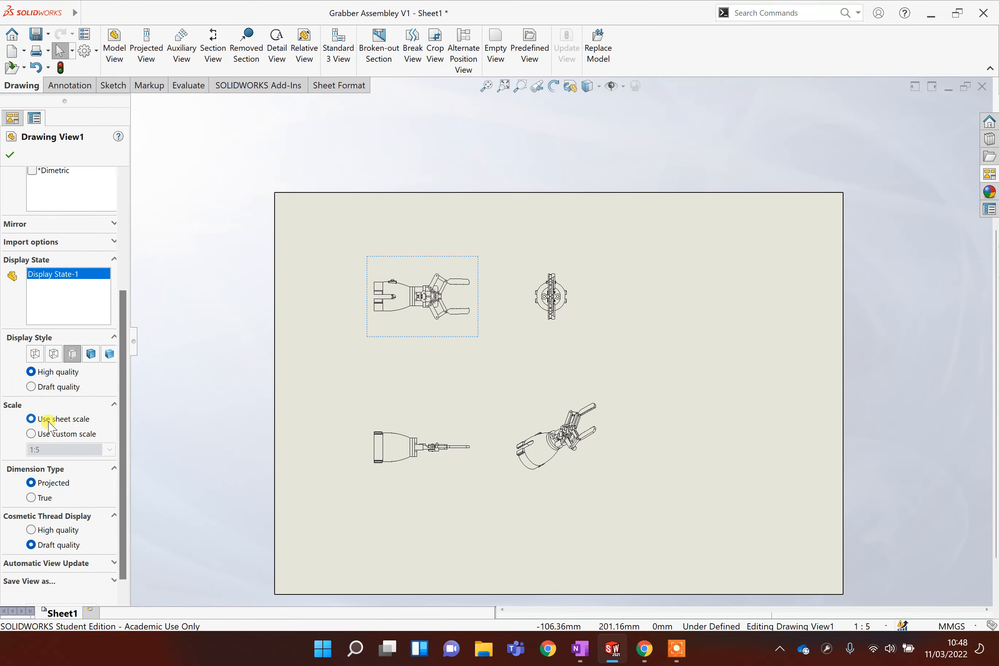
pyautogui.click(31, 433)
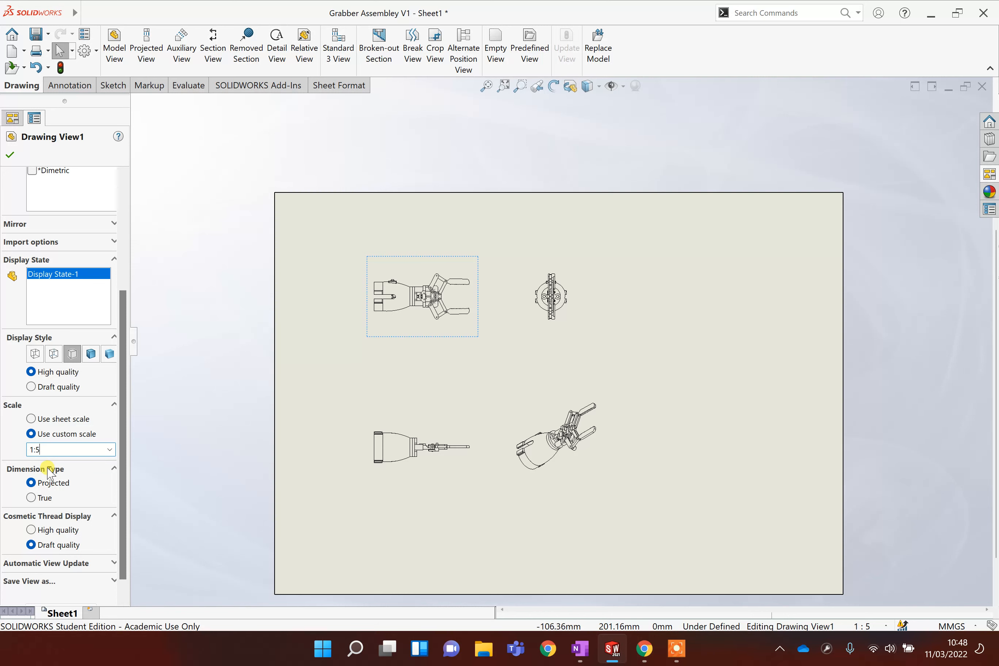
pyautogui.click(333, 270)
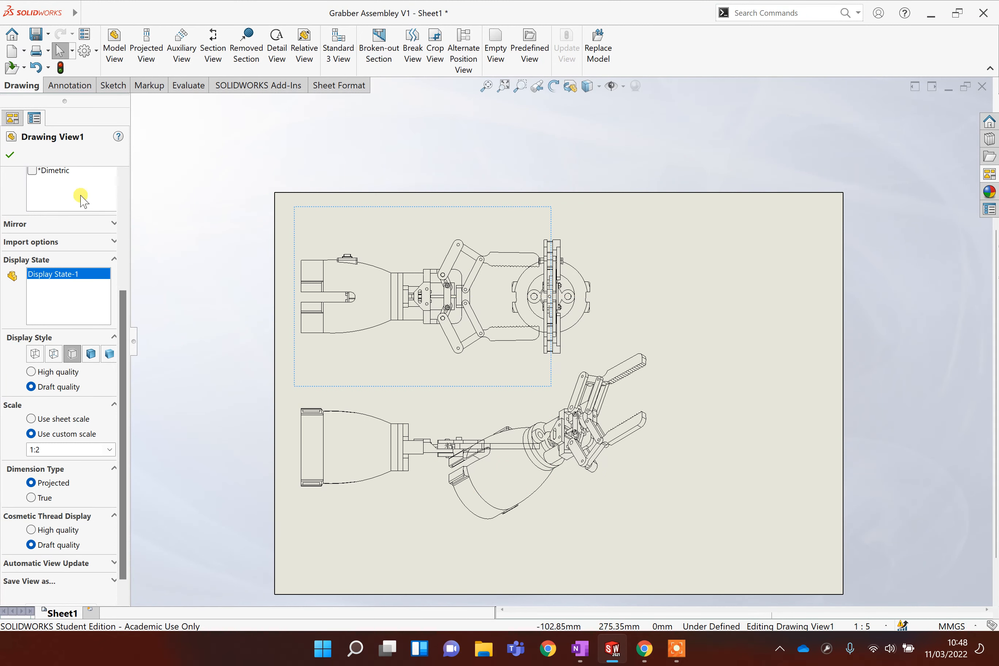
pyautogui.click(10, 157)
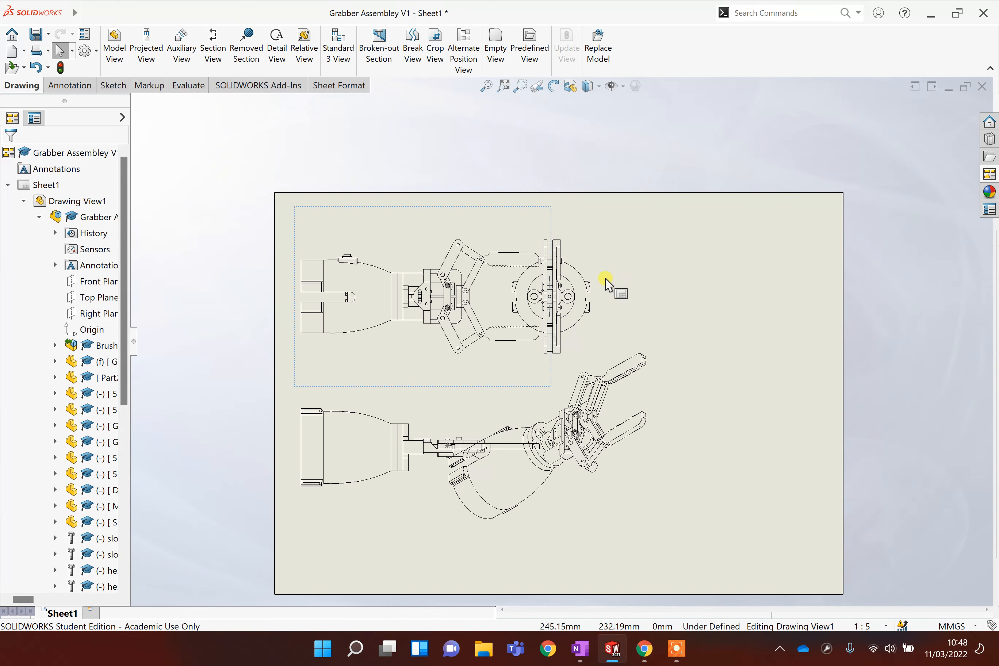
# Move the Right projected view clear of the Front view, towards the right edge of the sheet
pyautogui.moveTo(592, 233); pyautogui.dragTo(736, 235)
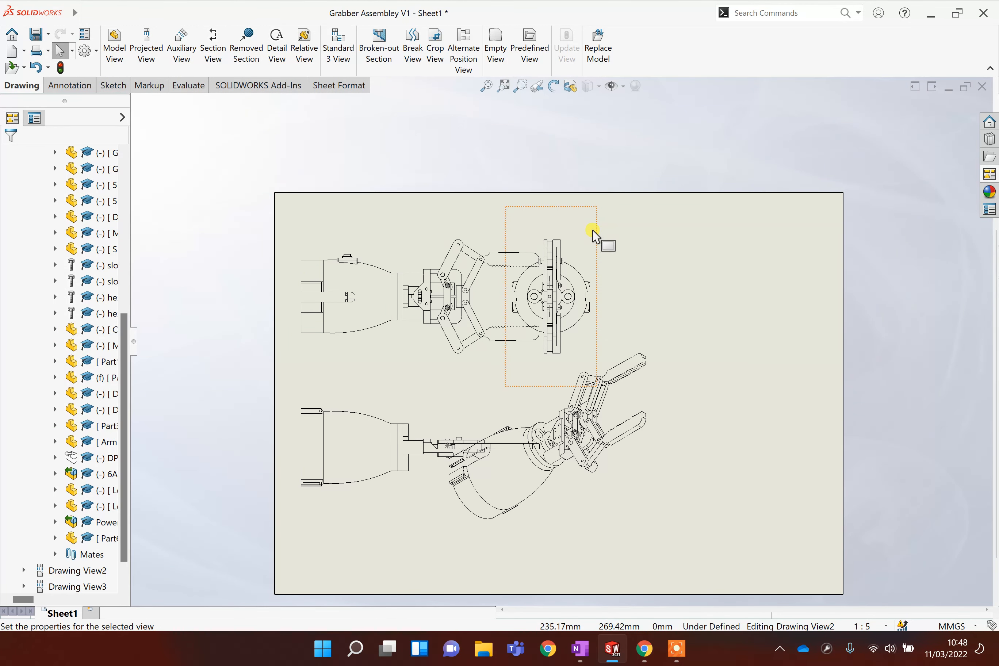
pyautogui.moveTo(597, 233); pyautogui.dragTo(776, 228)
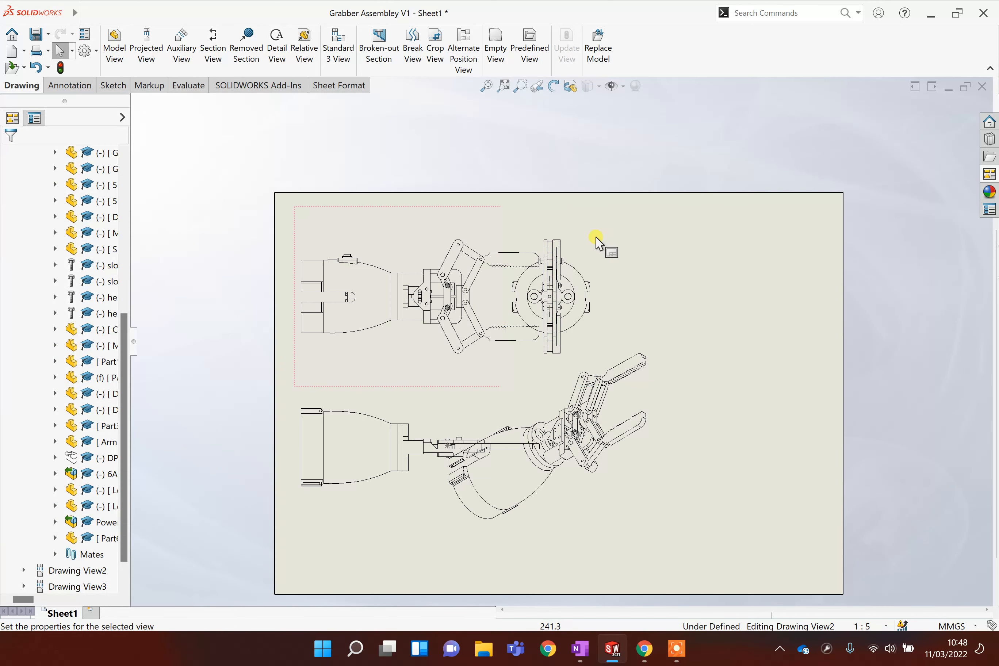
pyautogui.moveTo(597, 236); pyautogui.dragTo(794, 243)
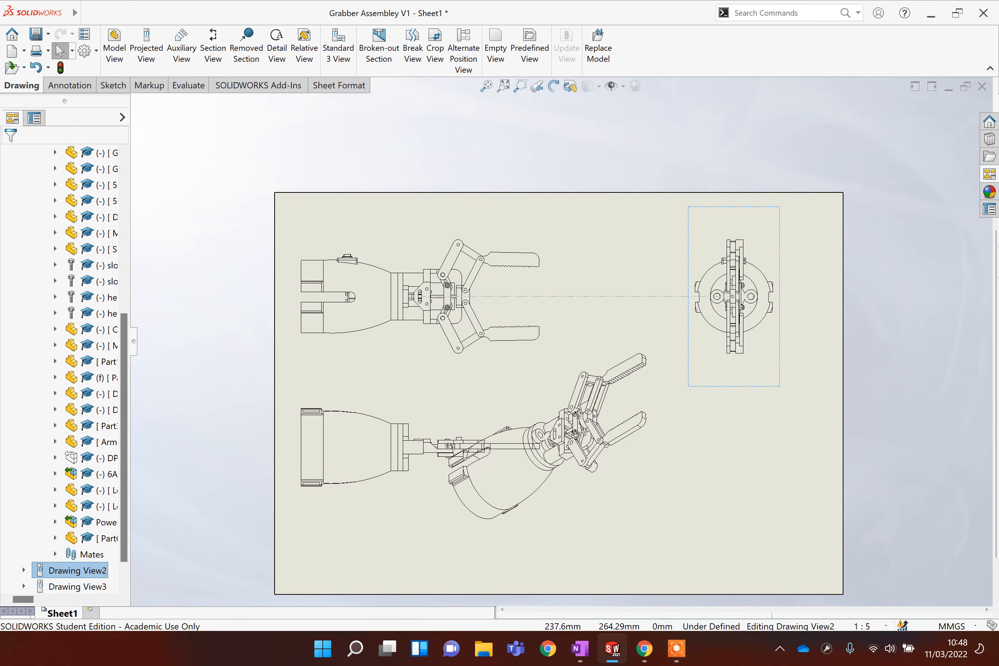
# Spread the isometric and Bottom views out across the lower part of the sheet and shift the Front view slightly right
pyautogui.moveTo(690, 508)
pyautogui.mouseDown()
pyautogui.moveTo(813, 520)
pyautogui.moveTo(839, 547)
pyautogui.mouseUp()
pyautogui.moveTo(403, 490)
pyautogui.mouseDown()
pyautogui.moveTo(421, 548)
pyautogui.moveTo(437, 551)
pyautogui.mouseUp()
pyautogui.moveTo(475, 501); pyautogui.dragTo(485, 547)
pyautogui.click(554, 312)
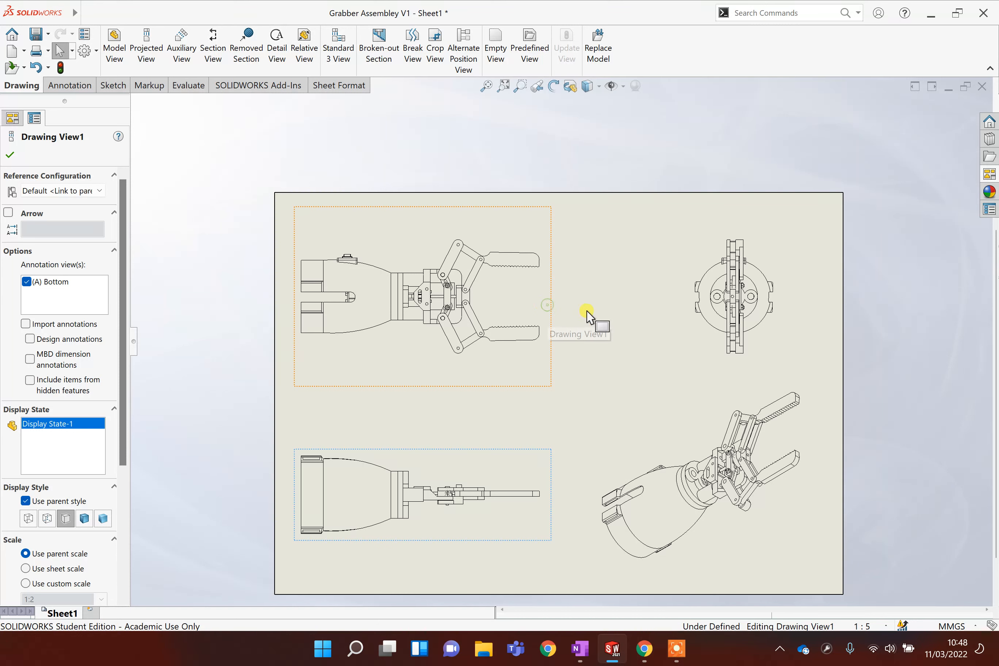
pyautogui.click(554, 301)
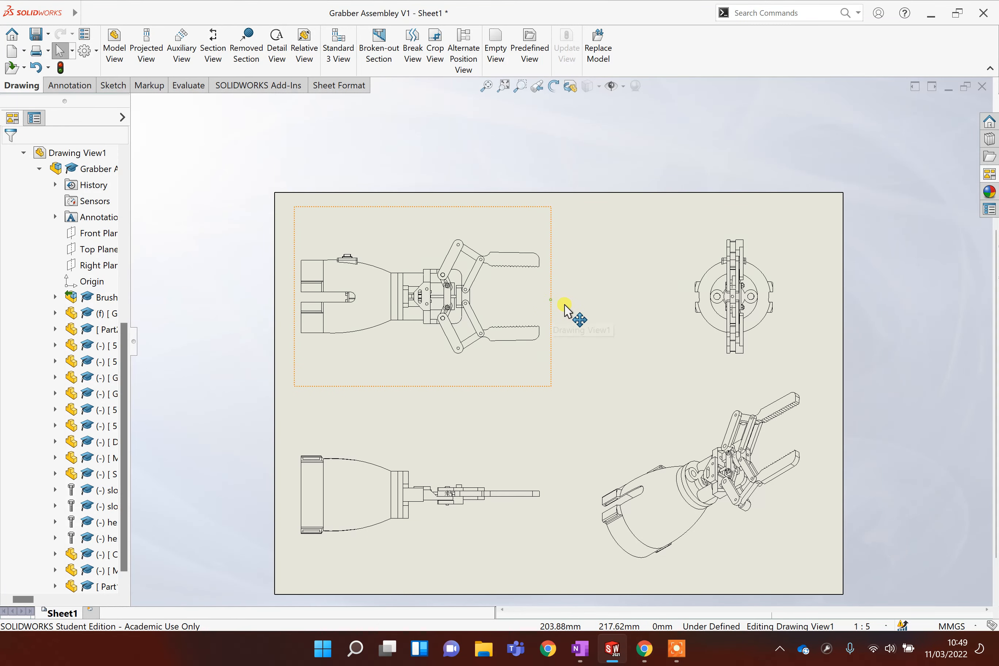
pyautogui.moveTo(565, 309); pyautogui.dragTo(599, 314)
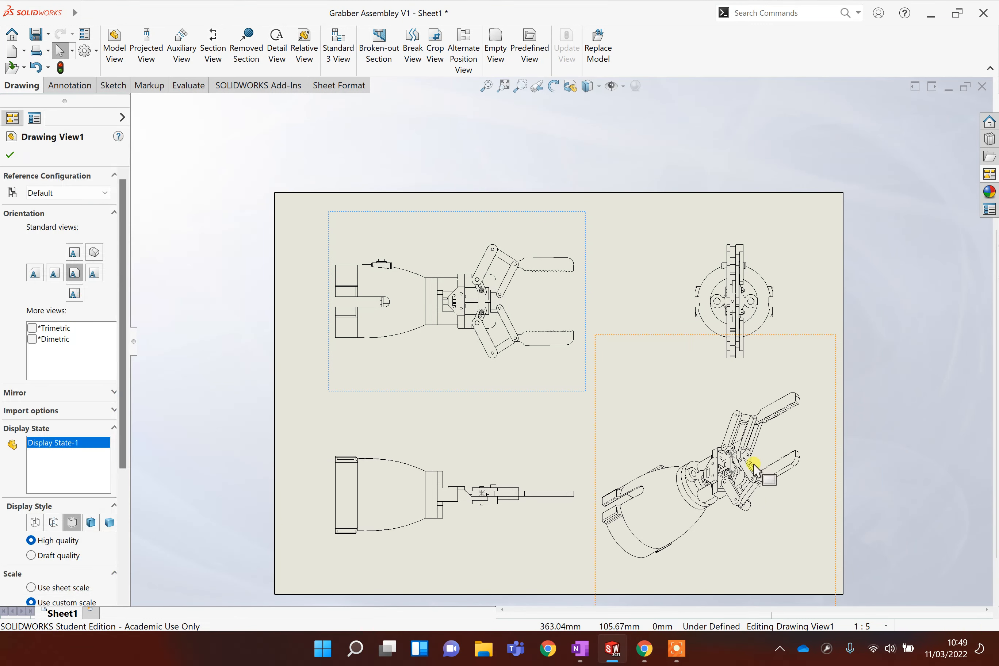
# Set the isometric view to a custom scale of 1:4 and reposition it beneath the Right view
pyautogui.click(651, 413)
pyautogui.doubleClick(601, 439)
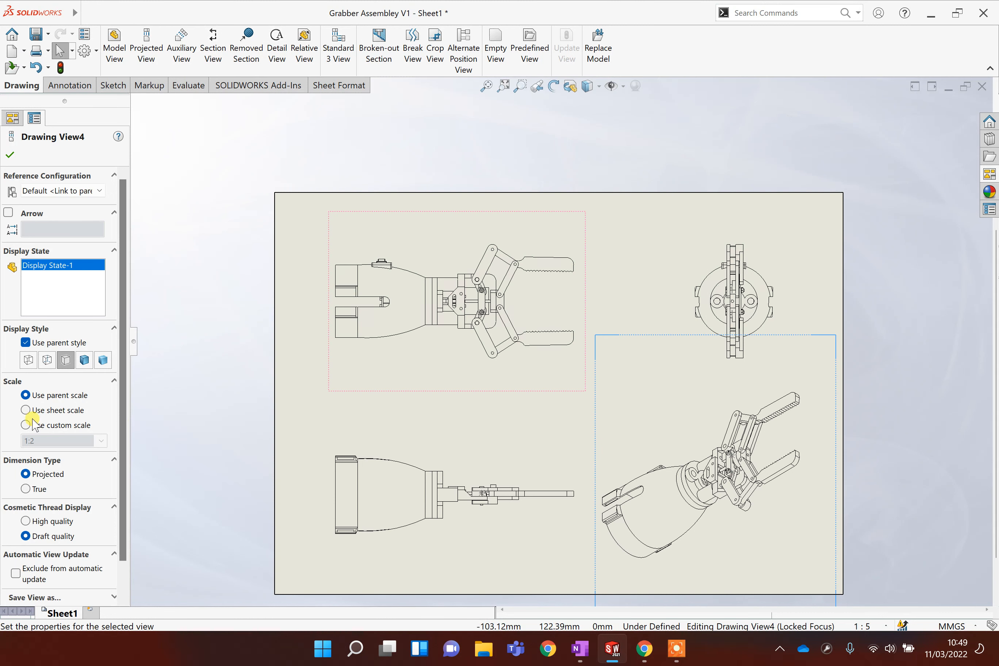
pyautogui.click(26, 425)
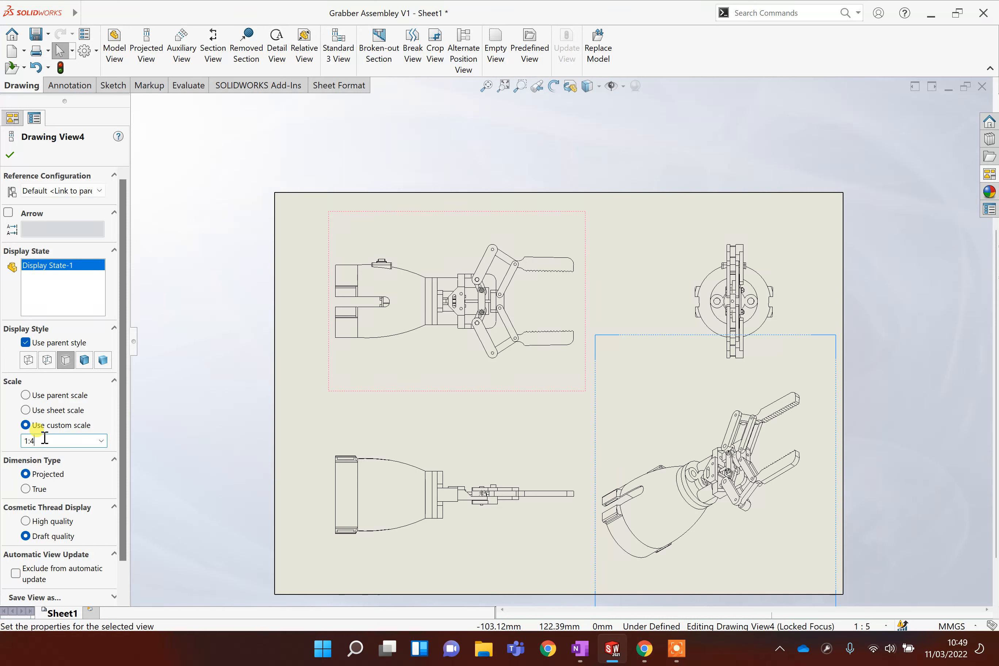
pyautogui.click(193, 360)
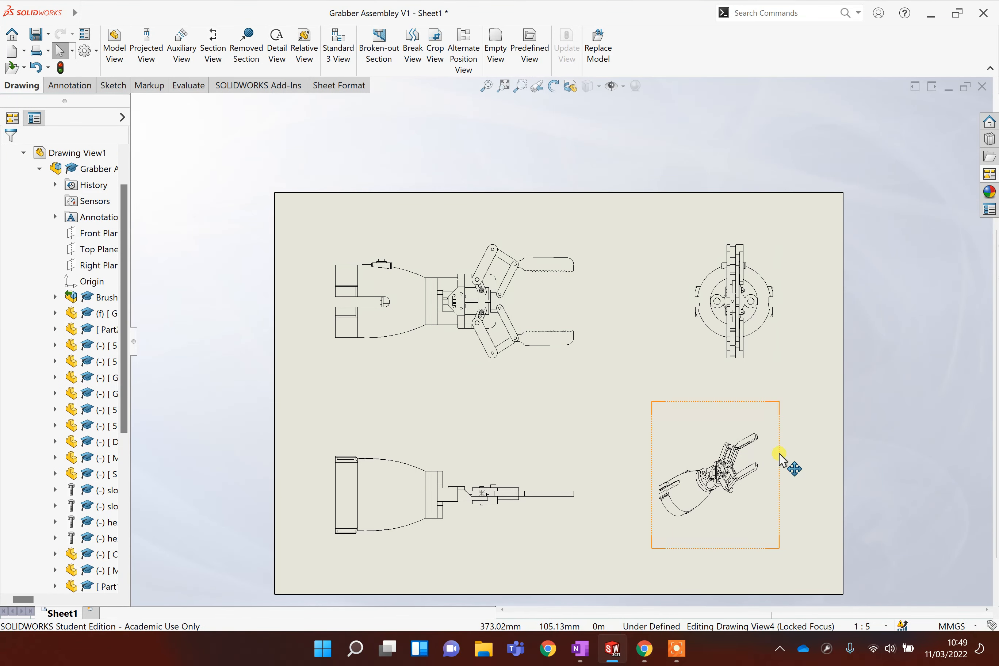
pyautogui.moveTo(779, 462)
pyautogui.mouseDown()
pyautogui.moveTo(796, 467)
pyautogui.moveTo(798, 455)
pyautogui.mouseUp()
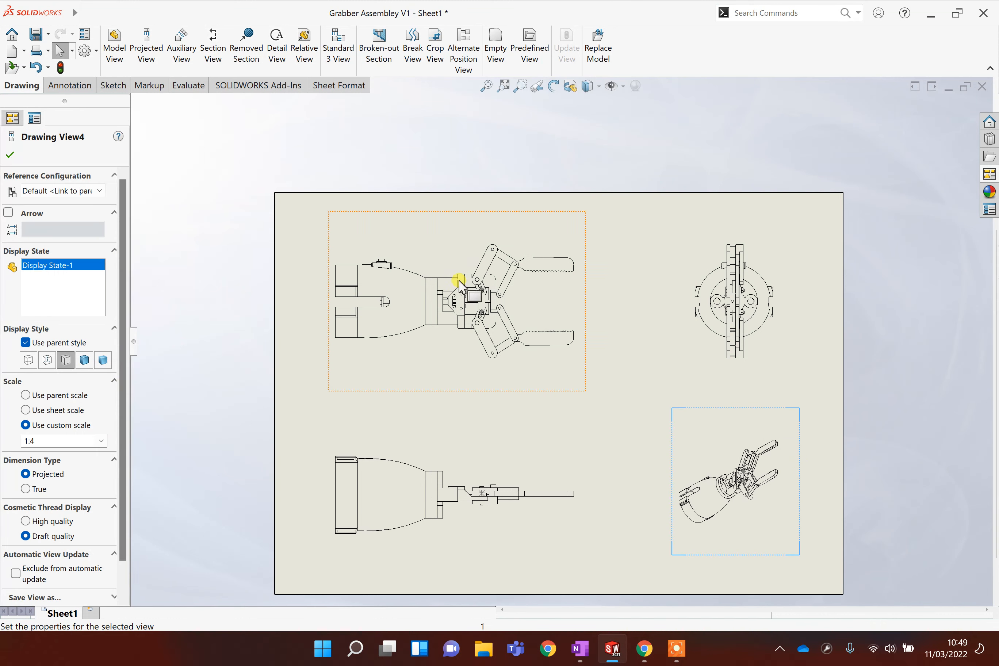
pyautogui.click(10, 155)
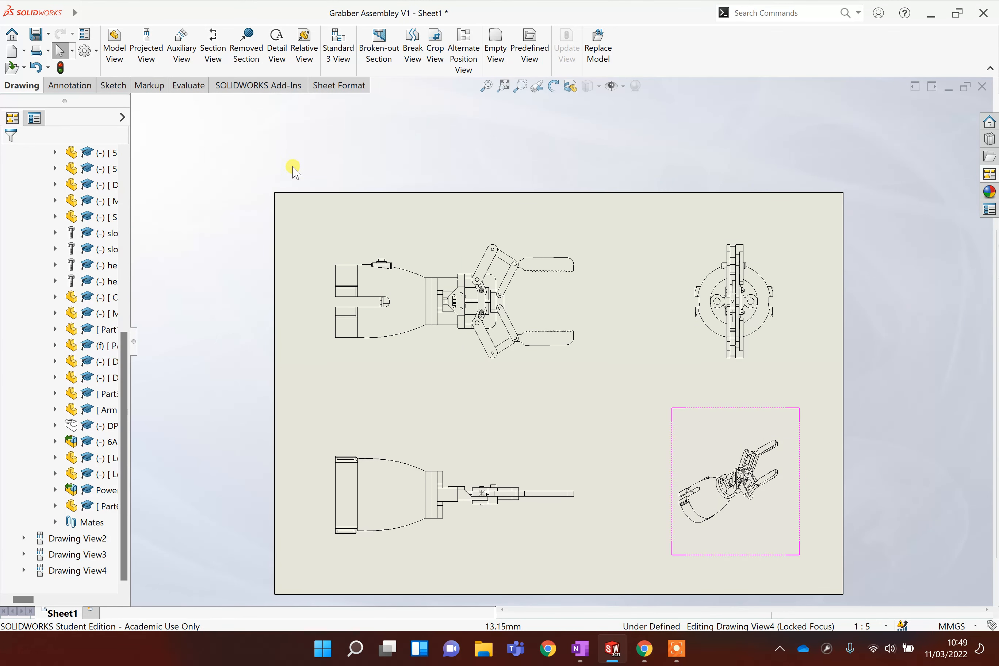
pyautogui.scroll(-1, 569, 377)
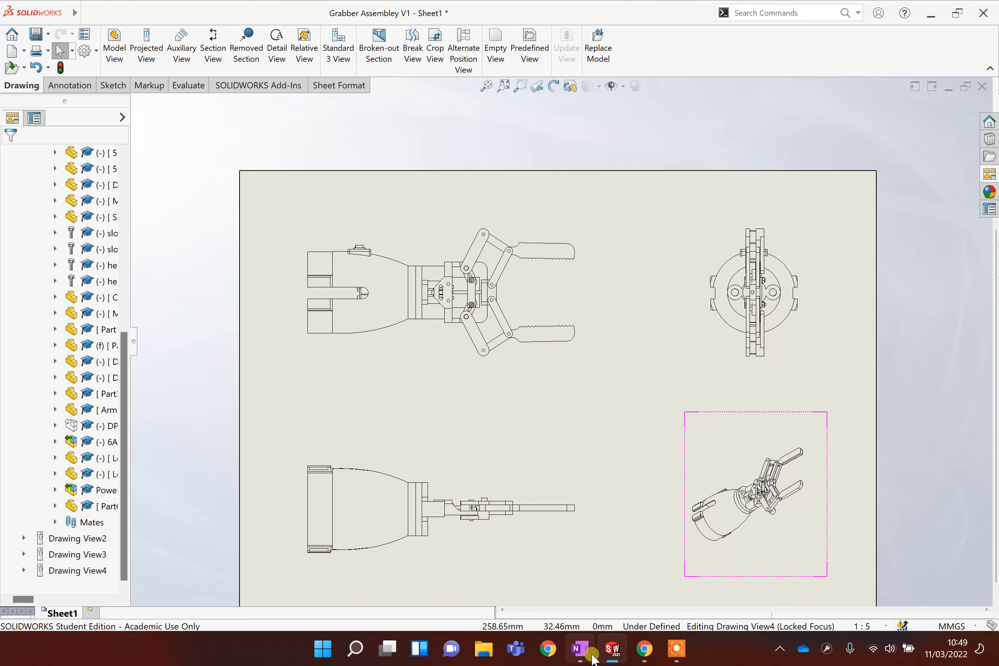
pyautogui.moveTo(614, 654)
pyautogui.moveTo(585, 617)
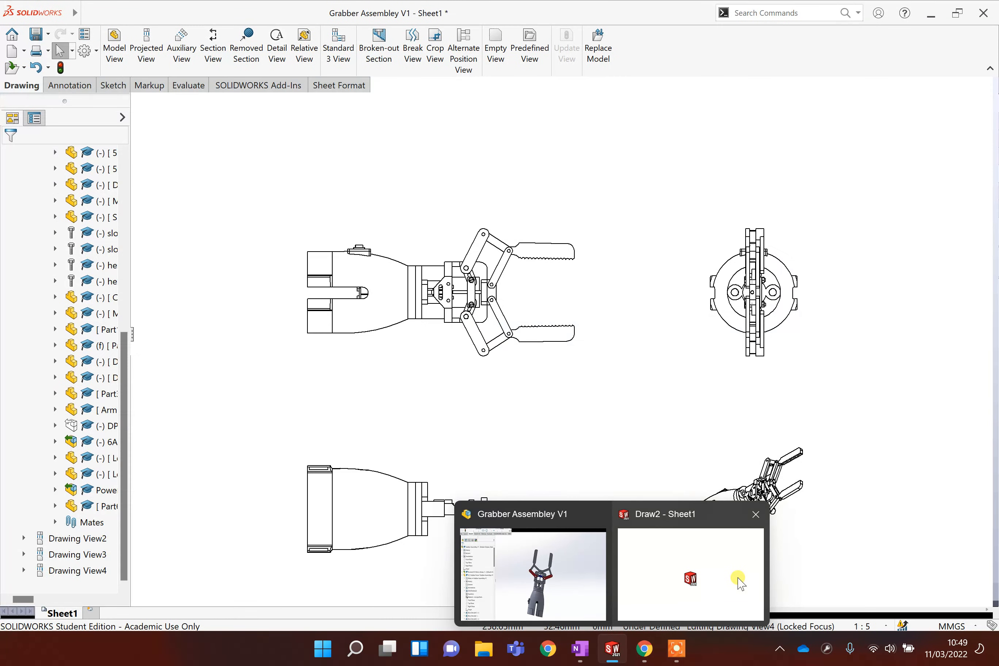
pyautogui.click(738, 579)
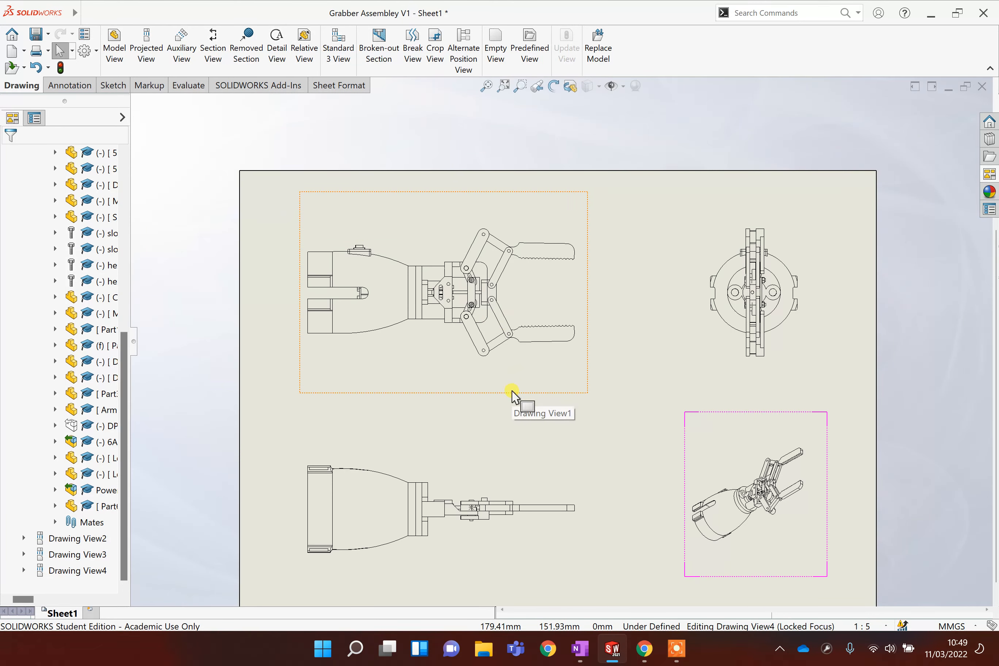
pyautogui.click(522, 415)
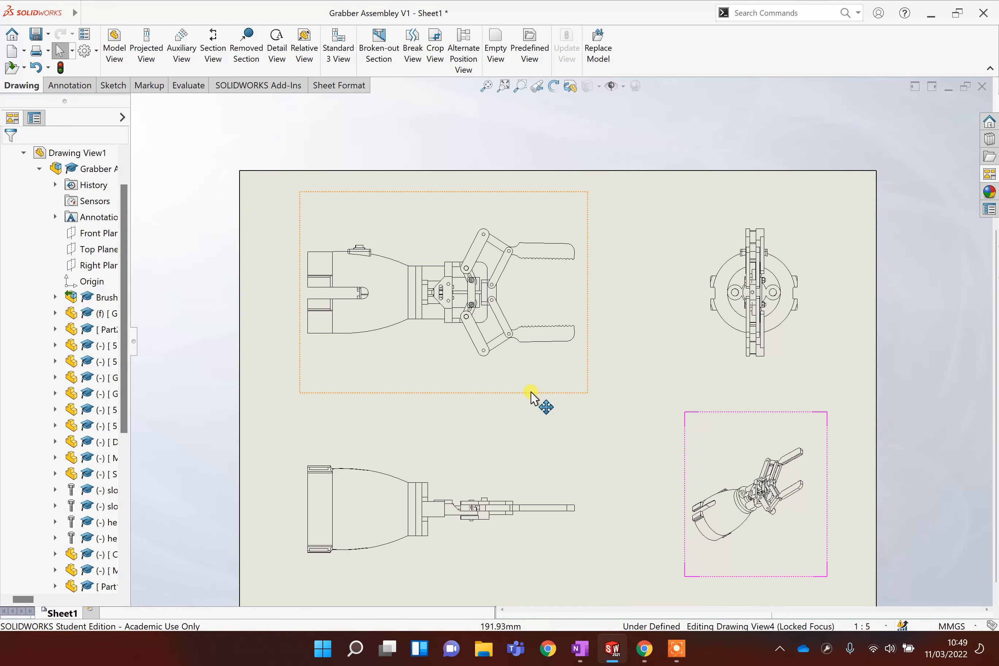
pyautogui.click(531, 392)
pyautogui.click(531, 424)
# Dimension the overall height of the sleeve's open end in the Front view, placing the dimension outside the sleeve
pyautogui.click(84, 88)
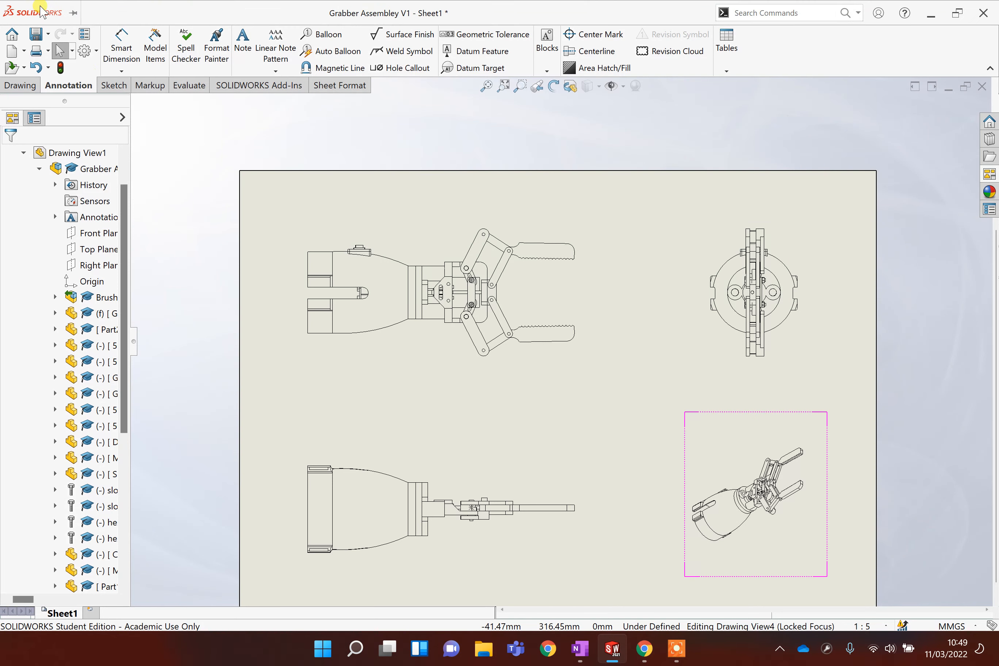
pyautogui.click(125, 42)
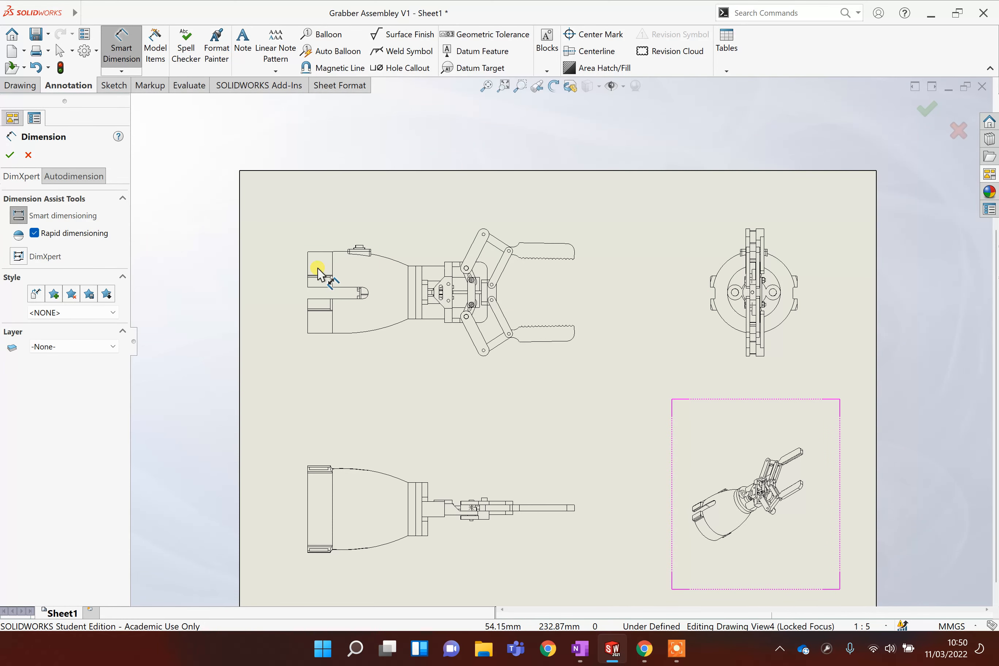
pyautogui.scroll(1, 314, 269)
pyautogui.scroll(-1, 319, 272)
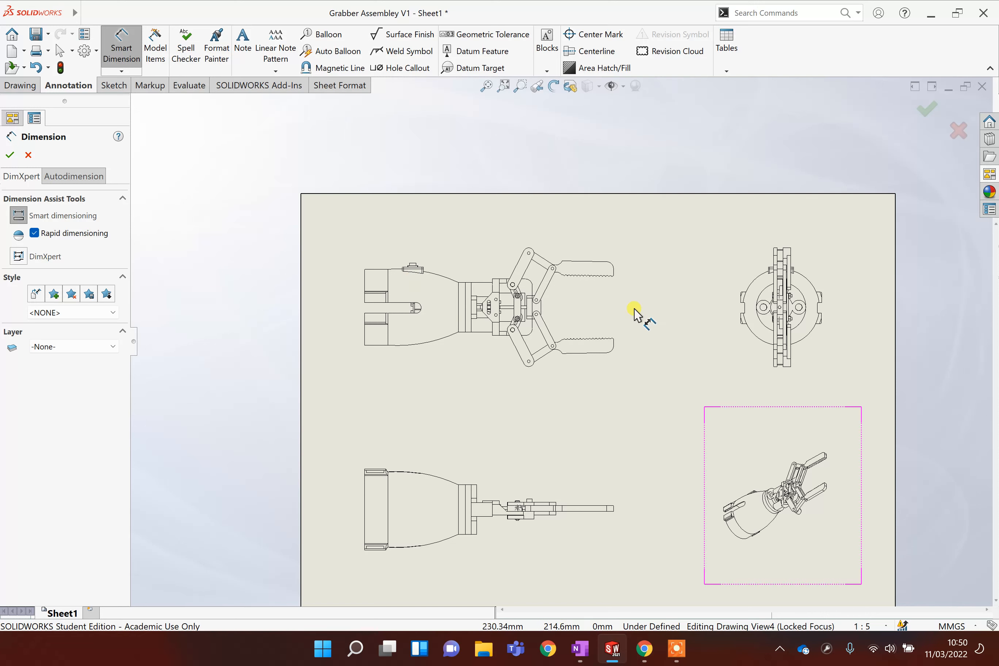
pyautogui.scroll(-1, 553, 287)
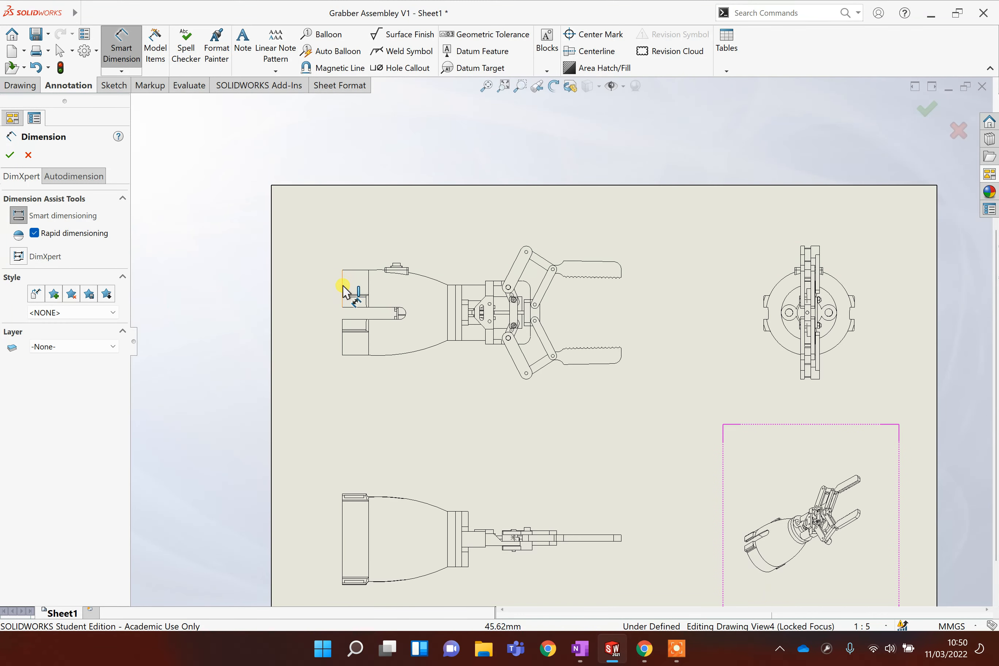
pyautogui.click(355, 272)
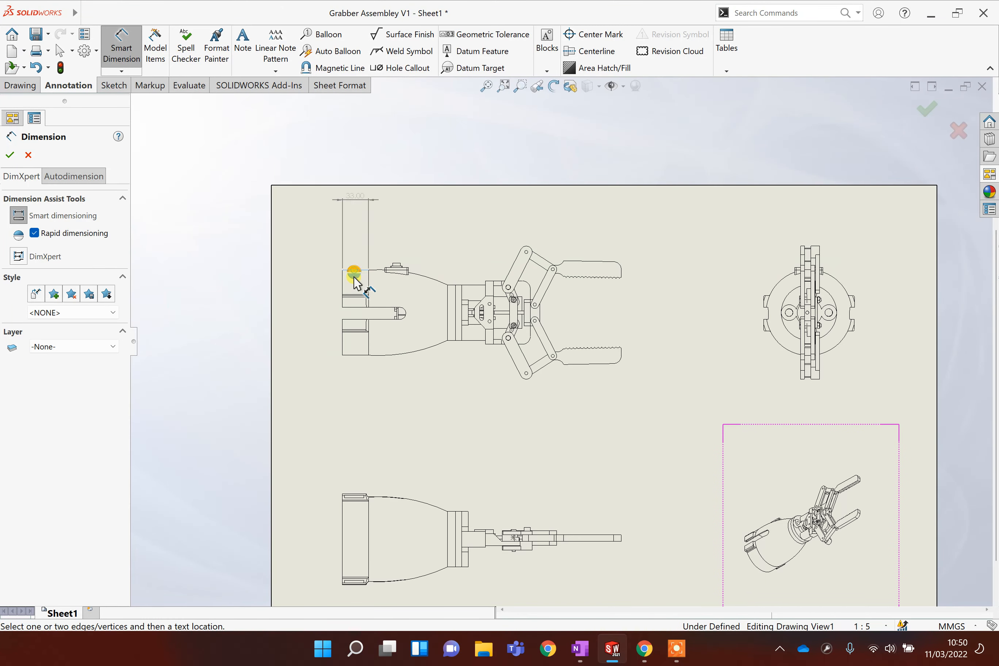
pyautogui.click(355, 356)
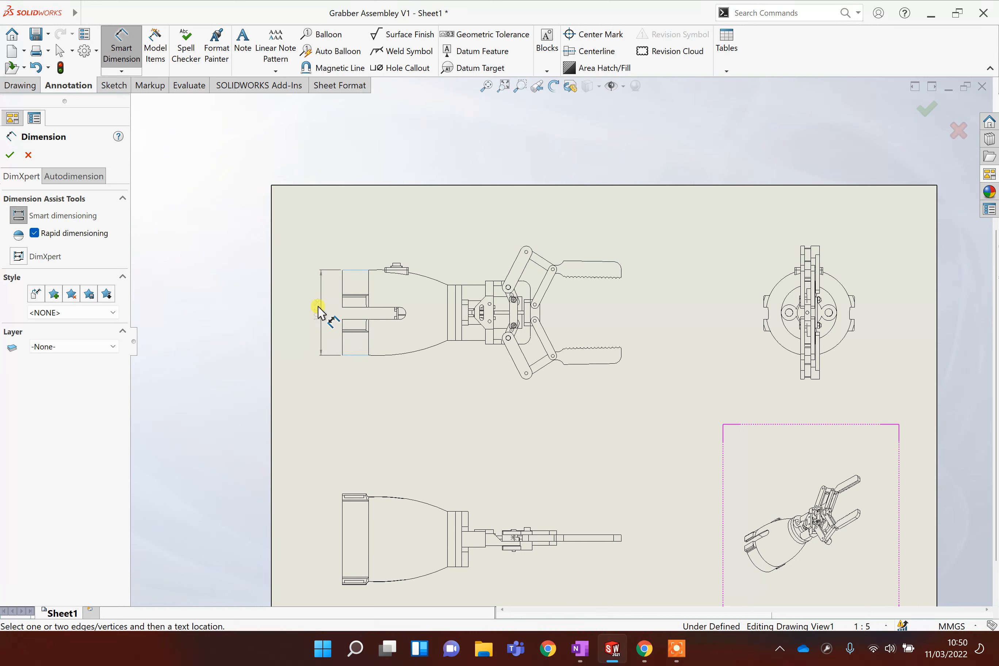
pyautogui.click(347, 296)
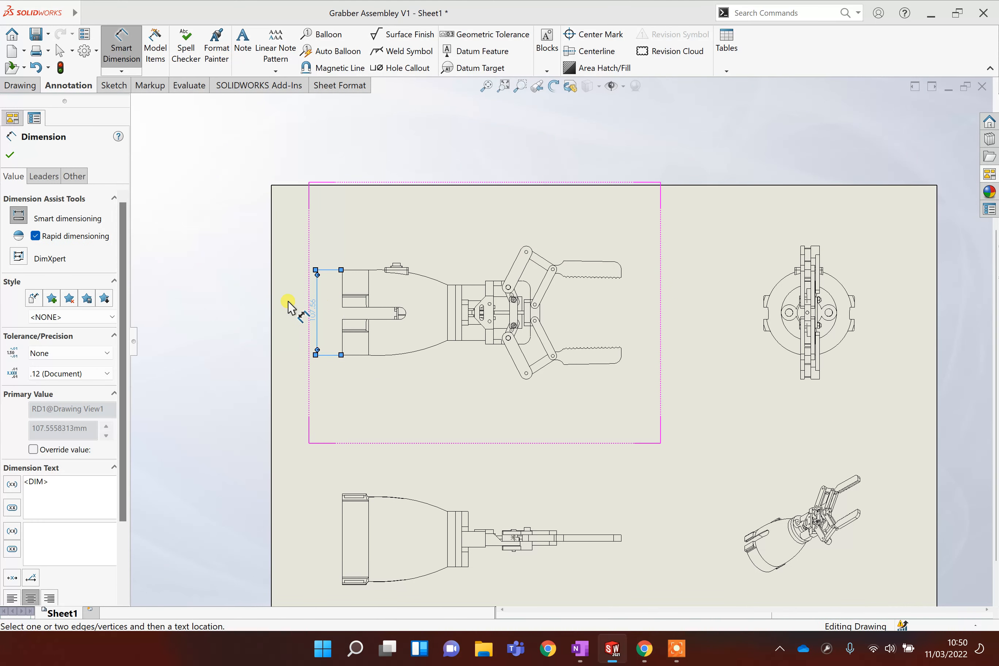
pyautogui.press('f')
pyautogui.scroll(1, 370, 304)
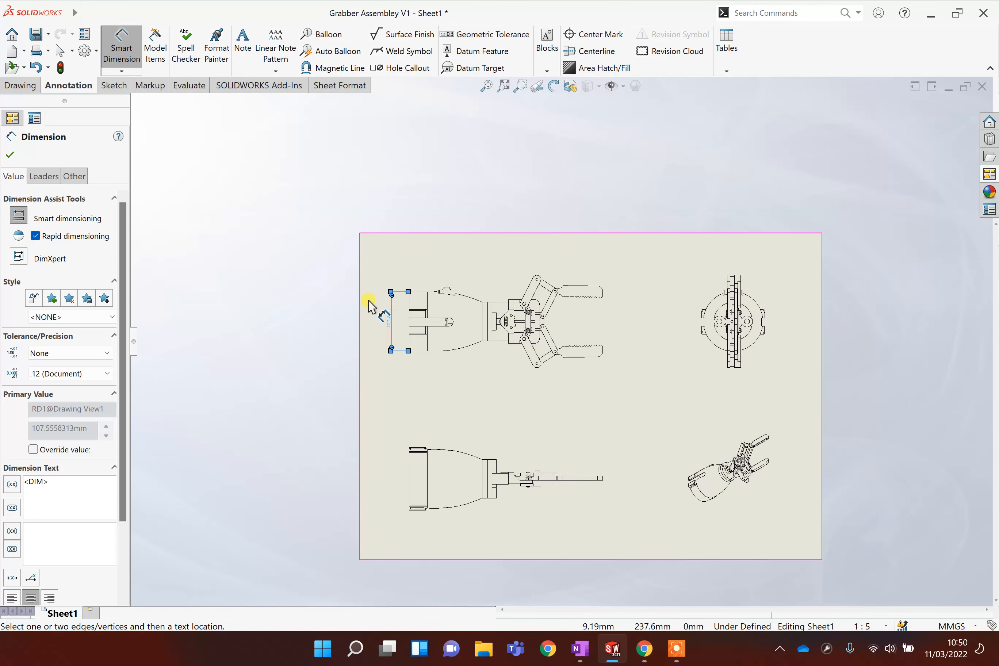
pyautogui.scroll(-3, 374, 309)
pyautogui.scroll(-4, 502, 330)
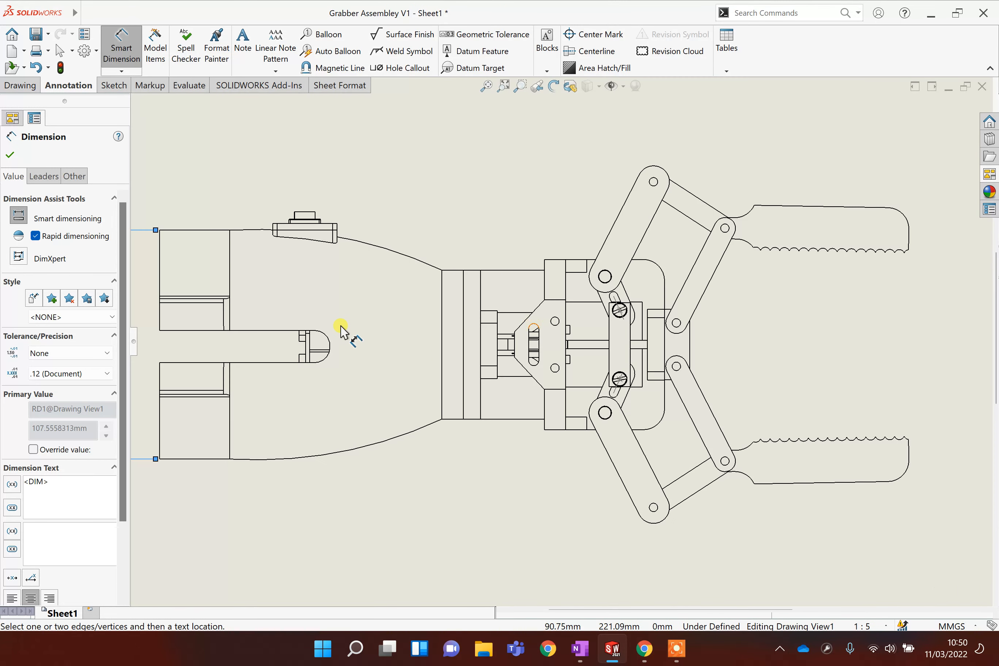
pyautogui.scroll(1, 323, 336)
pyautogui.press('z')
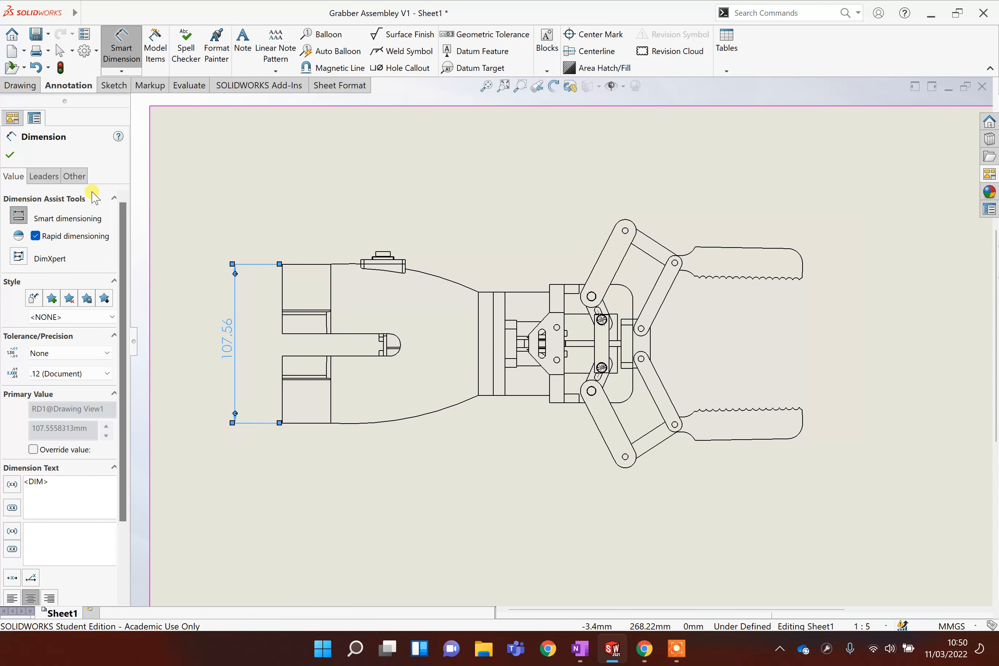
pyautogui.click(9, 157)
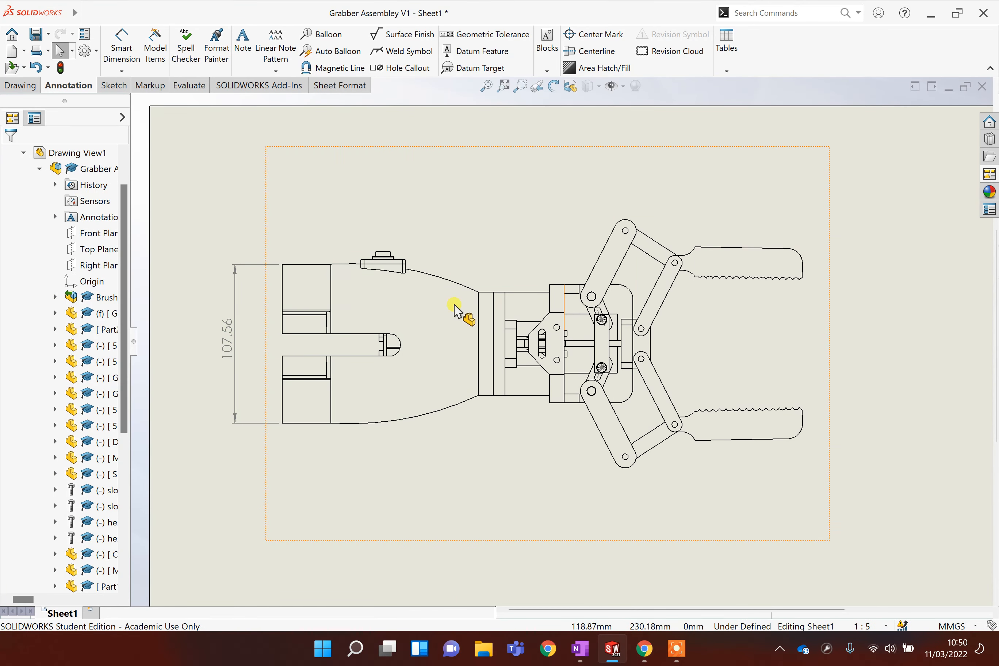
# Dimension the sleeve's length in the Front view from its open end to the start of the neck, placing the dimension above the view
pyautogui.click(480, 312)
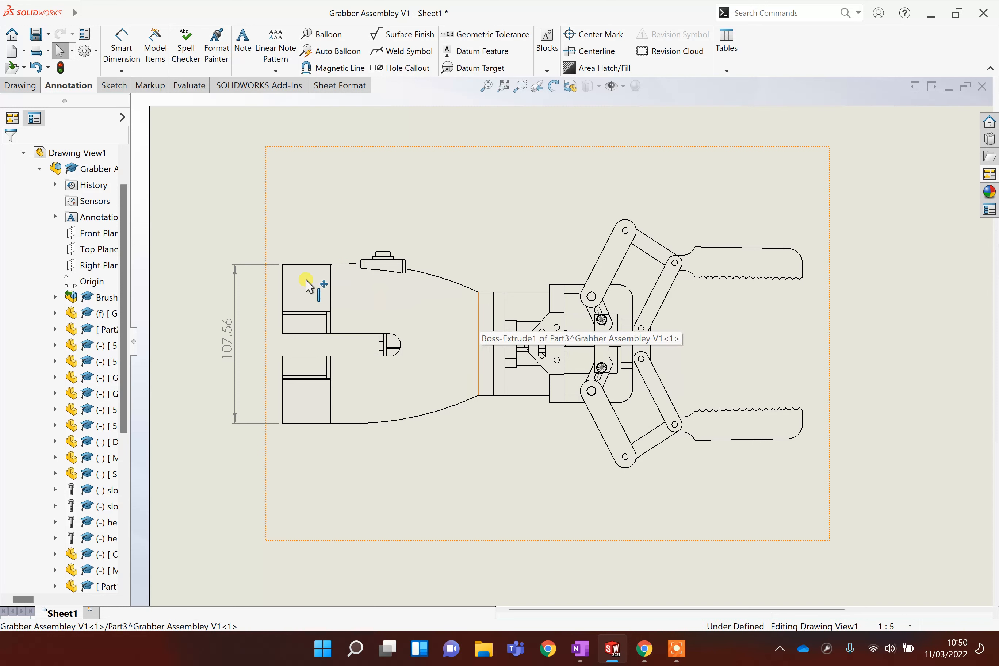
pyautogui.click(282, 297)
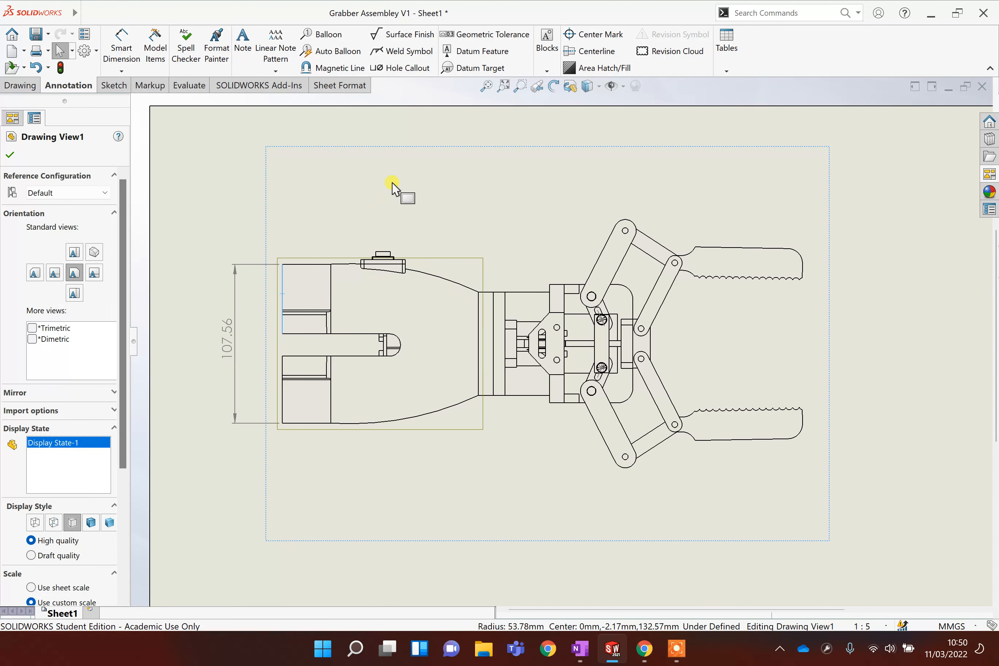
pyautogui.click(121, 49)
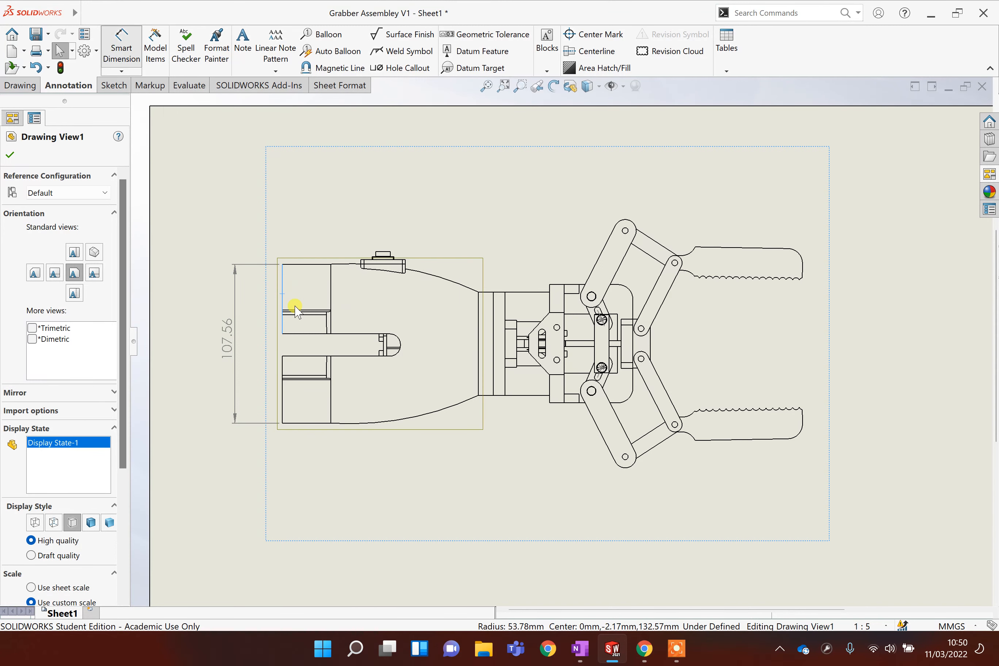
pyautogui.click(307, 296)
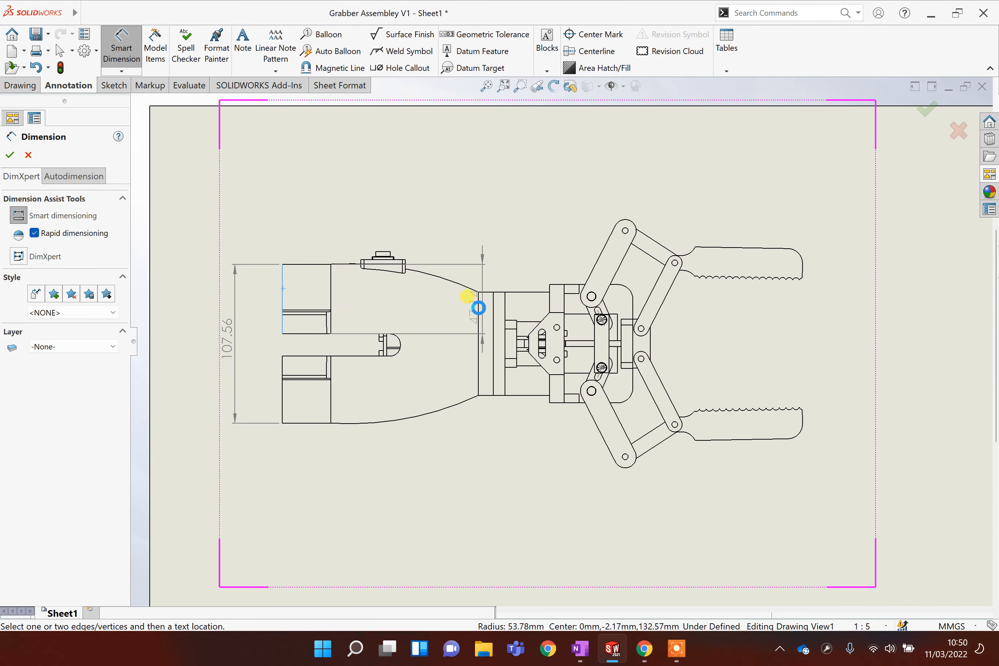
pyautogui.click(477, 308)
pyautogui.click(389, 172)
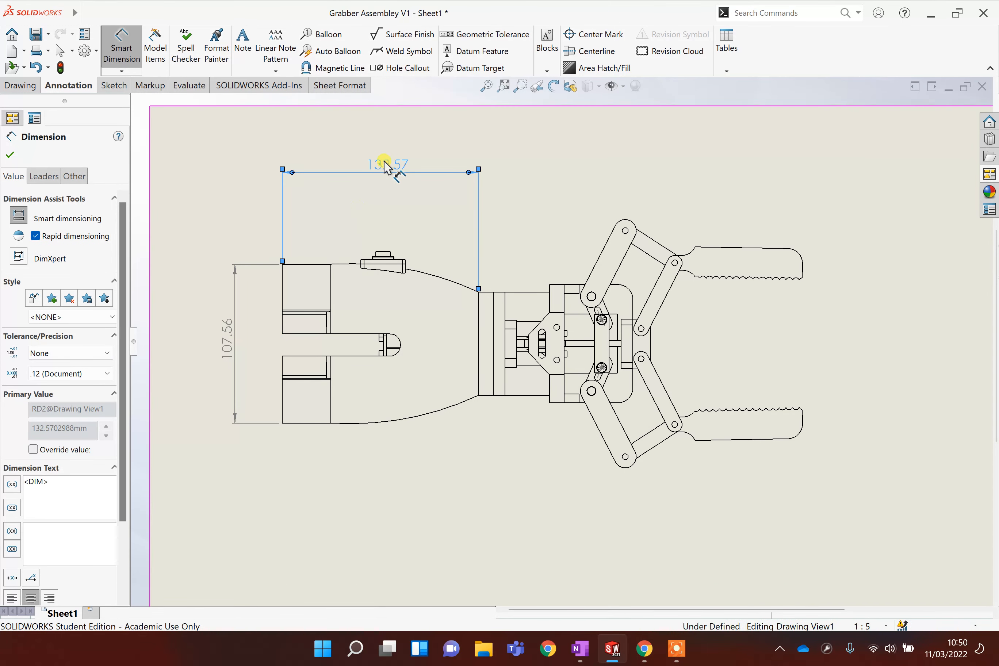
# Override the sleeve's length dimension with 130 and its height dimension with 108
pyautogui.click(34, 449)
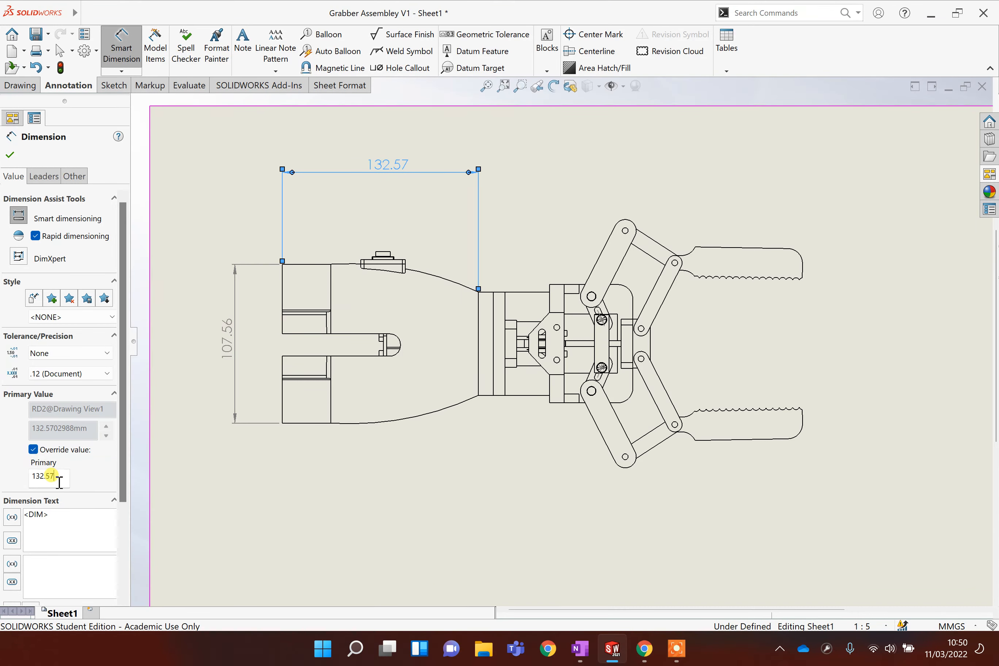
pyautogui.click(10, 155)
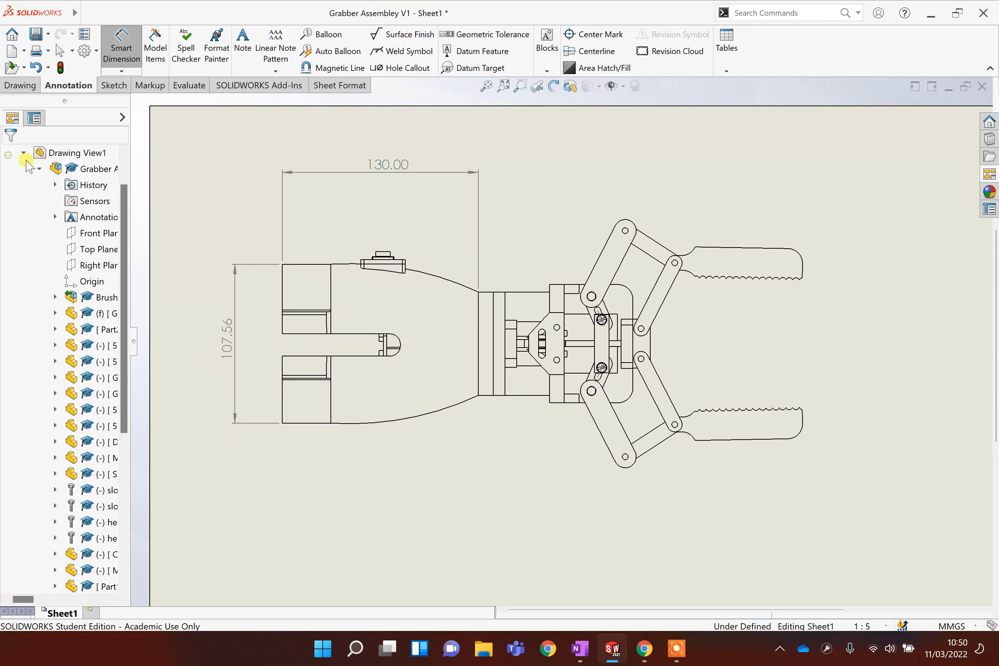
pyautogui.click(228, 337)
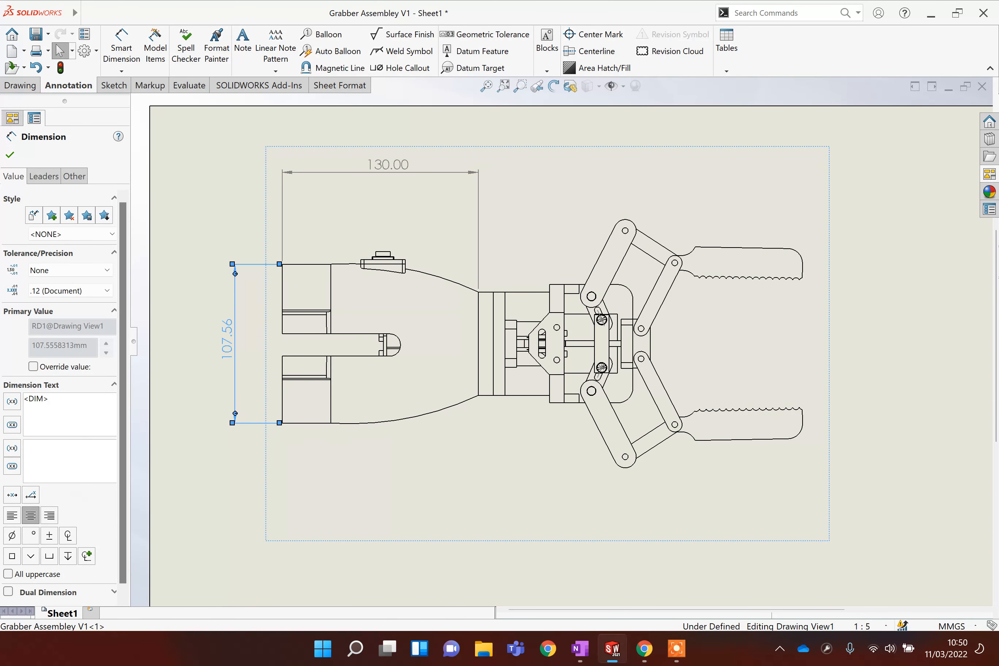
pyautogui.click(34, 366)
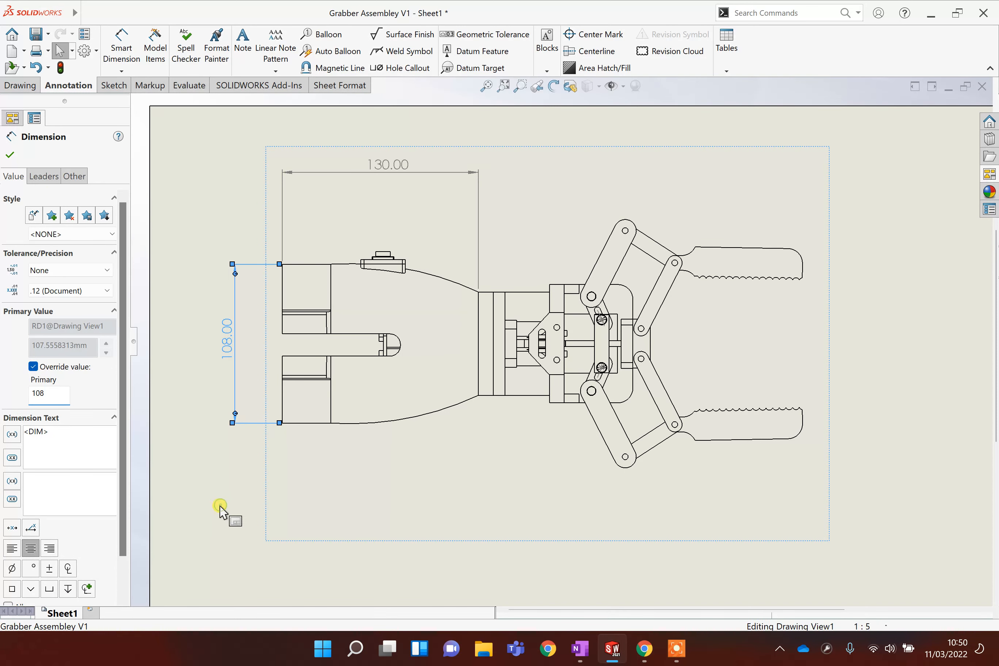
pyautogui.click(10, 155)
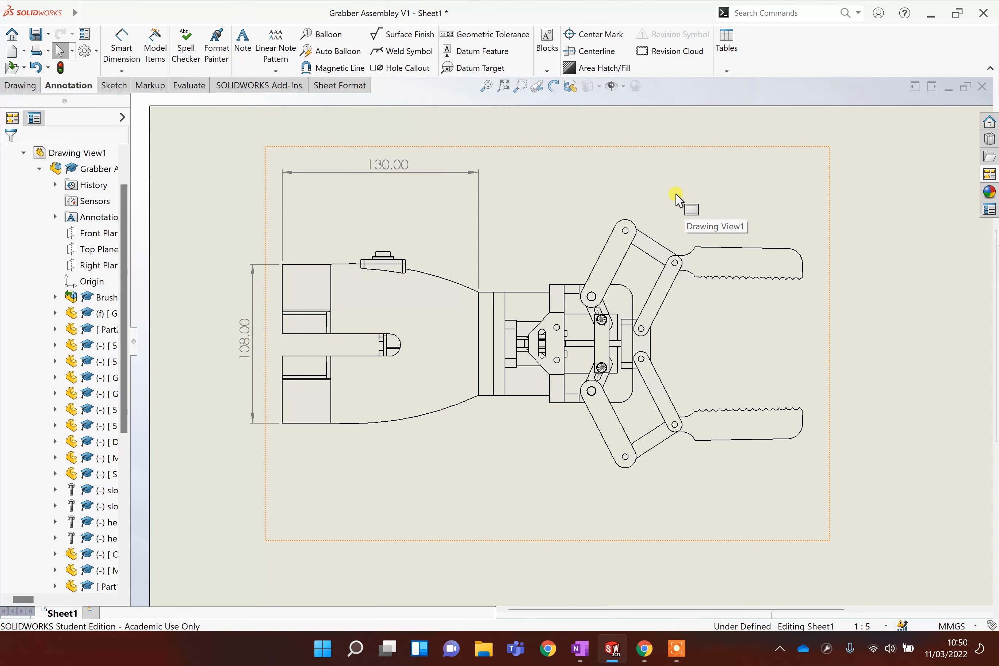
# Dimension the diameters of three pivot holes on the upper gripper linkage in the Front view, spacing the callouts above the arms
pyautogui.scroll(1, 609, 279)
pyautogui.scroll(-1, 760, 258)
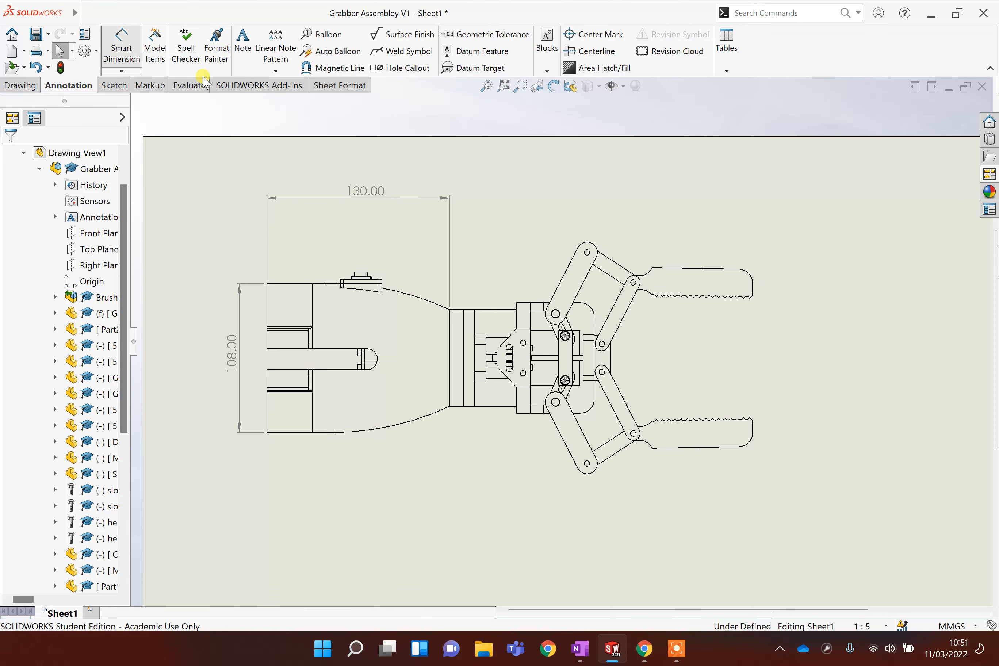
pyautogui.click(588, 252)
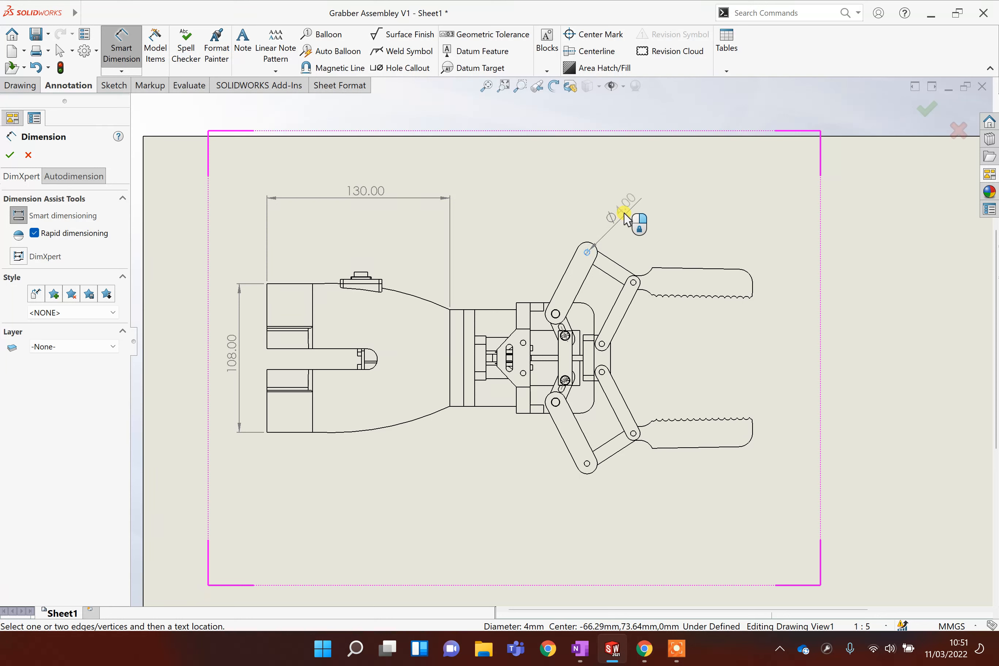
pyautogui.click(631, 217)
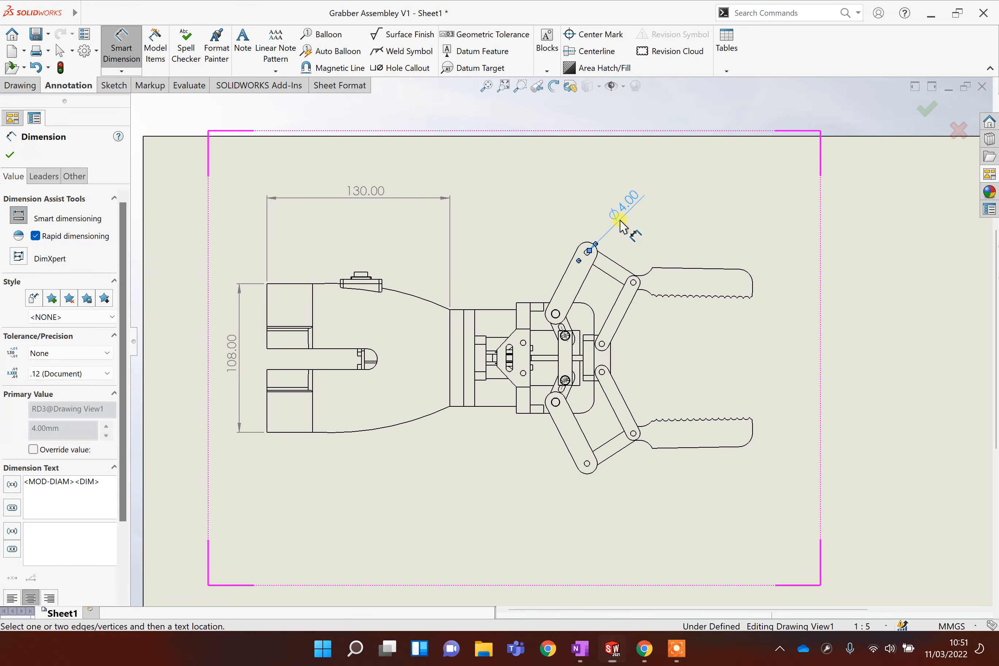
pyautogui.click(636, 283)
pyautogui.click(693, 241)
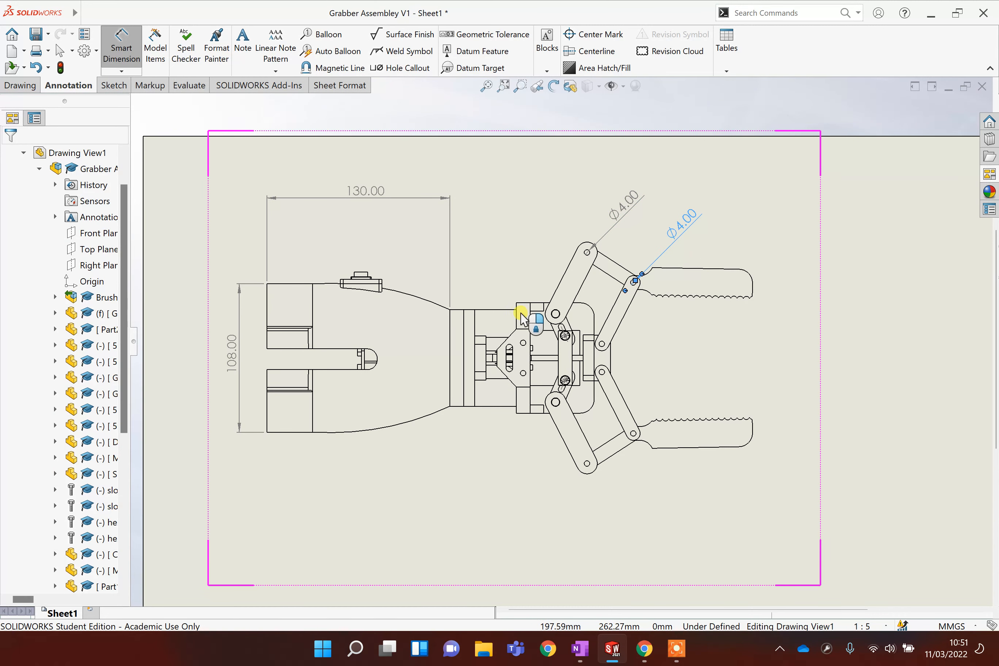
pyautogui.click(556, 313)
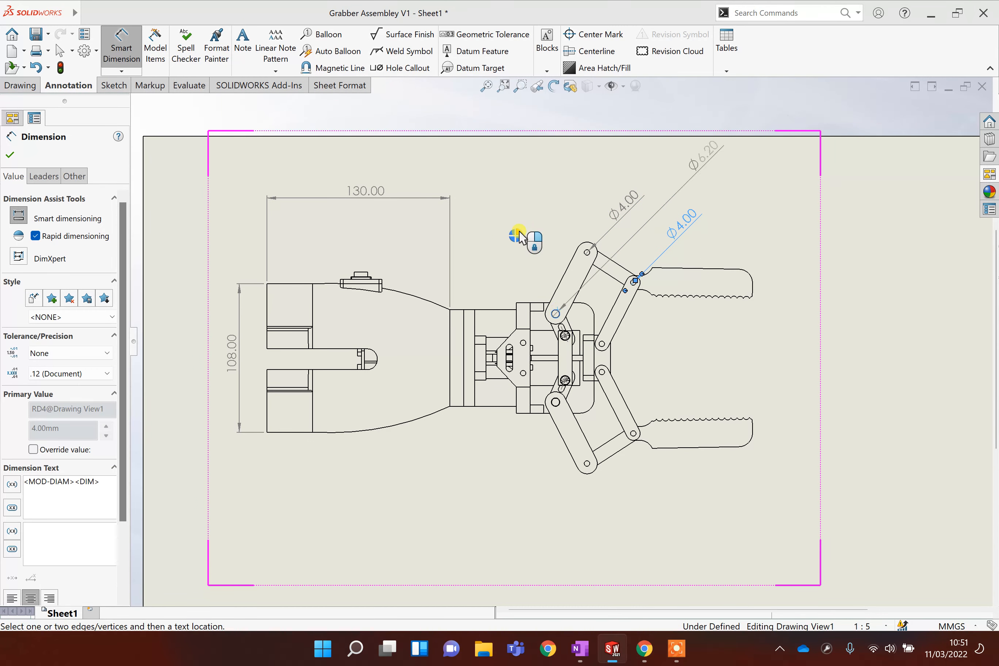
pyautogui.click(525, 233)
pyautogui.press('Escape')
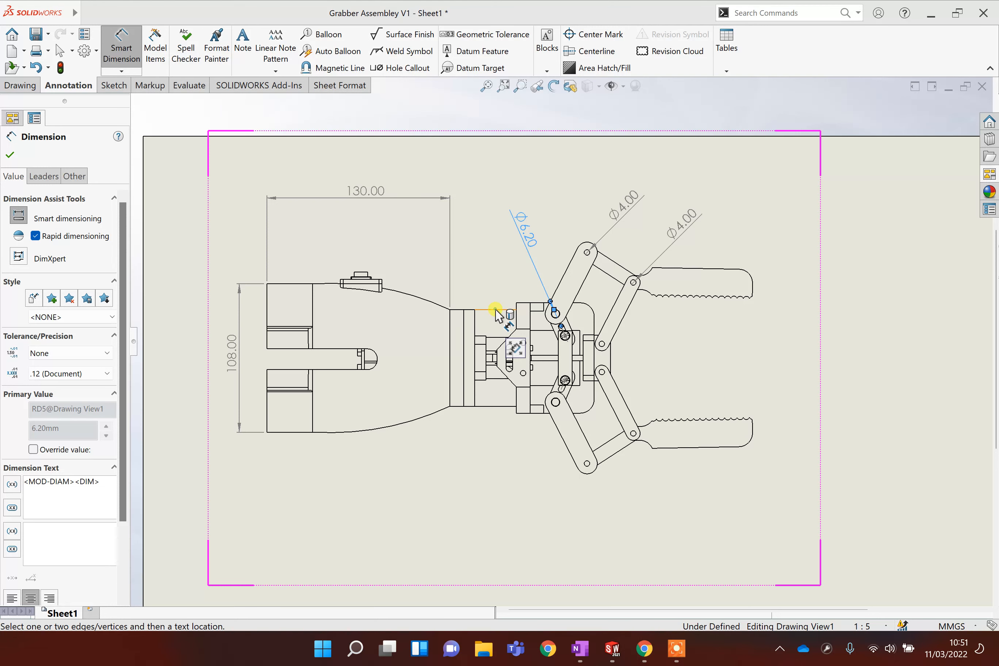
# Try to dimension the height between the neck's upper and lower edges in the Front view, and delete the dimension that was placed
pyautogui.click(495, 309)
pyautogui.click(491, 406)
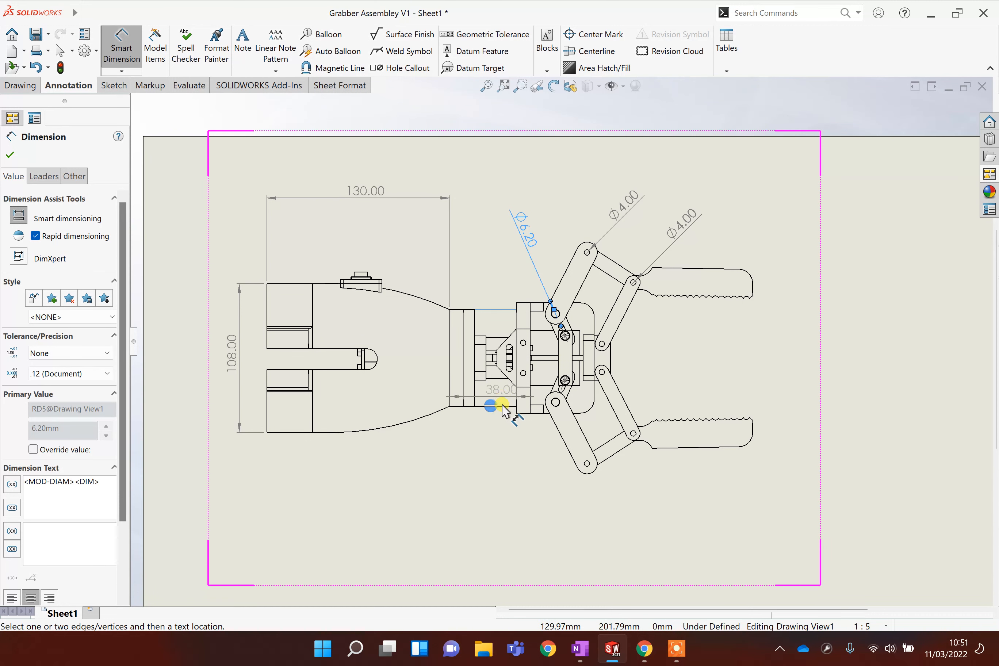
pyautogui.click(505, 412)
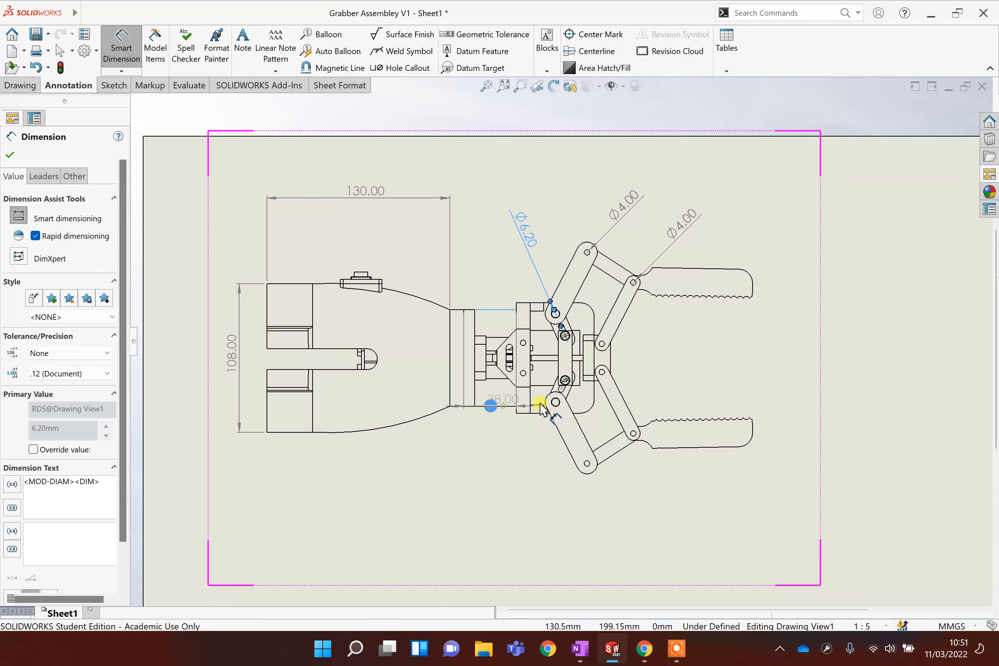
pyautogui.click(503, 400)
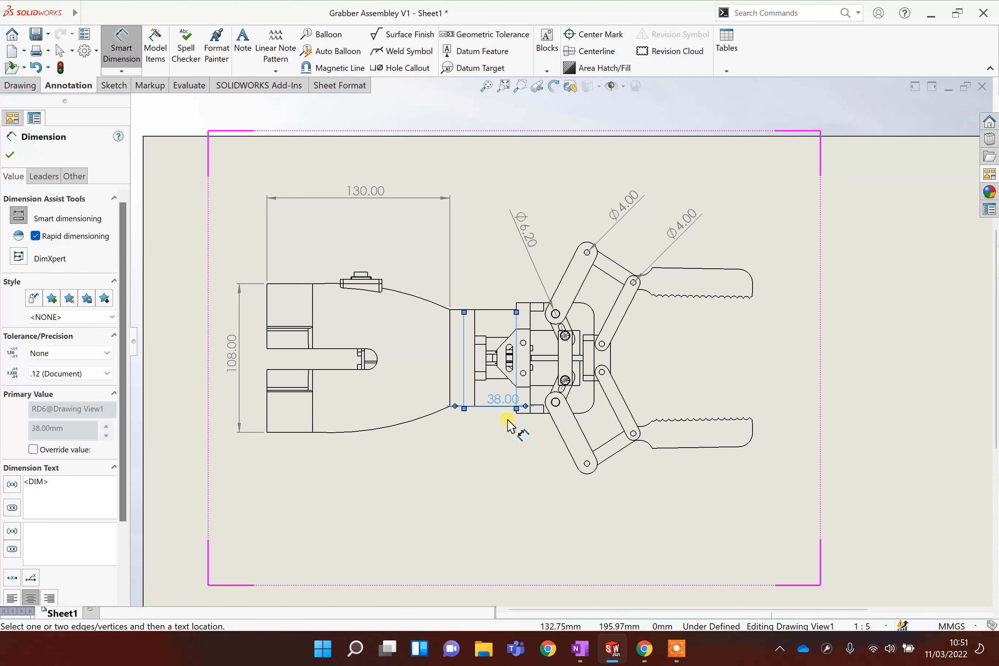
pyautogui.press('Delete')
pyautogui.press('Escape')
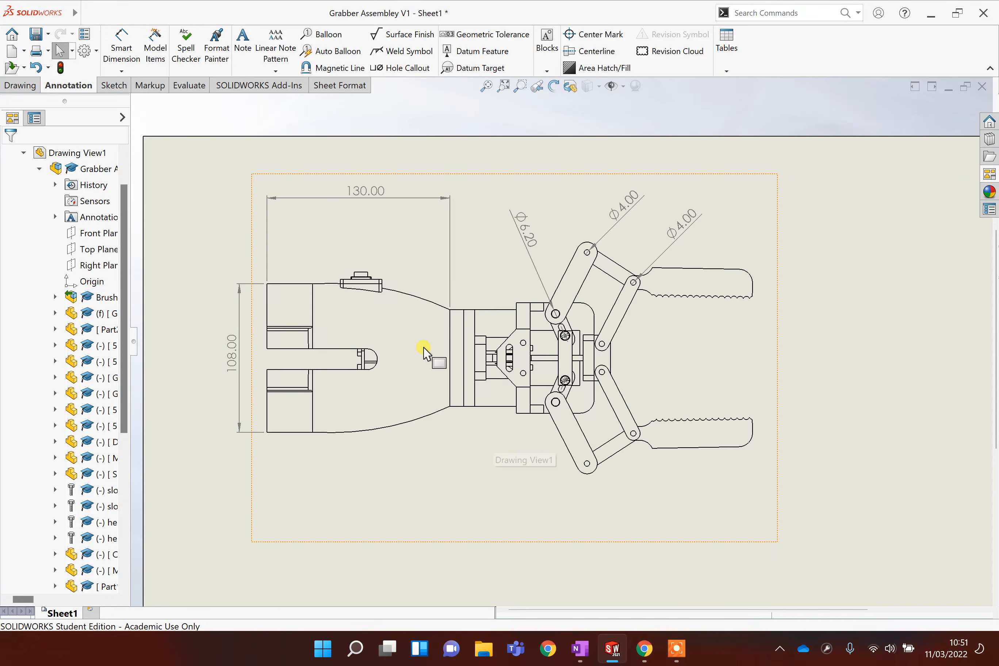
# Dimension the thickness of the gripper finger in the projected view below the Front view, placing the dimension beyond the finger's tip
pyautogui.click(113, 40)
pyautogui.scroll(3, 627, 409)
pyautogui.scroll(2, 629, 409)
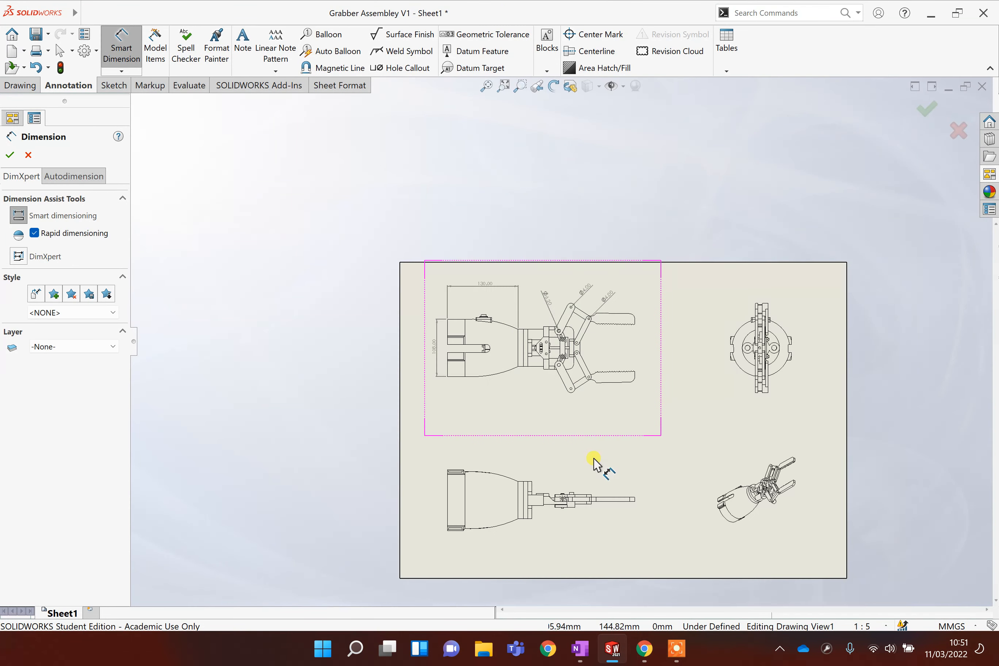
pyautogui.scroll(-2, 580, 507)
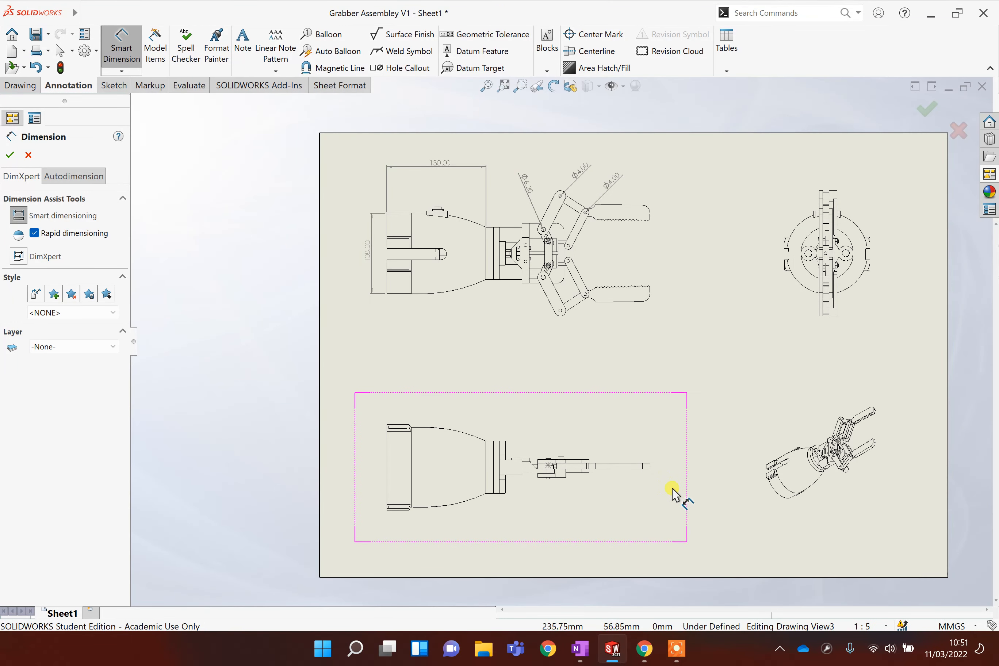
pyautogui.scroll(-1, 652, 215)
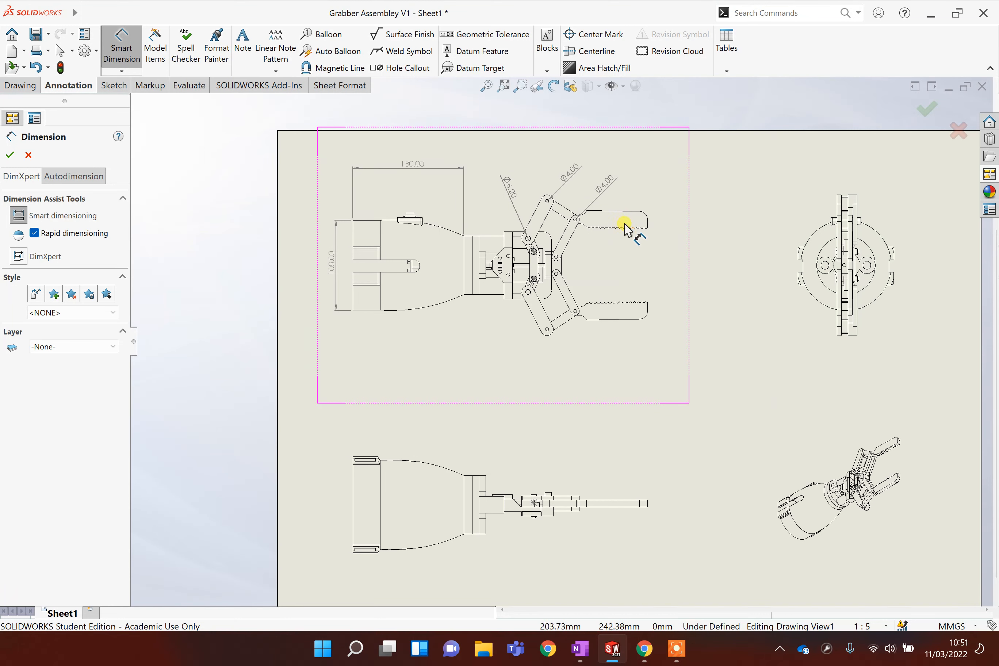
pyautogui.scroll(-3, 631, 583)
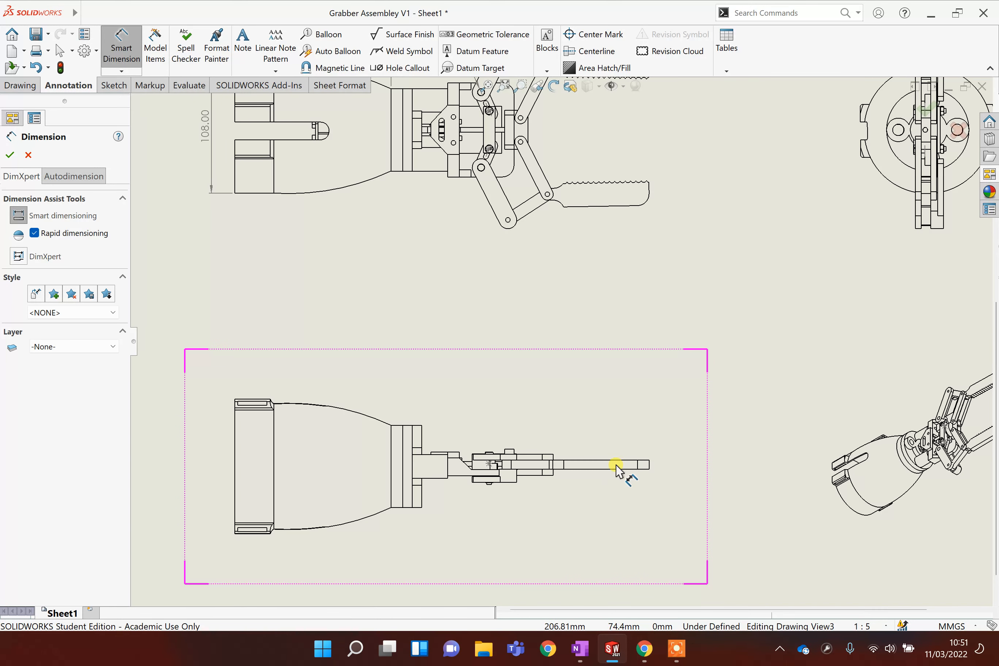
pyautogui.click(611, 461)
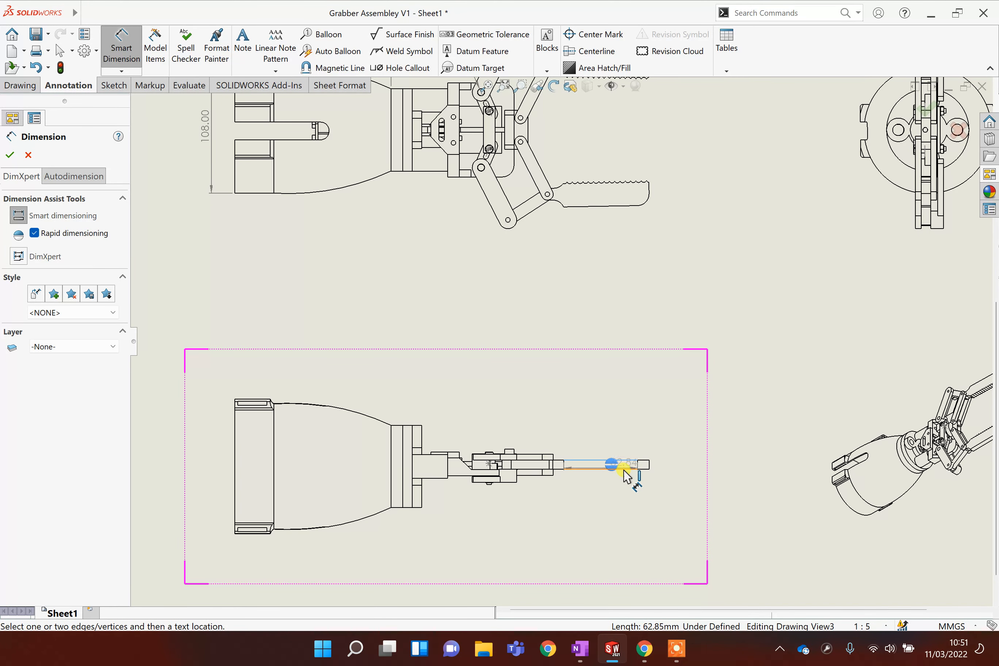
pyautogui.click(632, 471)
pyautogui.click(743, 460)
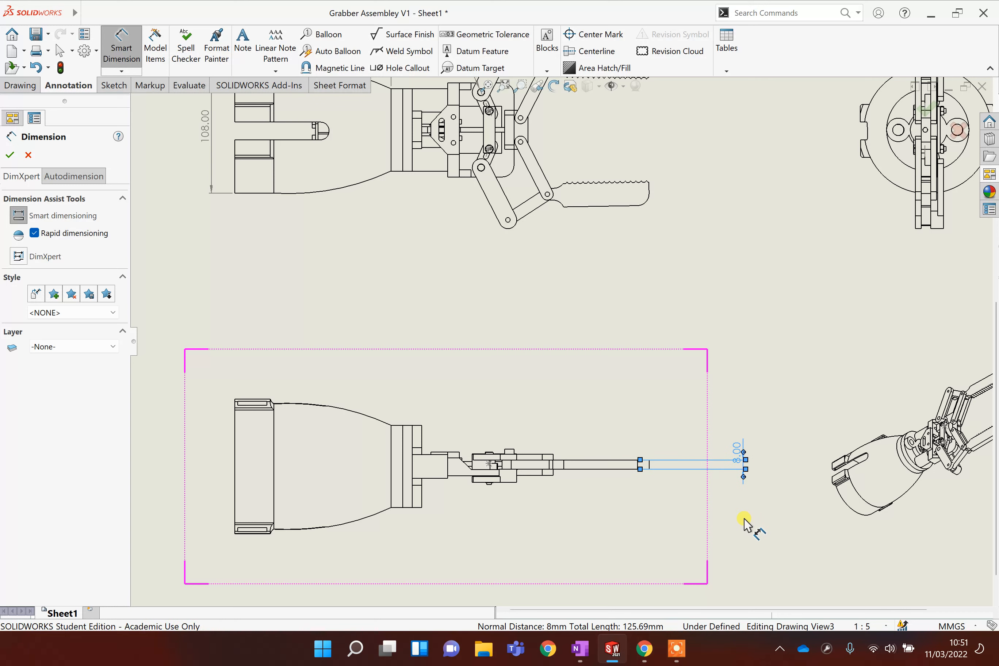
# Dimension the overall thickness of the linkage in the projected view below the Front view, placing the text above the finger thickness dimension
pyautogui.click(534, 455)
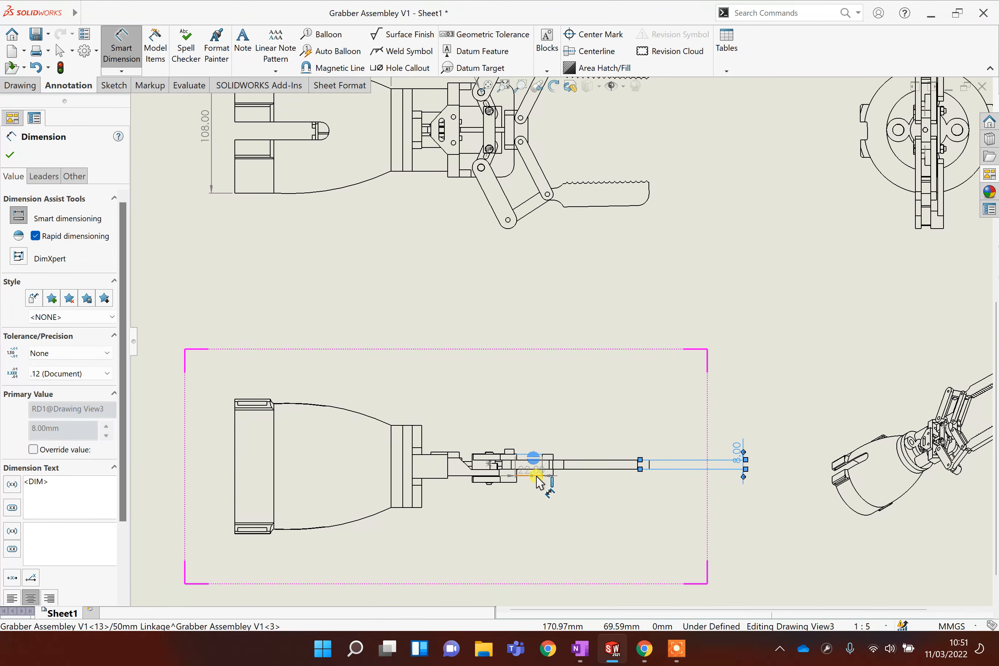
pyautogui.click(542, 475)
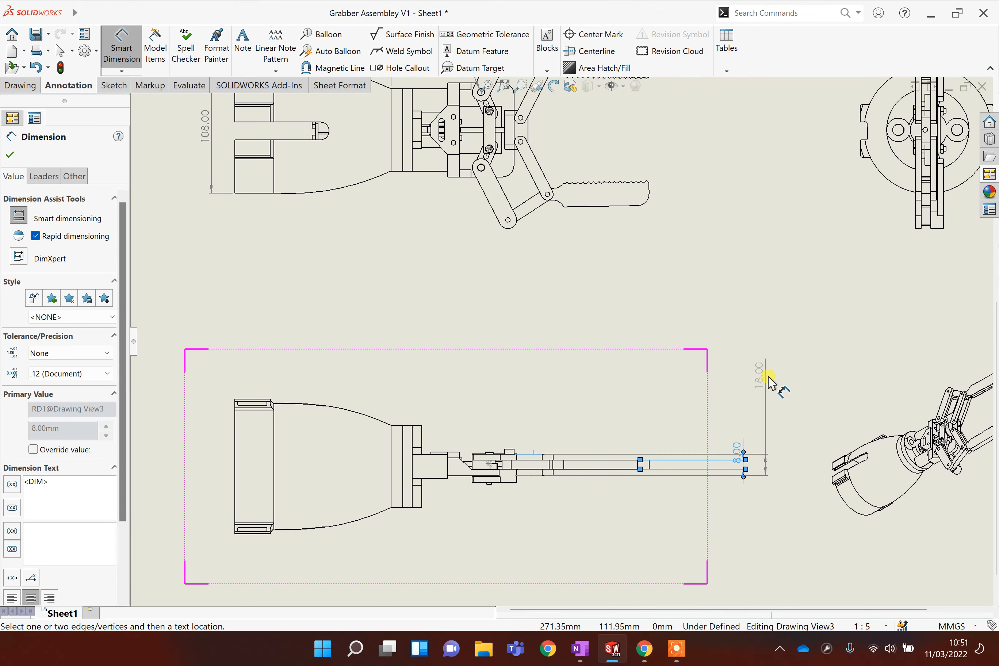
pyautogui.click(691, 404)
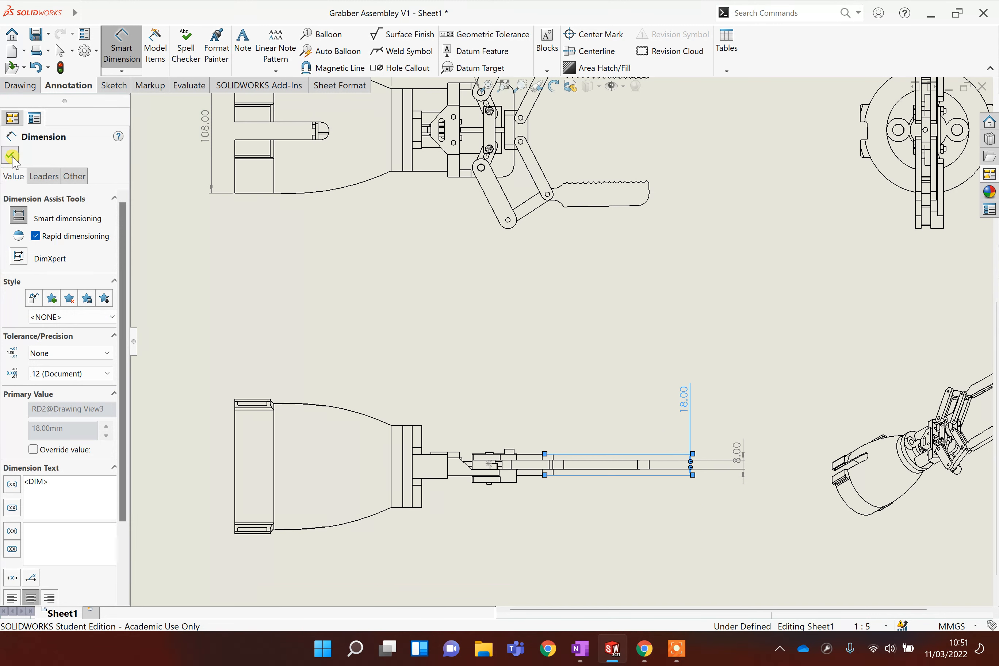
pyautogui.click(11, 156)
# Move the end view slightly closer to the Front view and dimension the radius of its outer circle, with the callout outside the view
pyautogui.scroll(3, 700, 272)
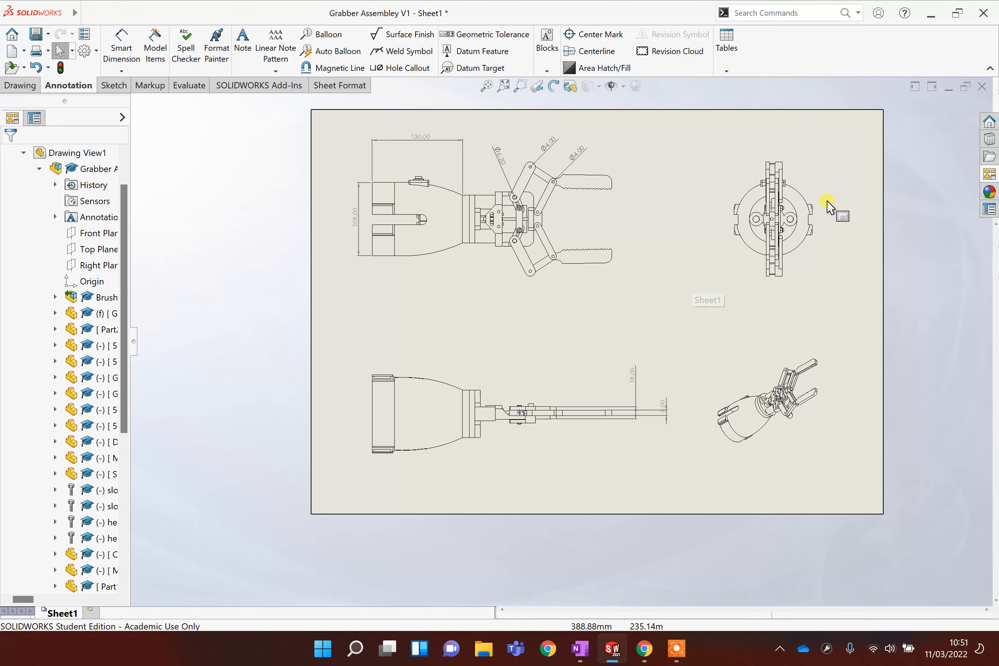
pyautogui.scroll(-2, 830, 207)
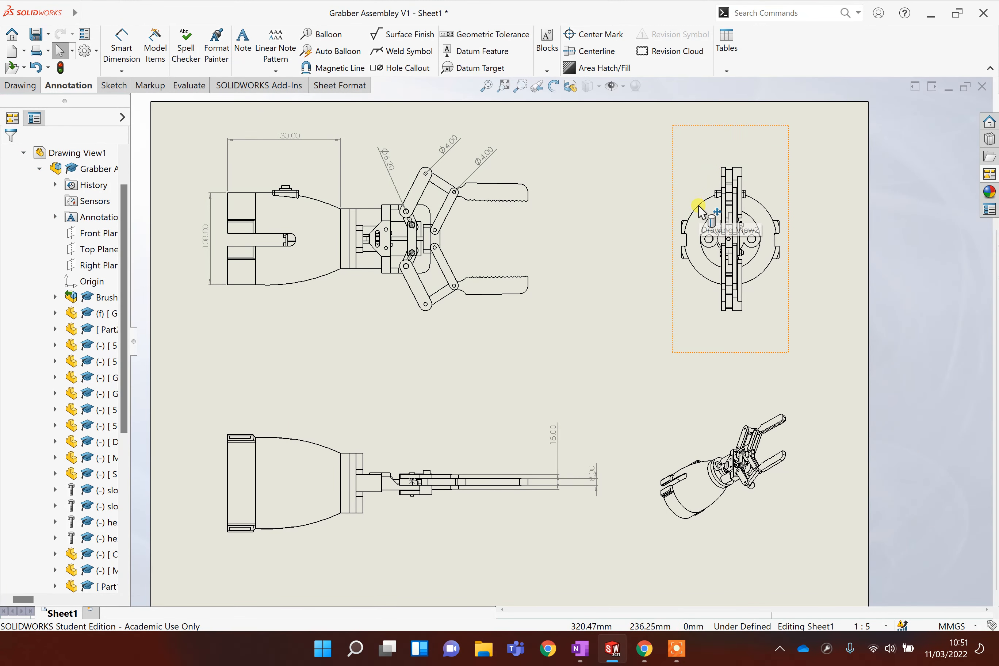
pyautogui.moveTo(699, 206); pyautogui.dragTo(687, 189)
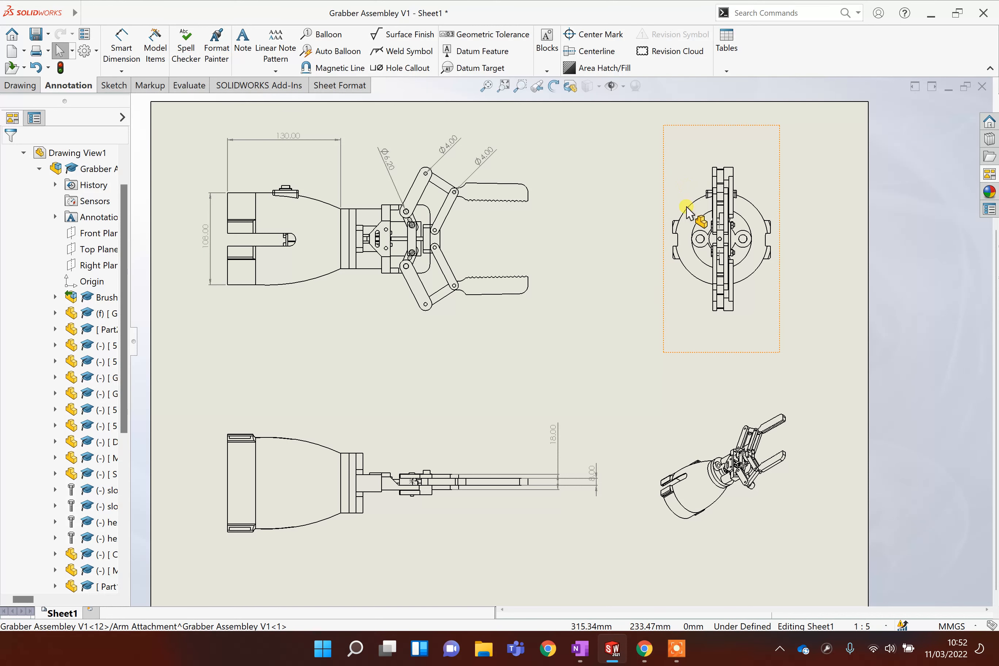
pyautogui.click(121, 47)
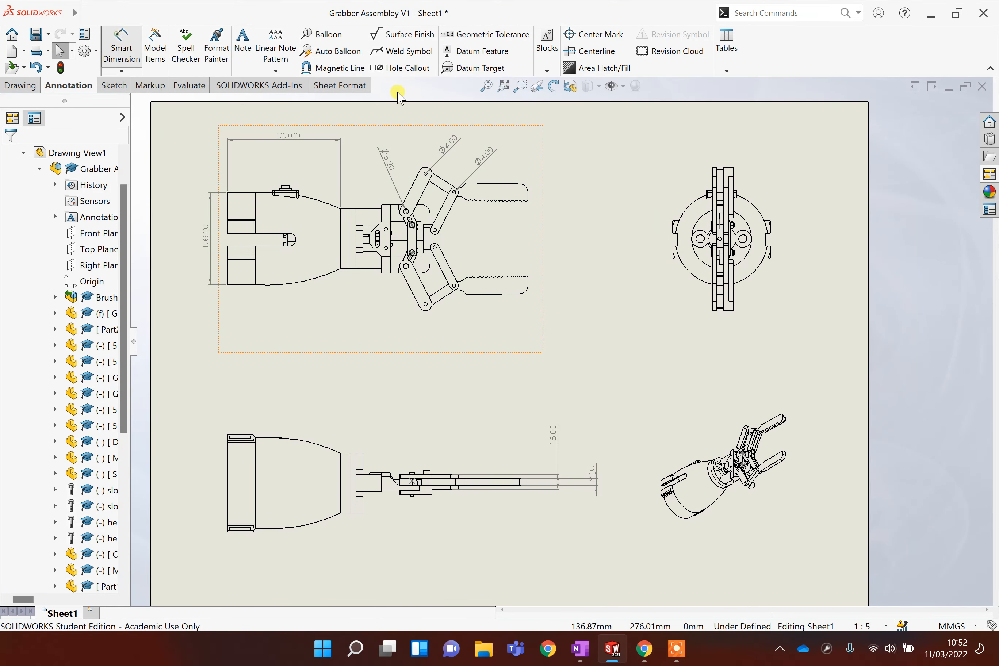
pyautogui.click(686, 208)
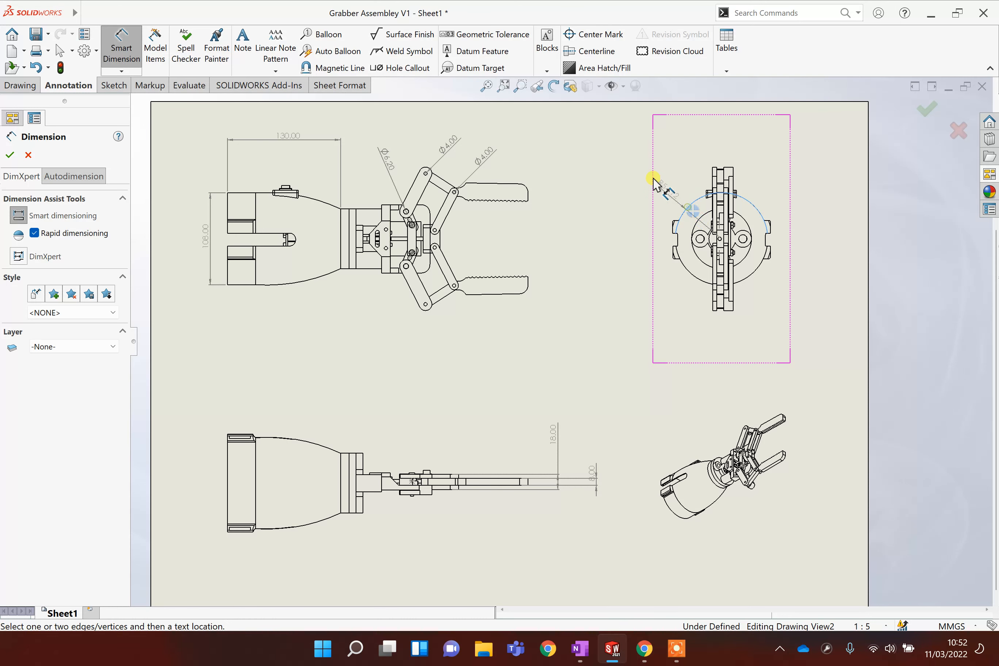
pyautogui.click(601, 303)
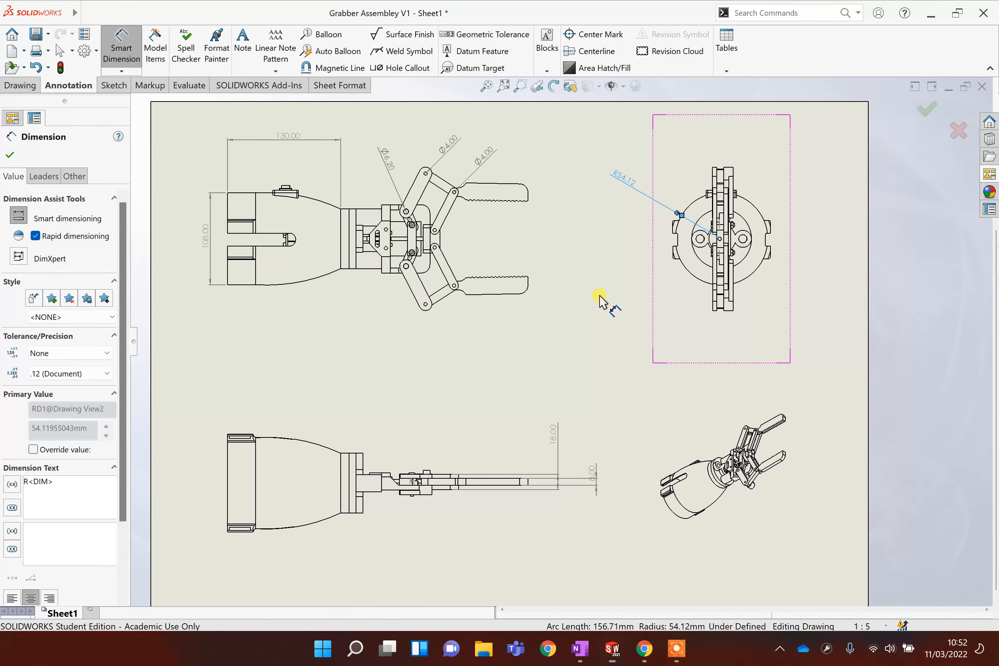
# Try to dimension the spacing between the two round holes in the end view, and delete the dimension that was placed
pyautogui.click(699, 245)
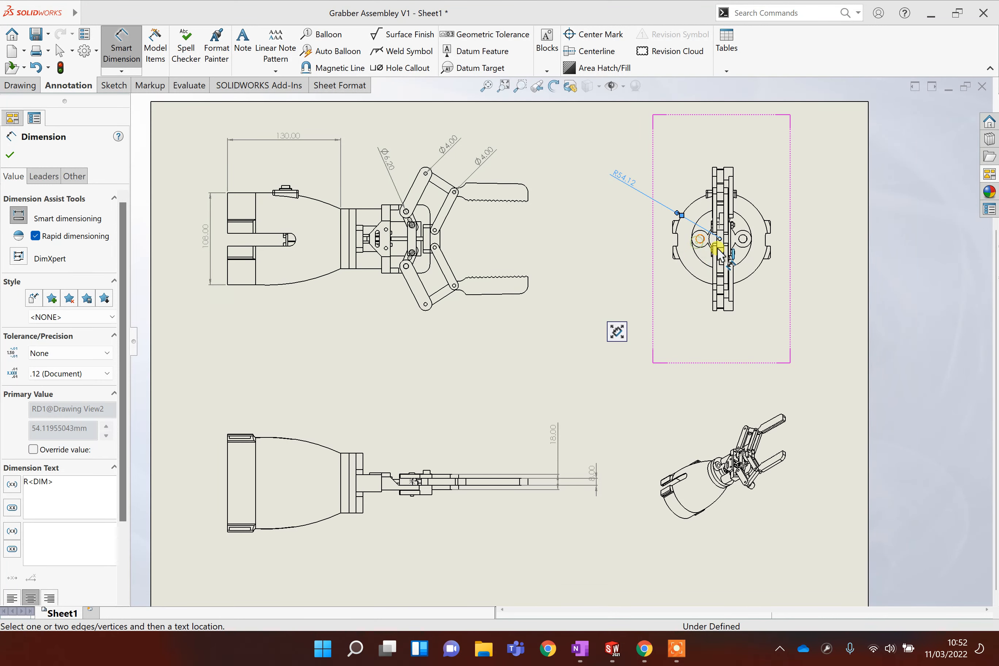
pyautogui.click(747, 246)
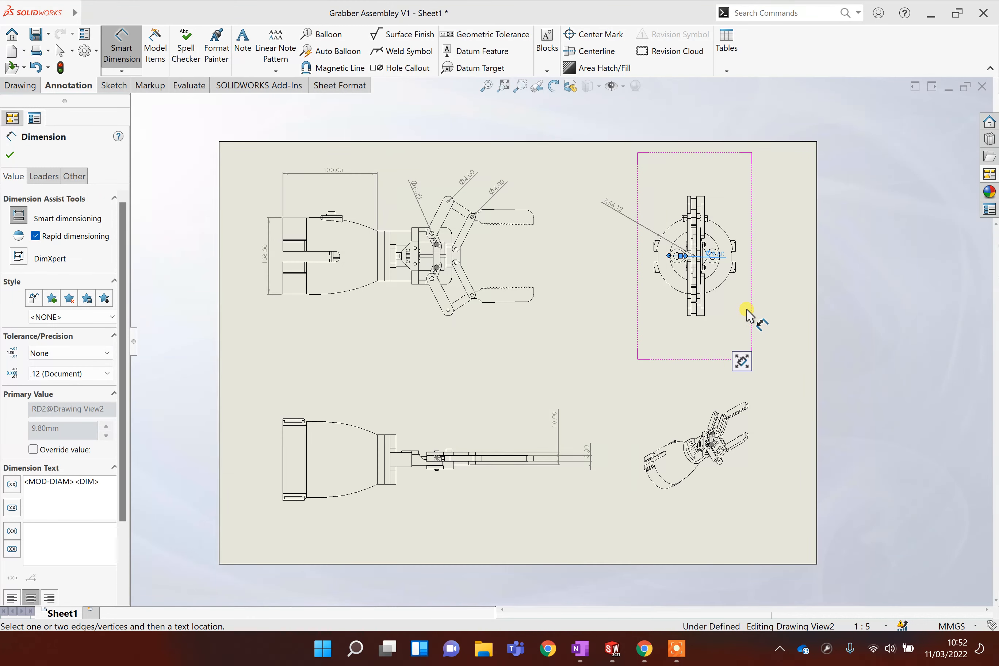
pyautogui.scroll(1, 746, 318)
pyautogui.scroll(-2, 731, 284)
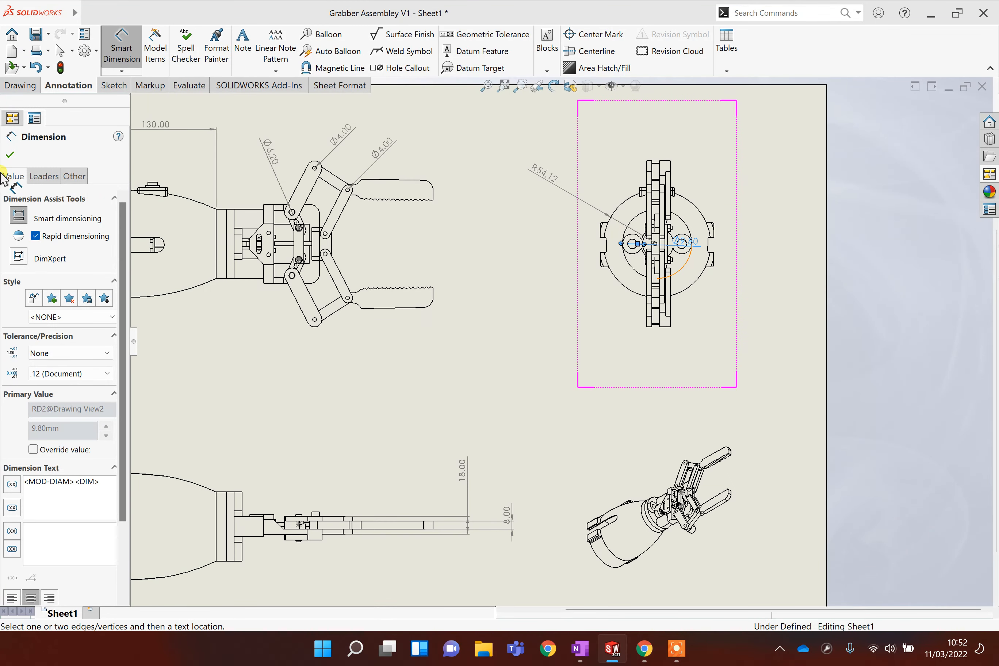
pyautogui.click(10, 155)
pyautogui.press('Escape')
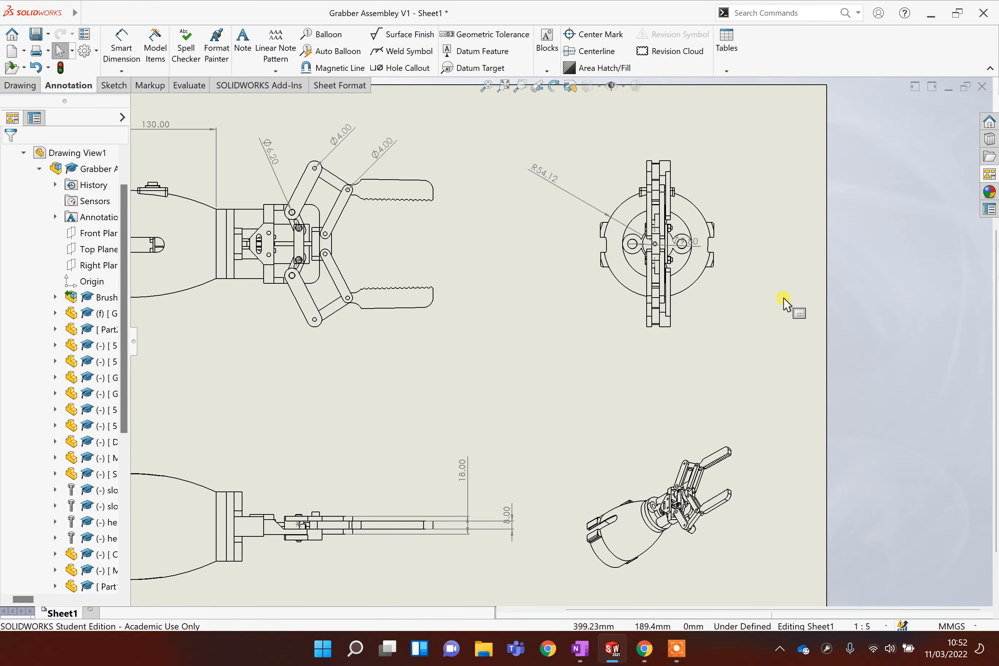
# Dimension the centre-to-centre distance between the two round holes in the end view, placing the dimension below the view
pyautogui.click(117, 43)
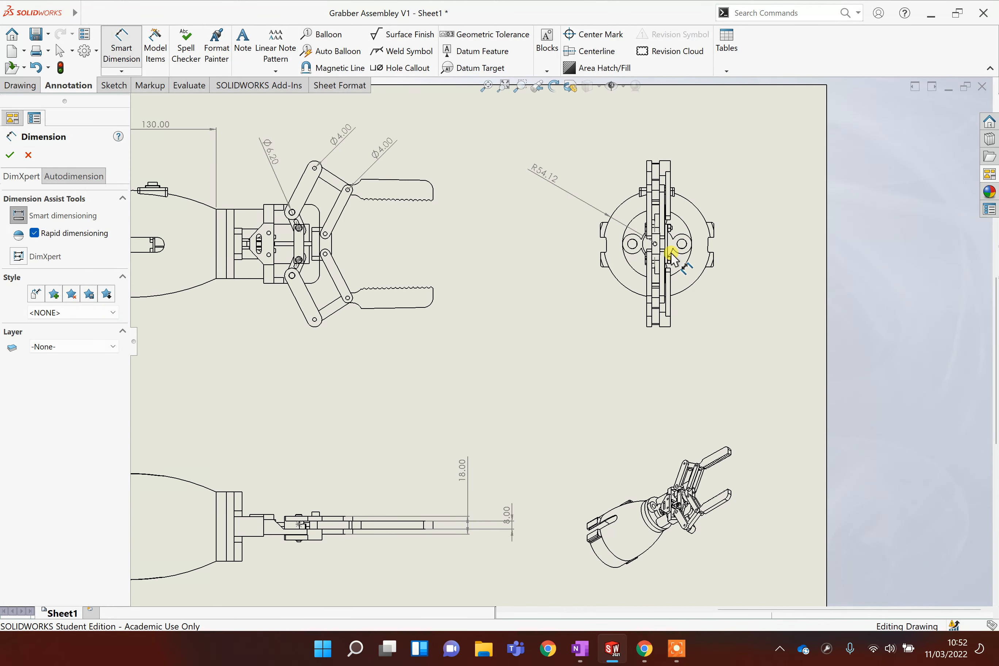
pyautogui.scroll(-3, 667, 252)
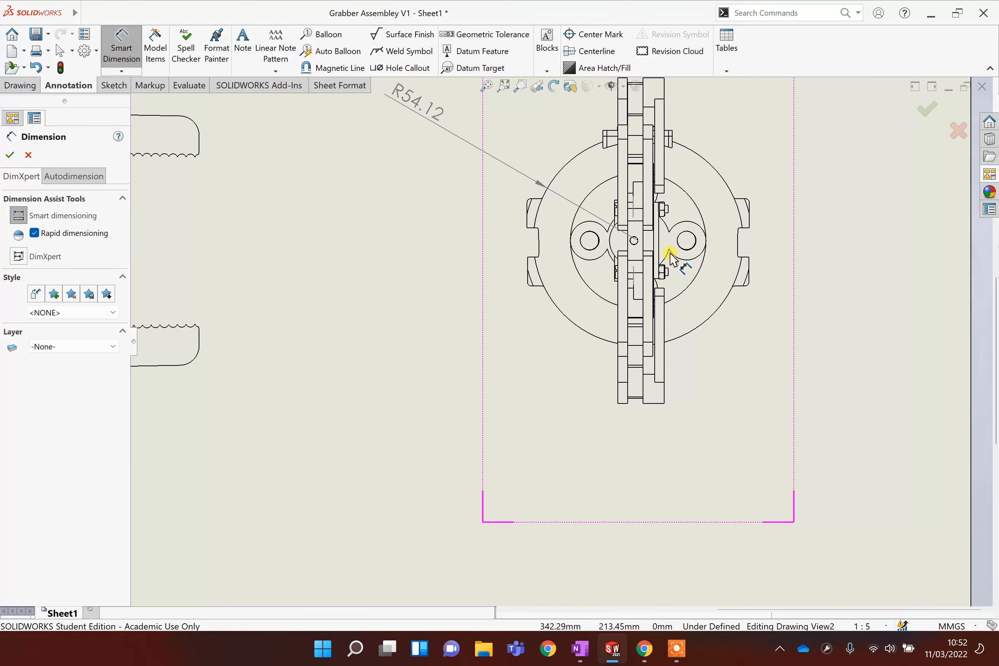
pyautogui.click(590, 251)
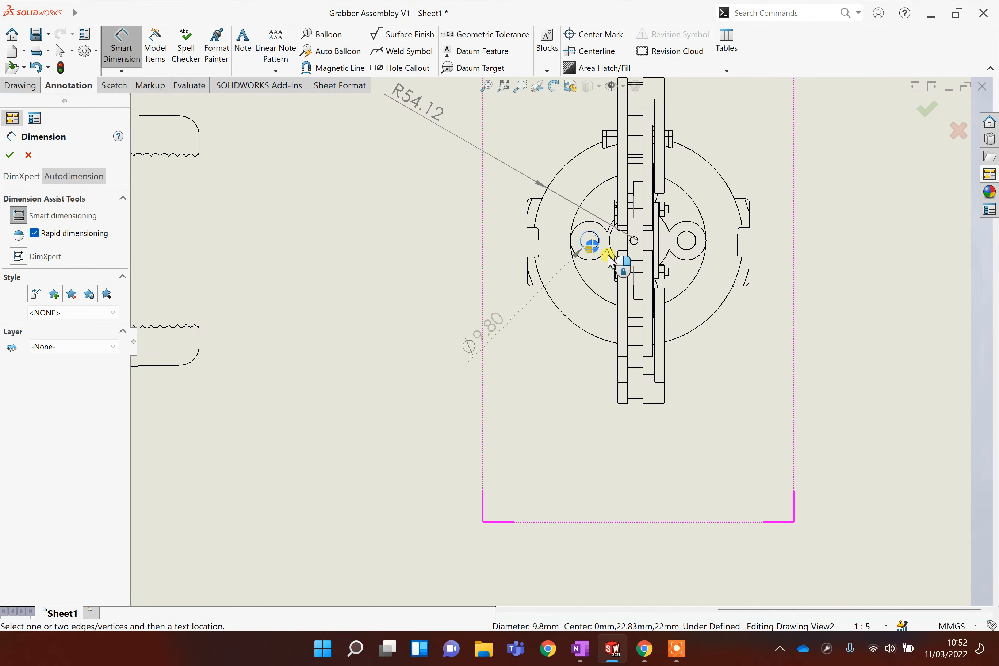
pyautogui.click(686, 248)
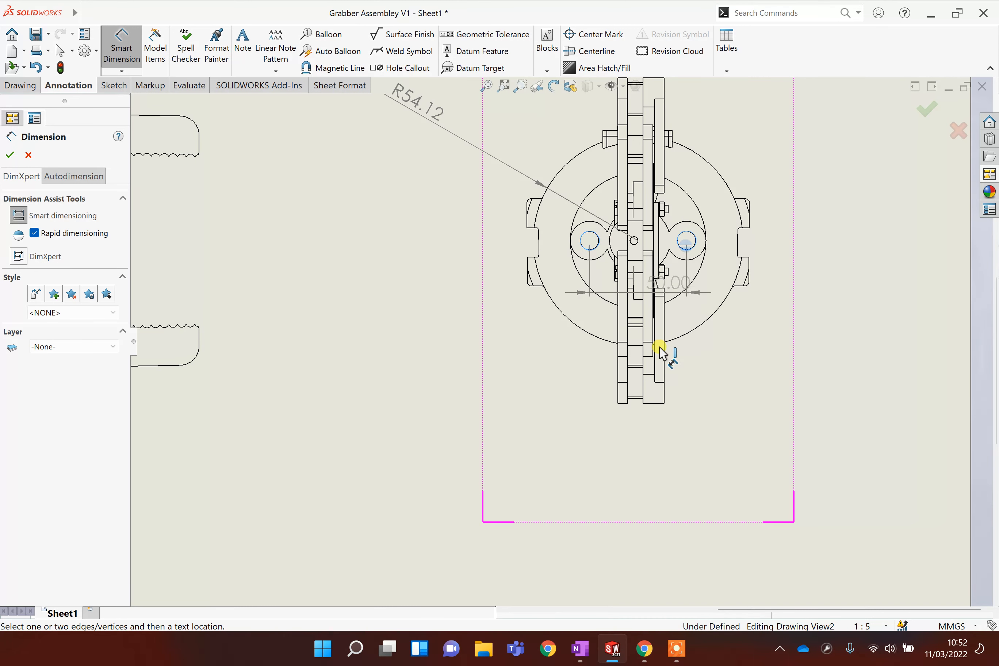
pyautogui.click(639, 493)
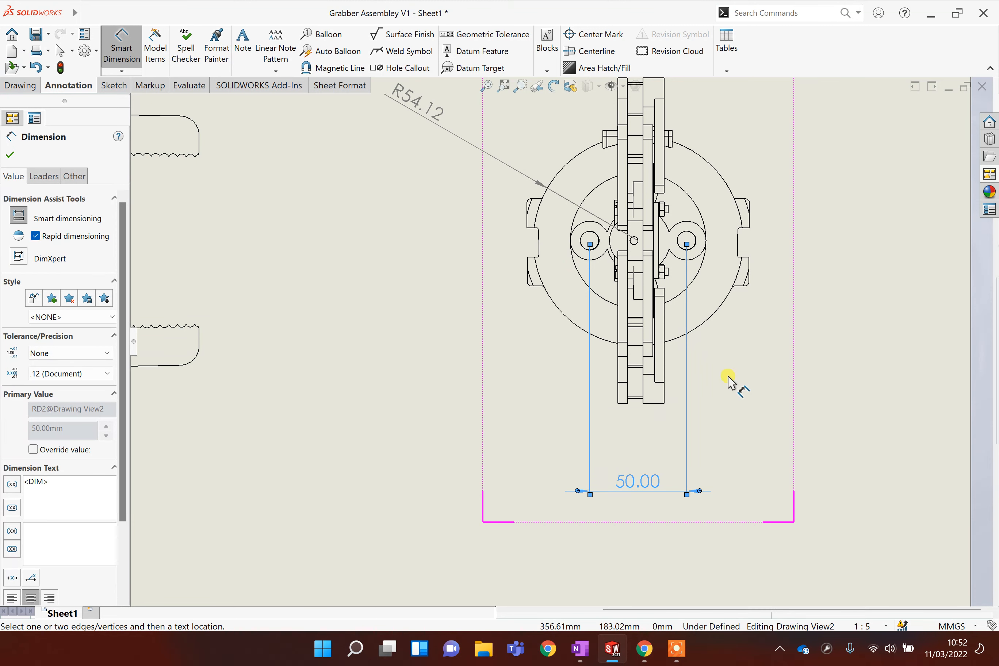
pyautogui.scroll(3, 724, 379)
pyautogui.scroll(2, 719, 380)
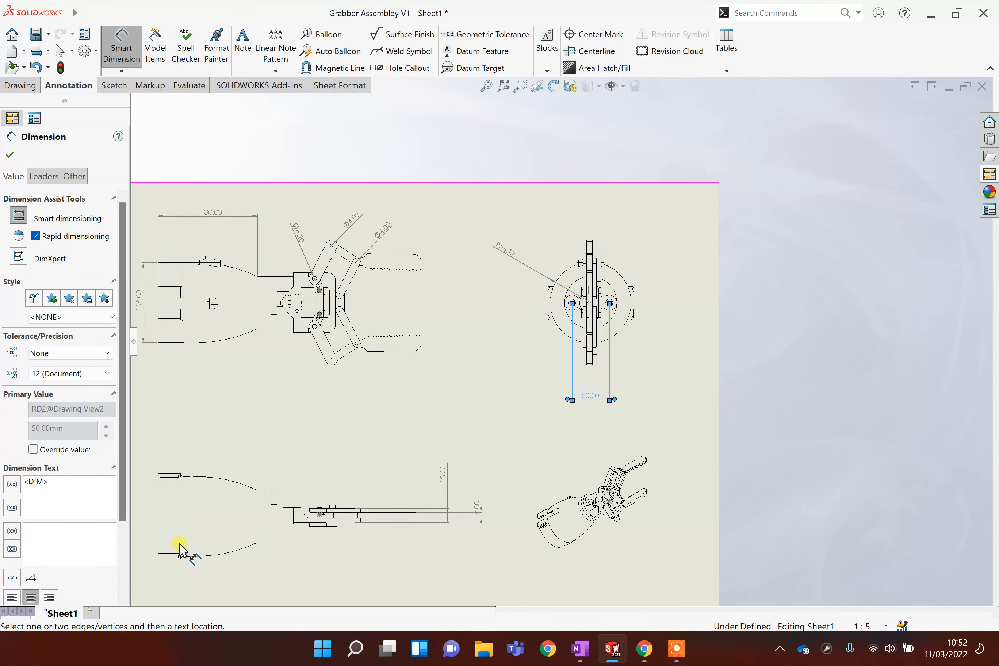
pyautogui.scroll(1, 184, 533)
pyautogui.scroll(-1, 278, 482)
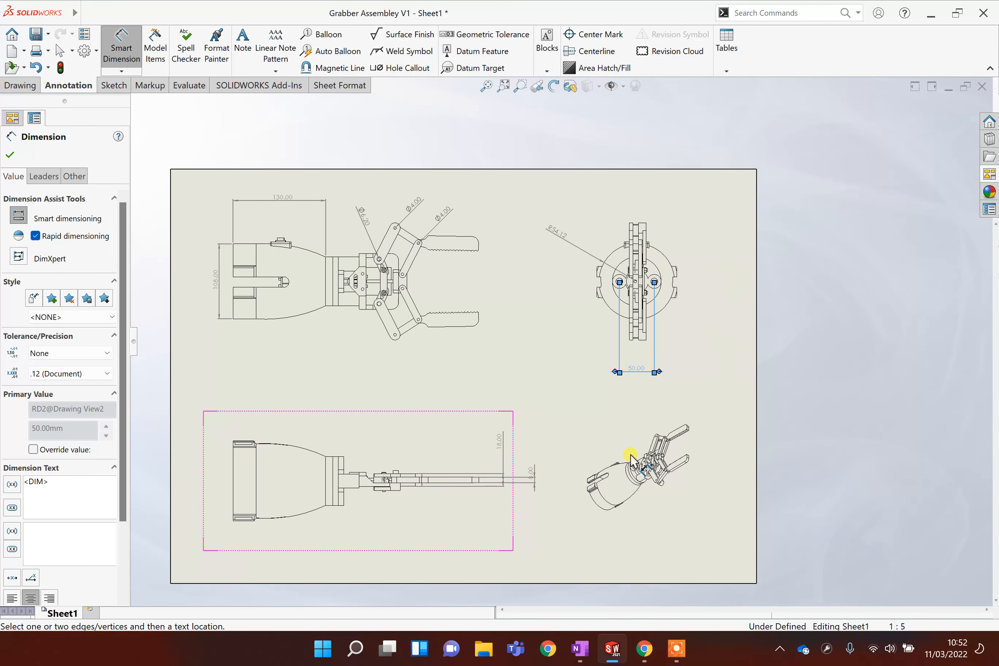
pyautogui.click(719, 383)
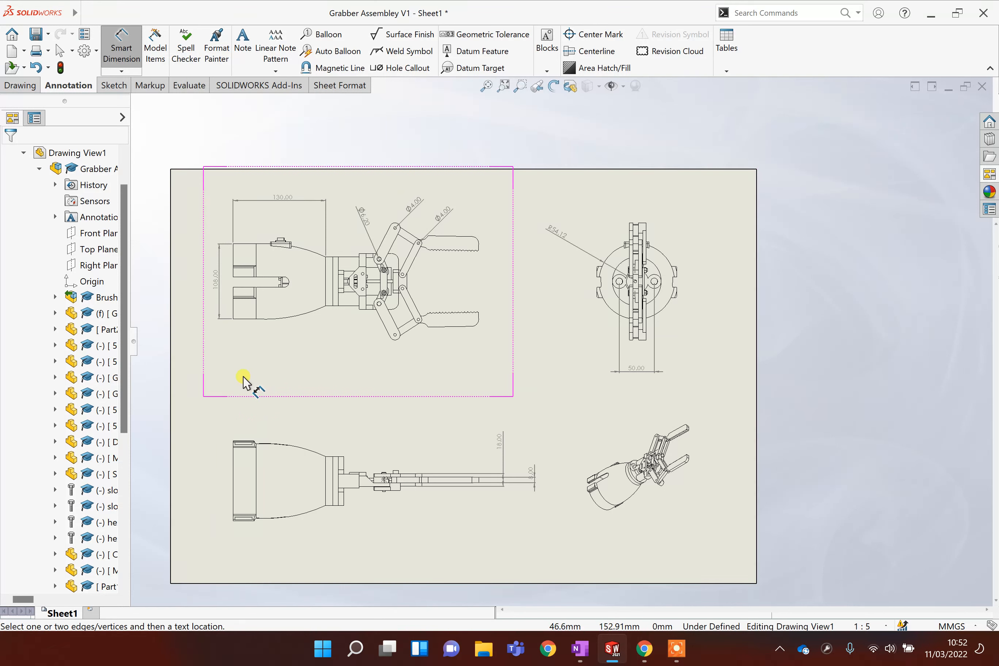
# Place a note with a left-attached leader pointing to the sleeve body in the Front view, with its text below the sleeve
pyautogui.scroll(2, 248, 371)
pyautogui.scroll(-2, 257, 356)
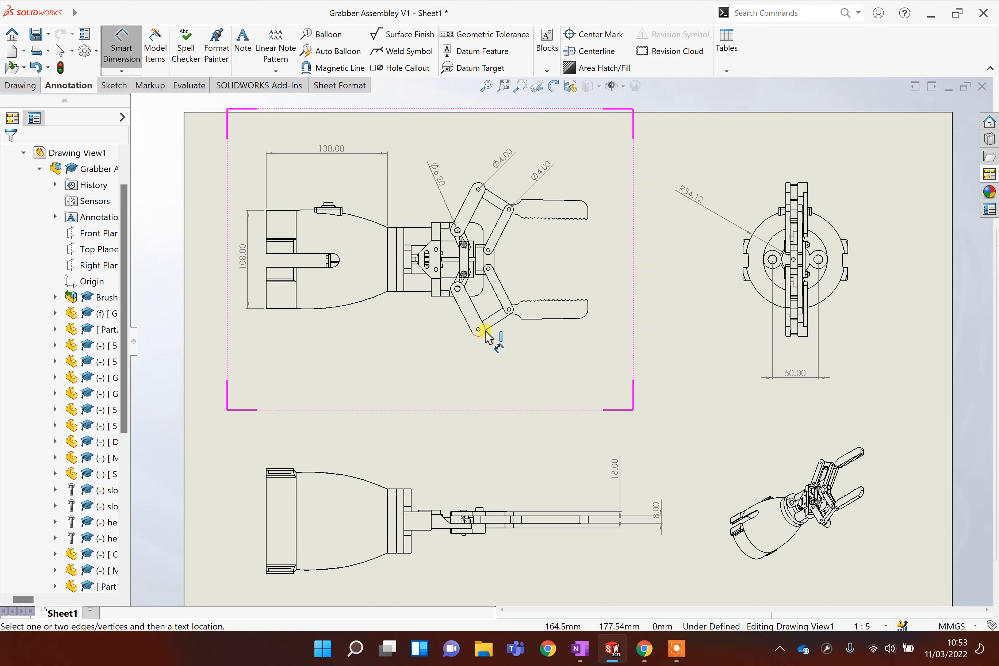
pyautogui.click(310, 115)
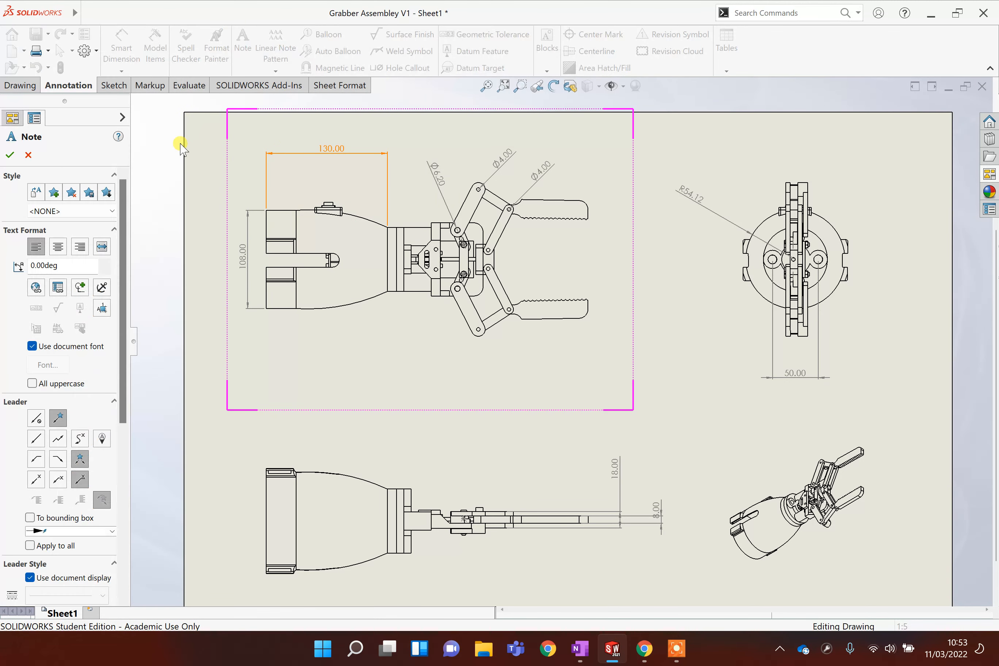
pyautogui.click(177, 177)
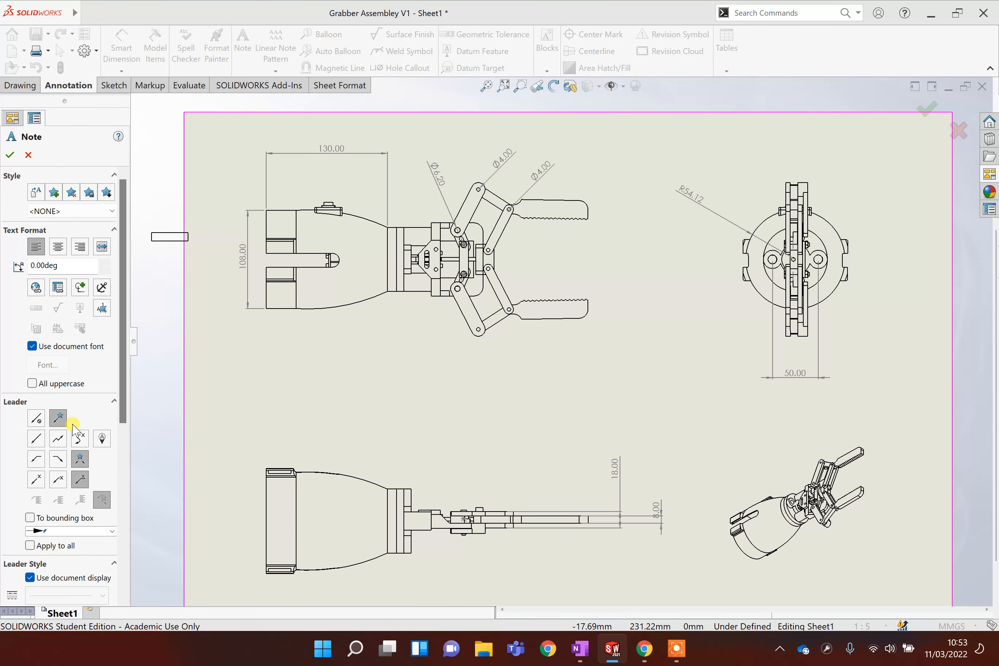
pyautogui.click(36, 460)
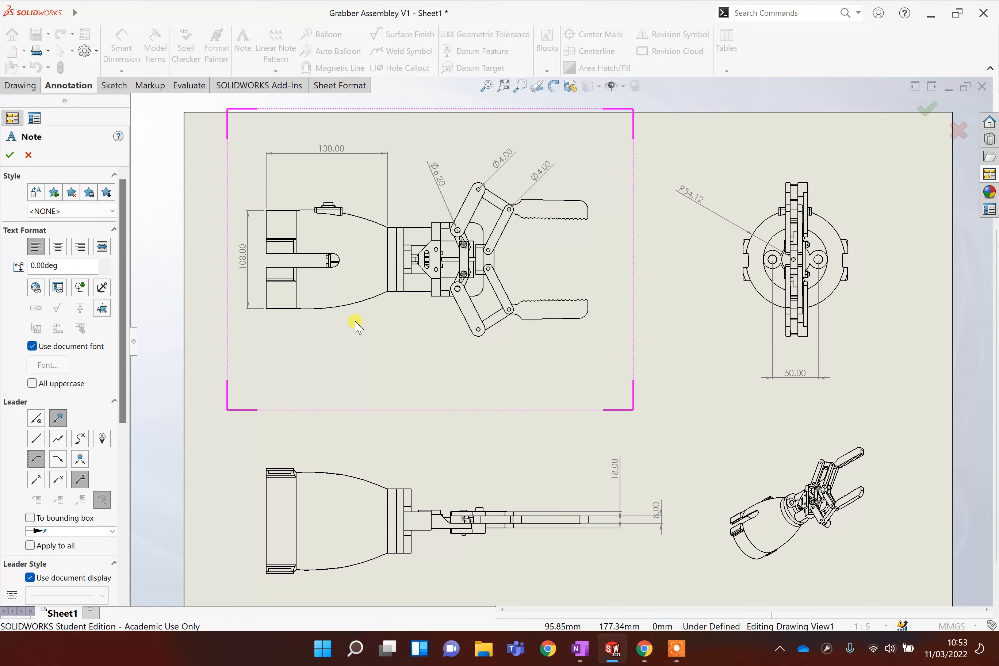
pyautogui.click(341, 296)
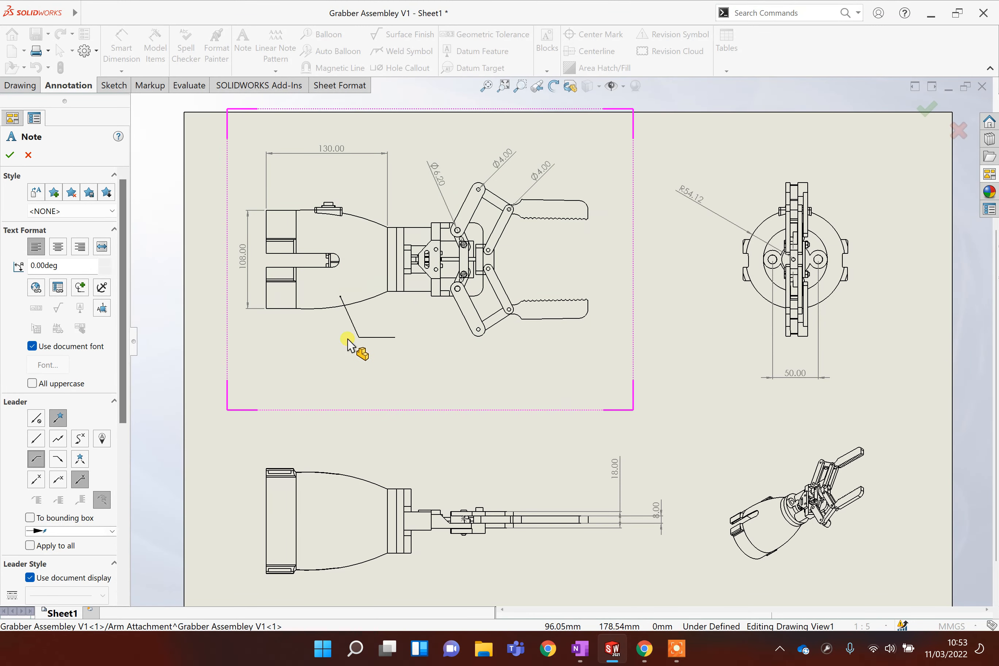
pyautogui.click(381, 341)
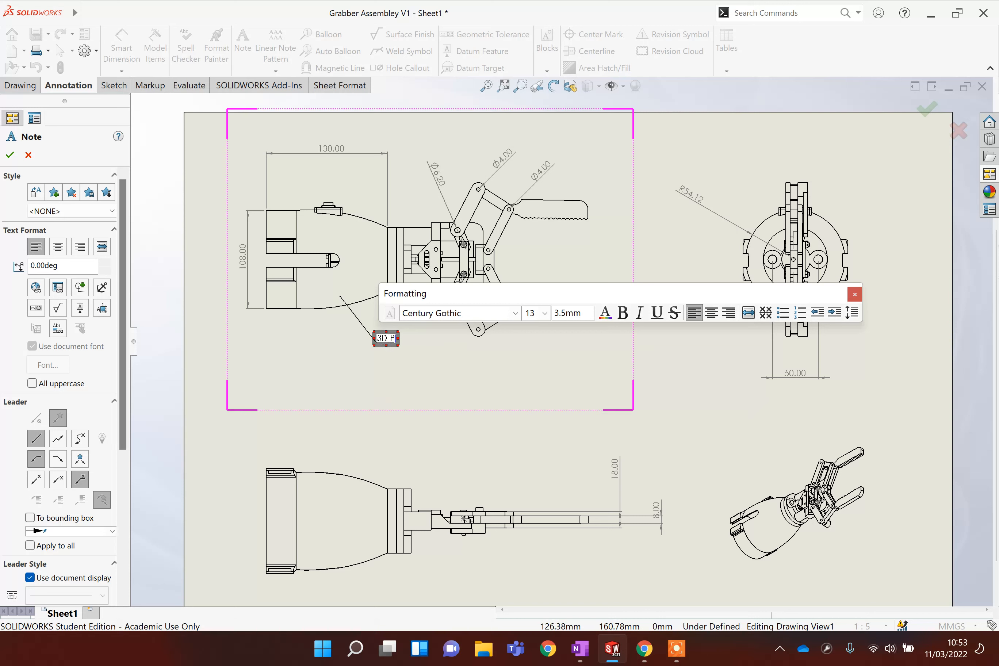
# Enter "3D Printed" and "PLA 0.2mm Layer Height" on two lines as the sleeve note's text and finish editing it
pyautogui.write('3D Printed')
pyautogui.press('Return')
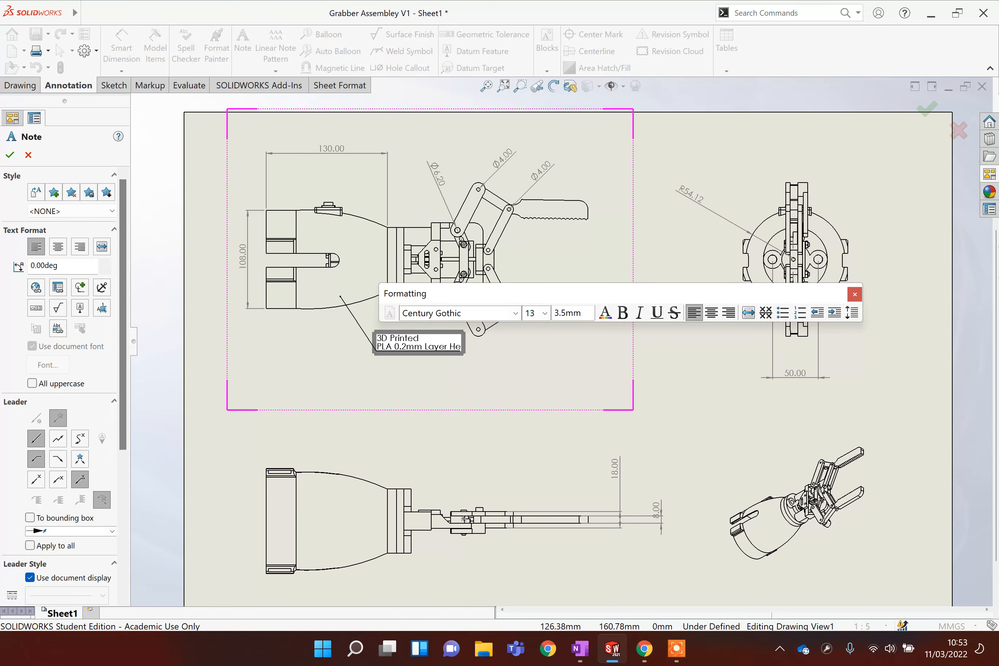
pyautogui.click(451, 452)
pyautogui.click(854, 294)
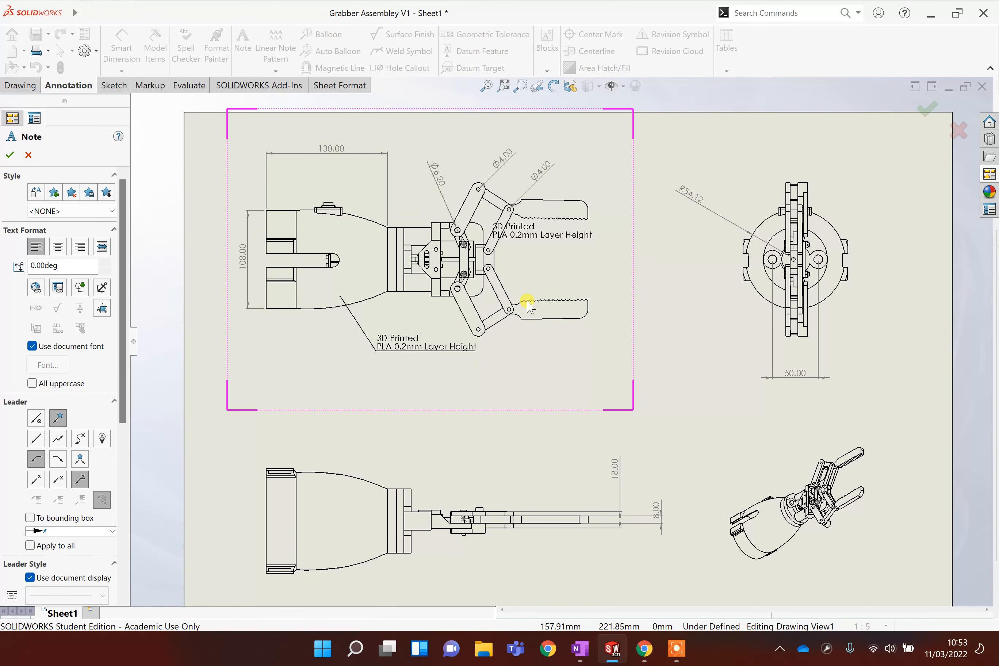
# Add a leader note reading "Laser cut - 8mm Perspex" that points to the lower gripper tip in the Front view
pyautogui.click(553, 307)
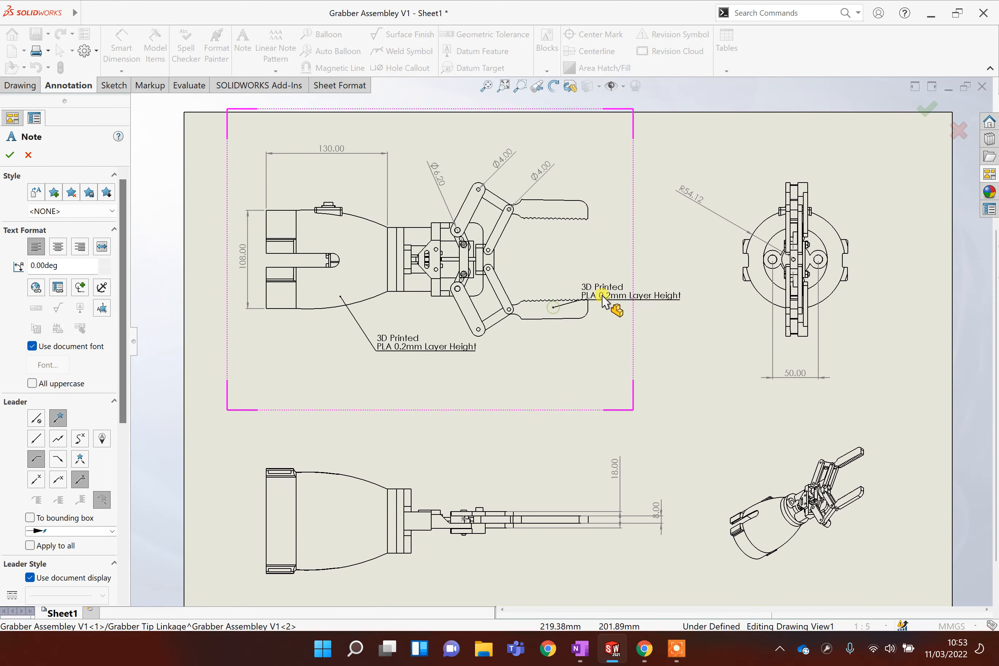
pyautogui.click(619, 362)
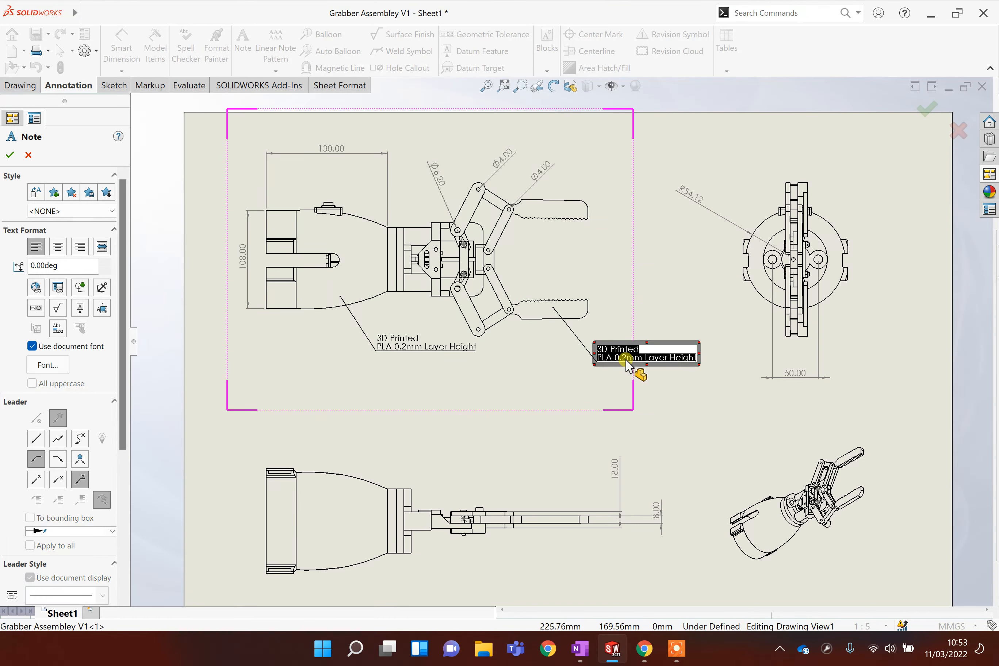
pyautogui.write('Laser cut - 8mm Perspex')
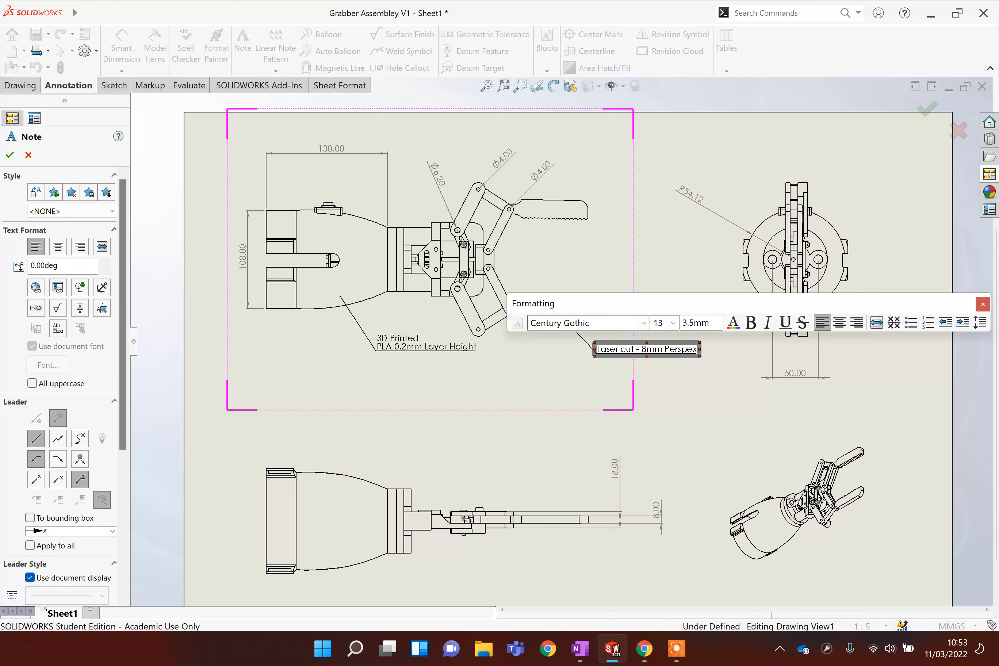
pyautogui.click(731, 467)
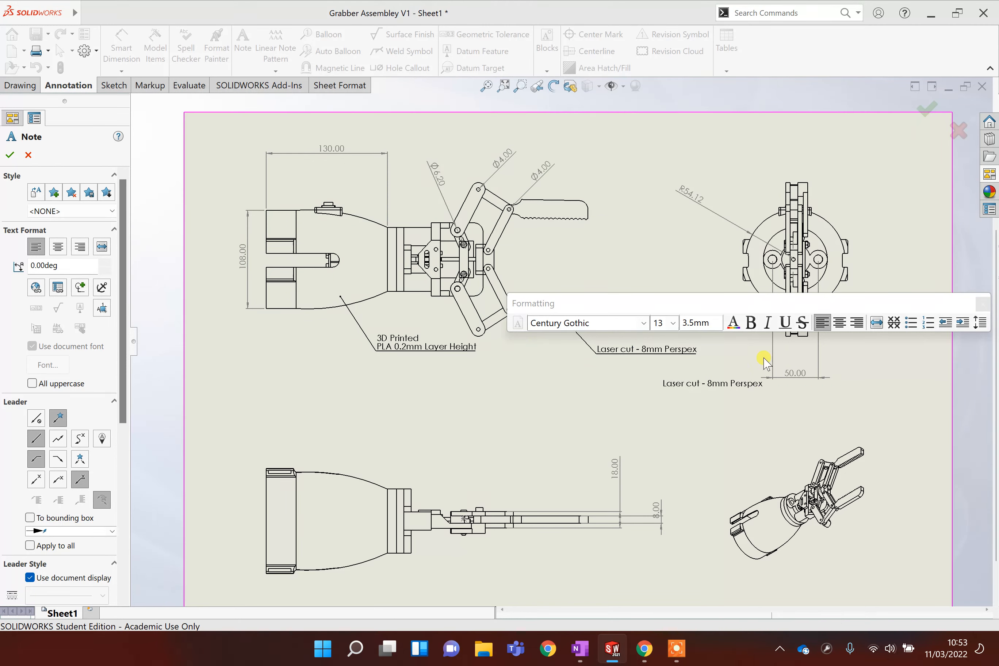
pyautogui.press('Escape')
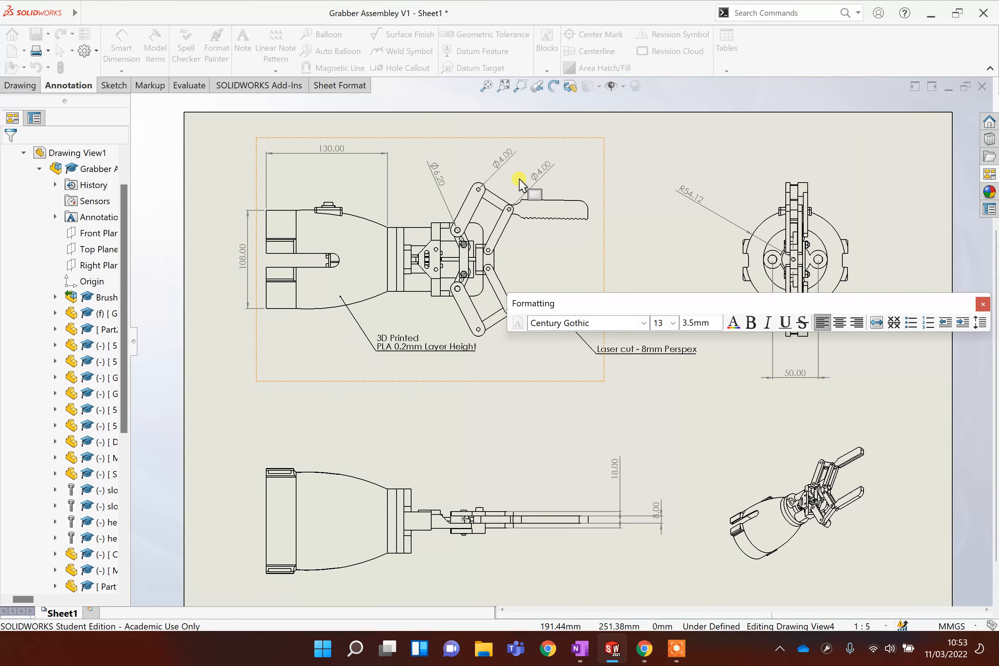
# Add a left-attached leader note reading "M4 Bolt with Nyloc Nut" that points to the upper gripper tip's pivot hole in the Front view
pyautogui.scroll(-2, 482, 191)
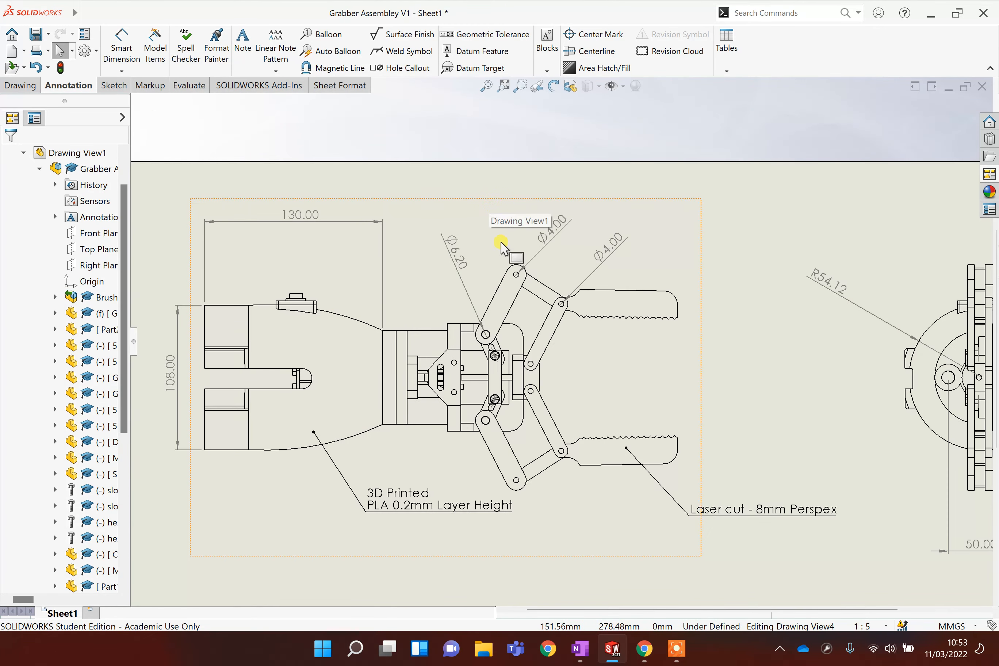
pyautogui.scroll(3, 559, 335)
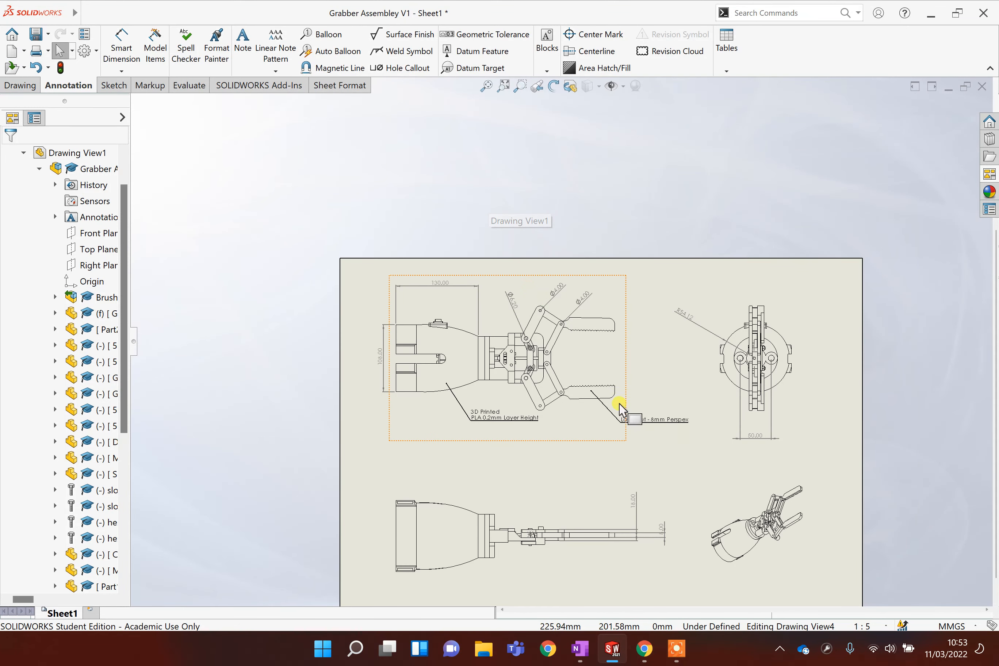
pyautogui.click(243, 42)
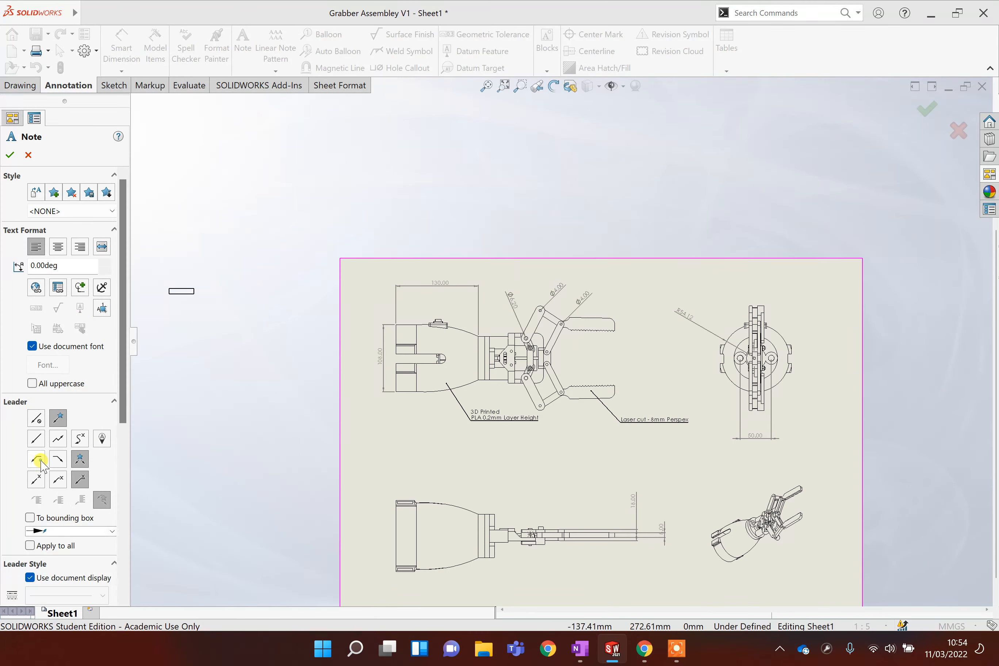
pyautogui.click(38, 459)
pyautogui.click(563, 325)
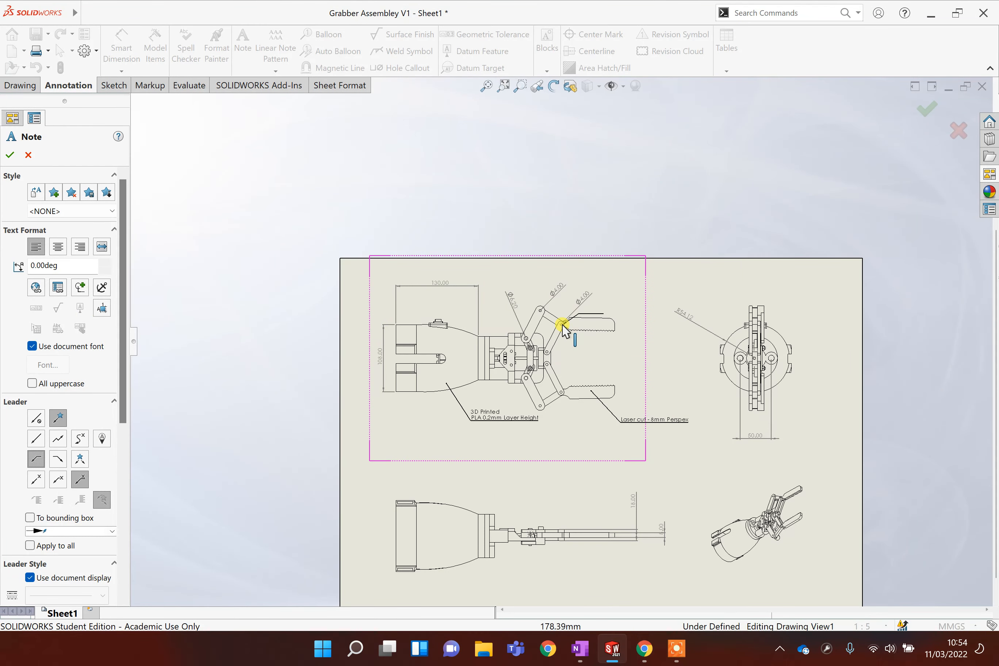
pyautogui.click(595, 366)
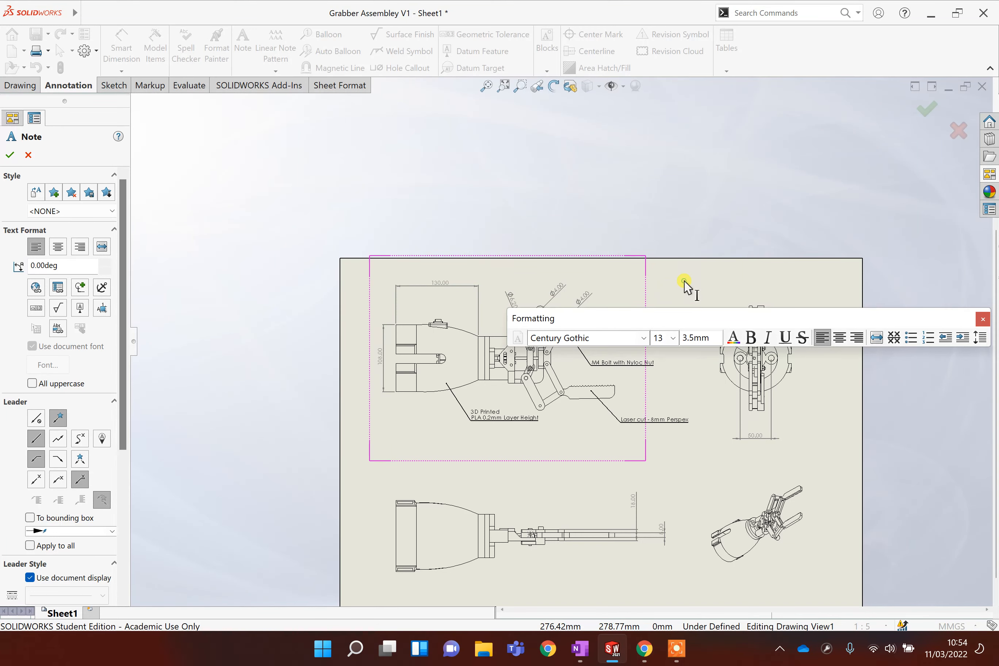
pyautogui.click(685, 447)
pyautogui.scroll(-2, 685, 447)
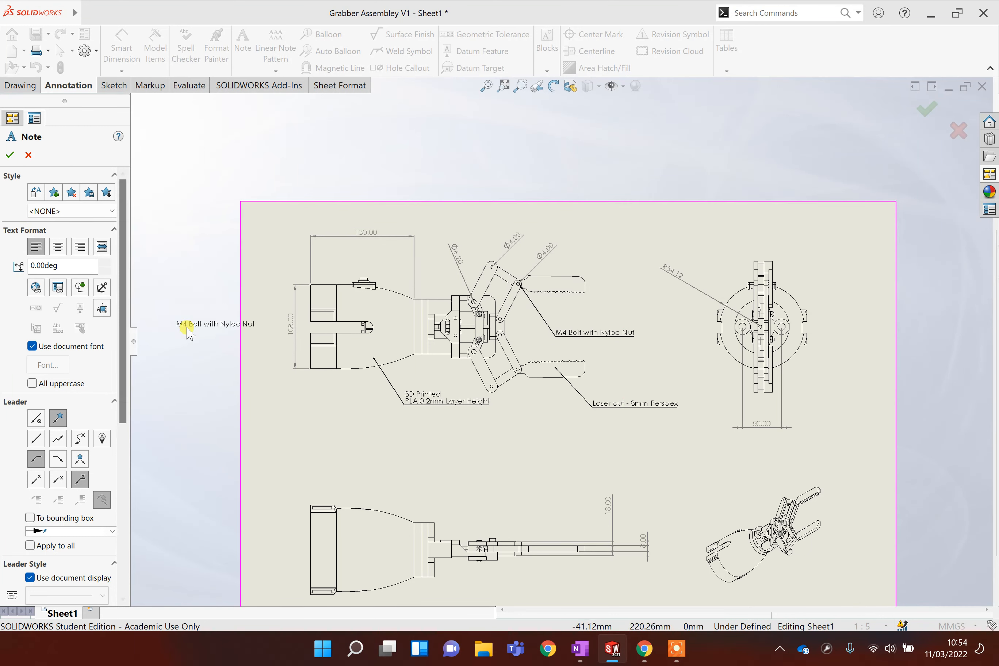
pyautogui.click(537, 366)
pyautogui.click(558, 350)
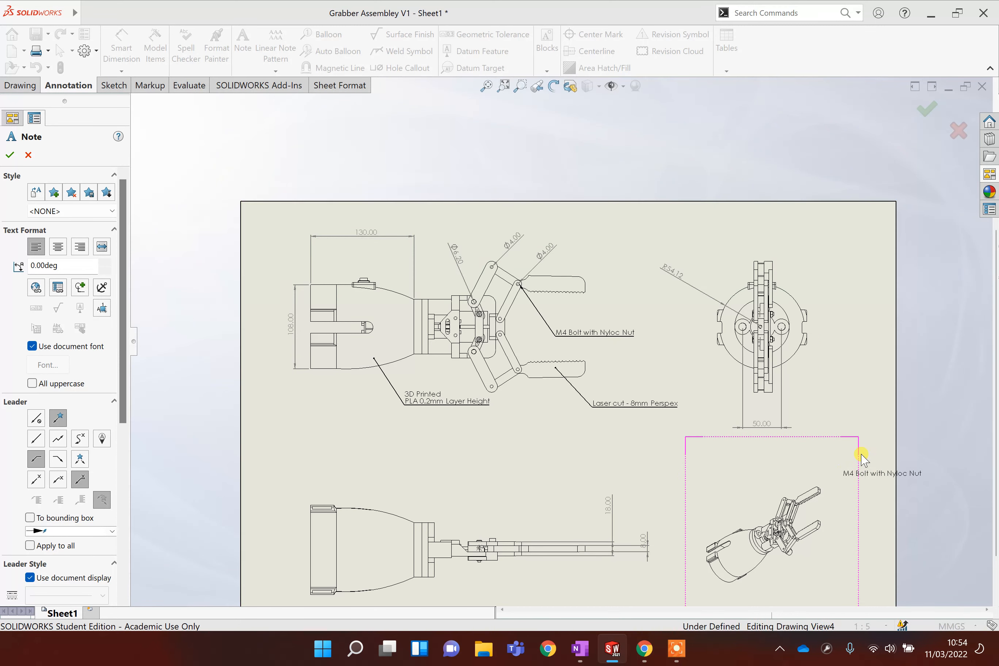
pyautogui.click(9, 157)
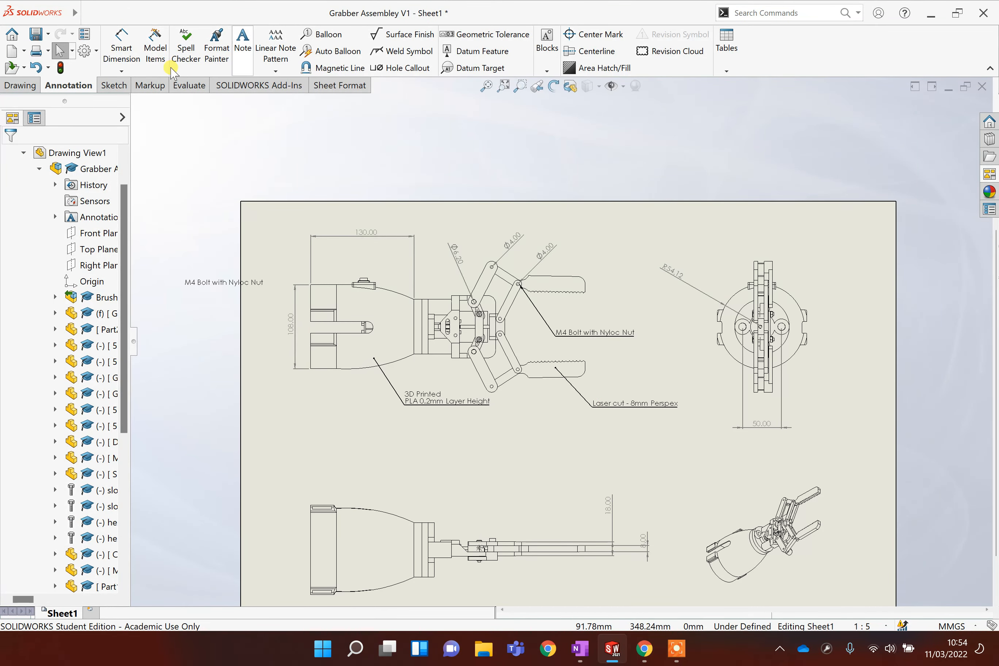
# Add a title note without a leader reading "Grabber Claw Prosthetic - Assembley Drawing V1.1" near the sheet's upper edge
pyautogui.click(242, 69)
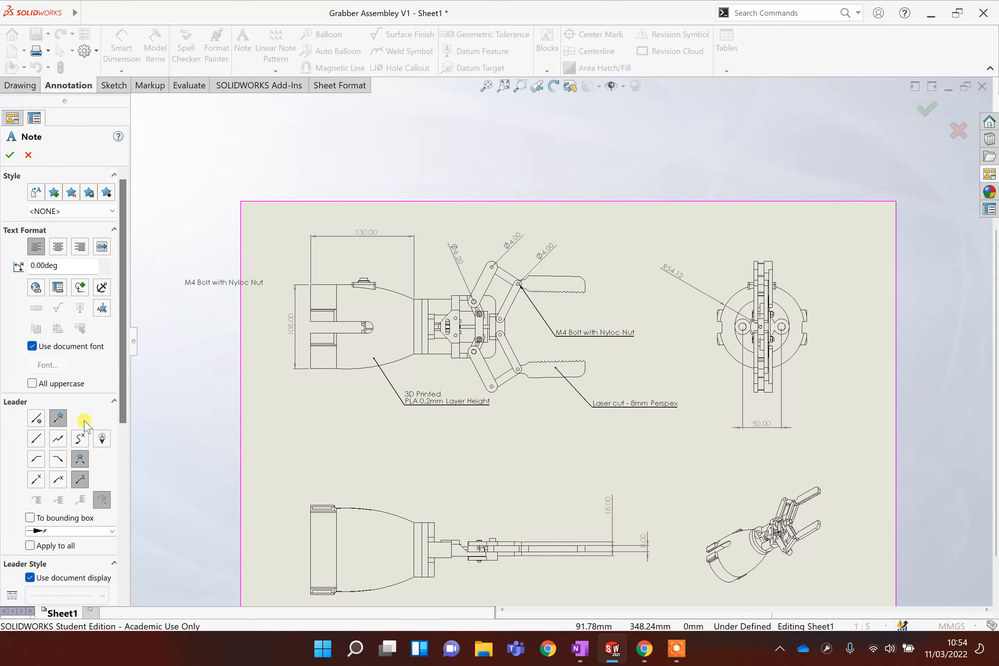
pyautogui.click(61, 421)
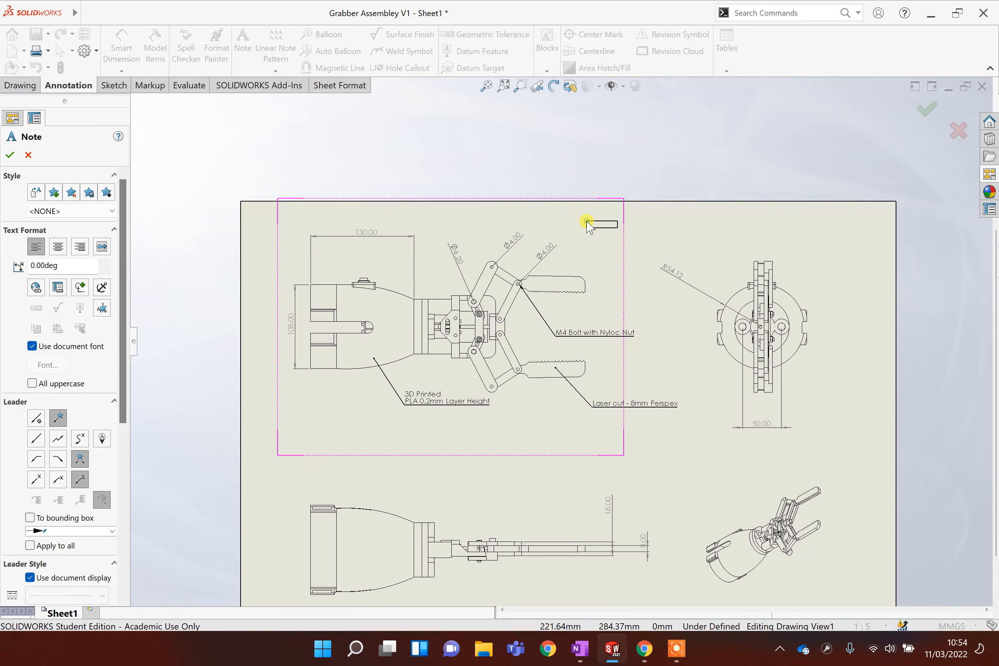
pyautogui.click(585, 221)
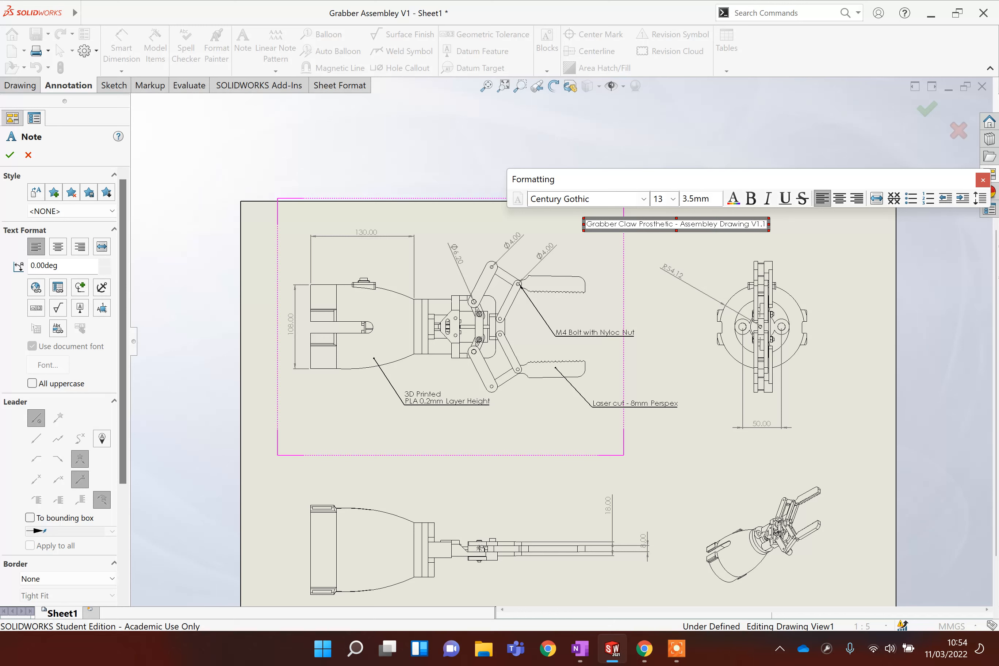
pyautogui.click(689, 226)
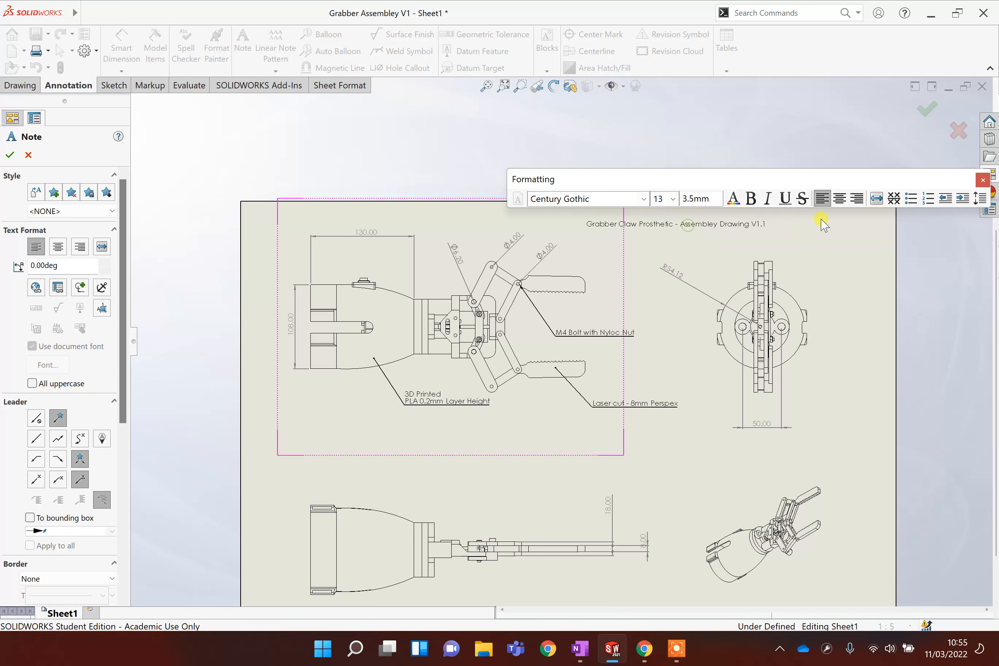
pyautogui.press('Escape')
pyautogui.press('Escape')
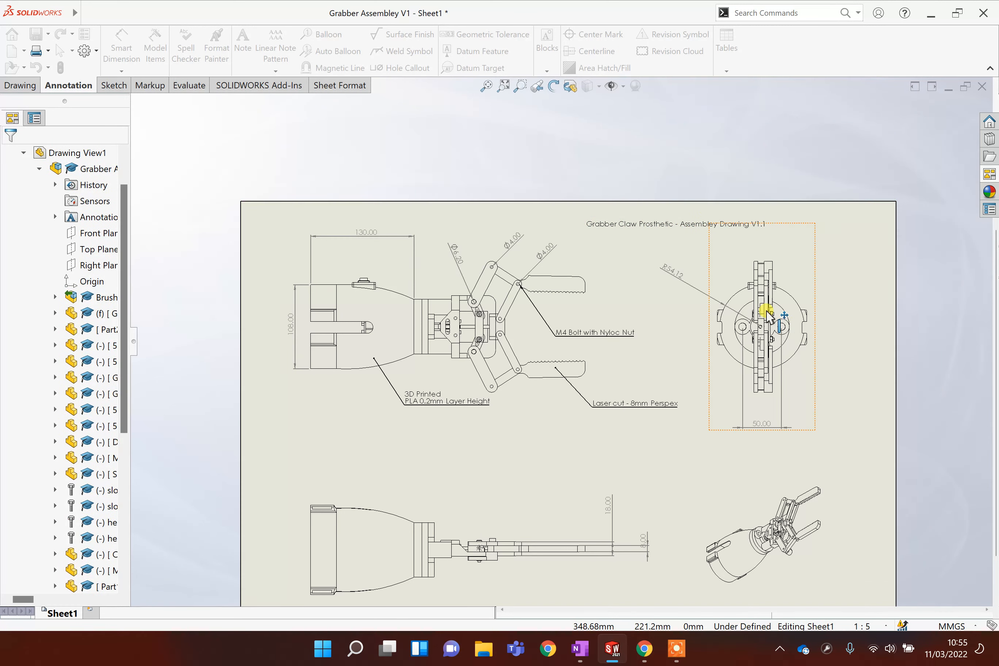
# Try Shaded With Edges and Shaded on the isometric view, and set its display style to Hidden Lines Visible
pyautogui.scroll(-1, 796, 472)
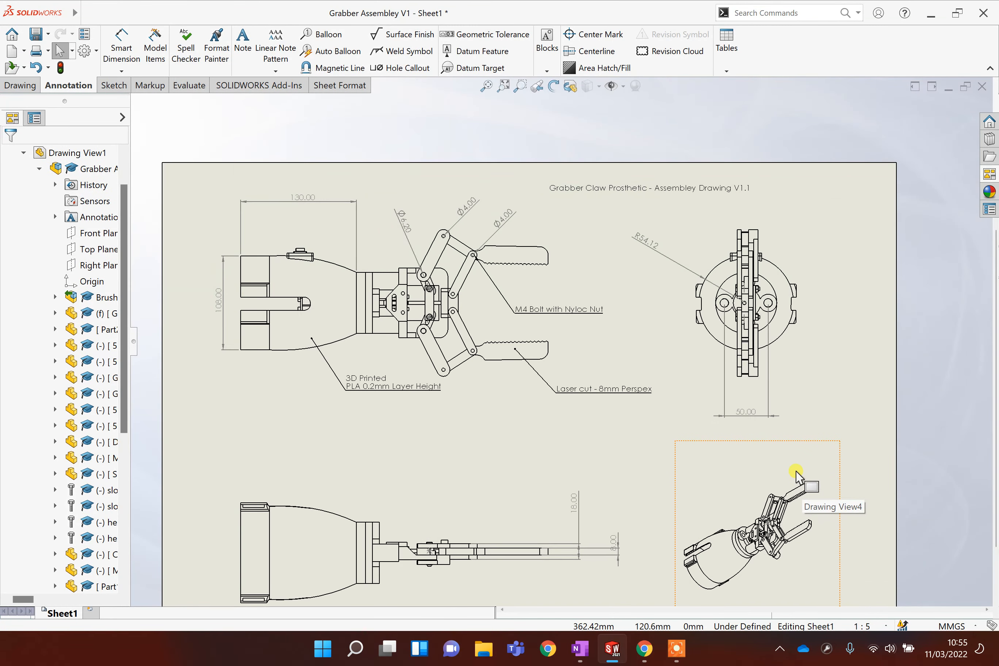
pyautogui.scroll(1, 793, 476)
pyautogui.scroll(3, 622, 550)
pyautogui.scroll(-2, 630, 511)
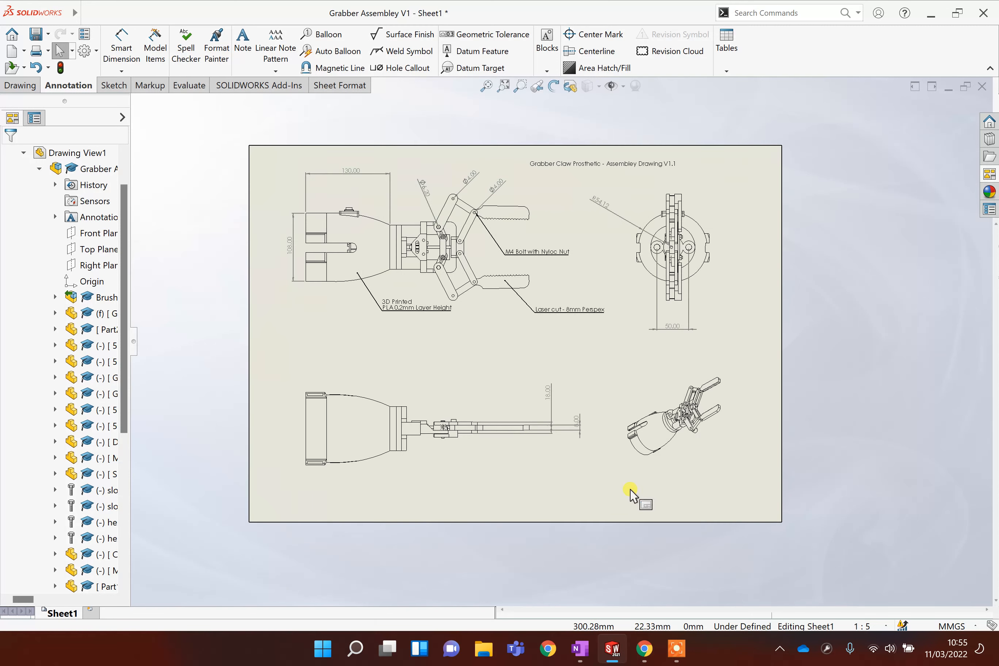
pyautogui.scroll(-1, 527, 369)
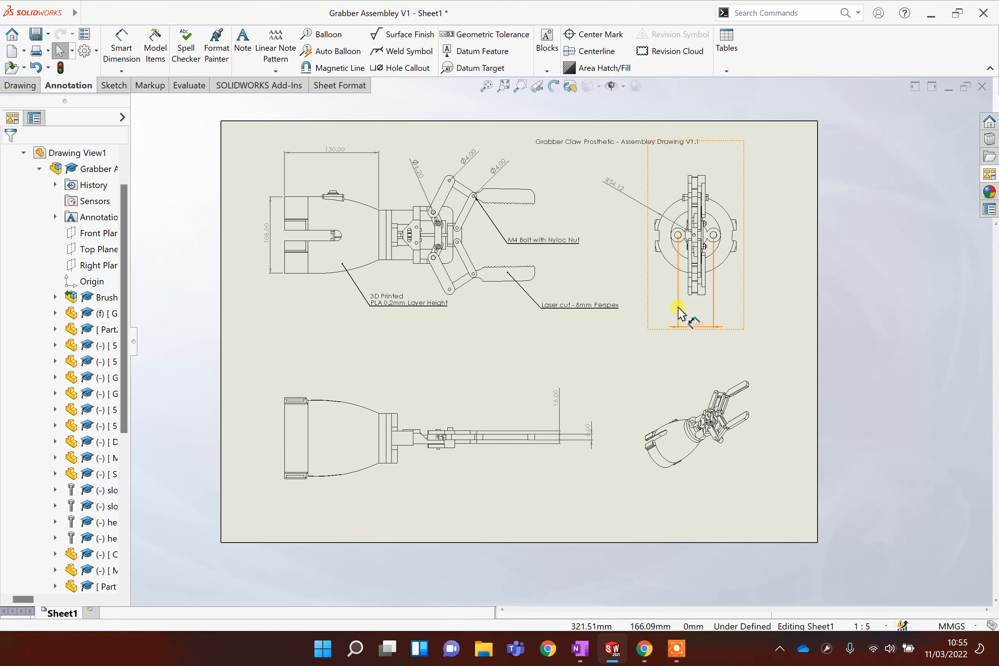
pyautogui.click(770, 355)
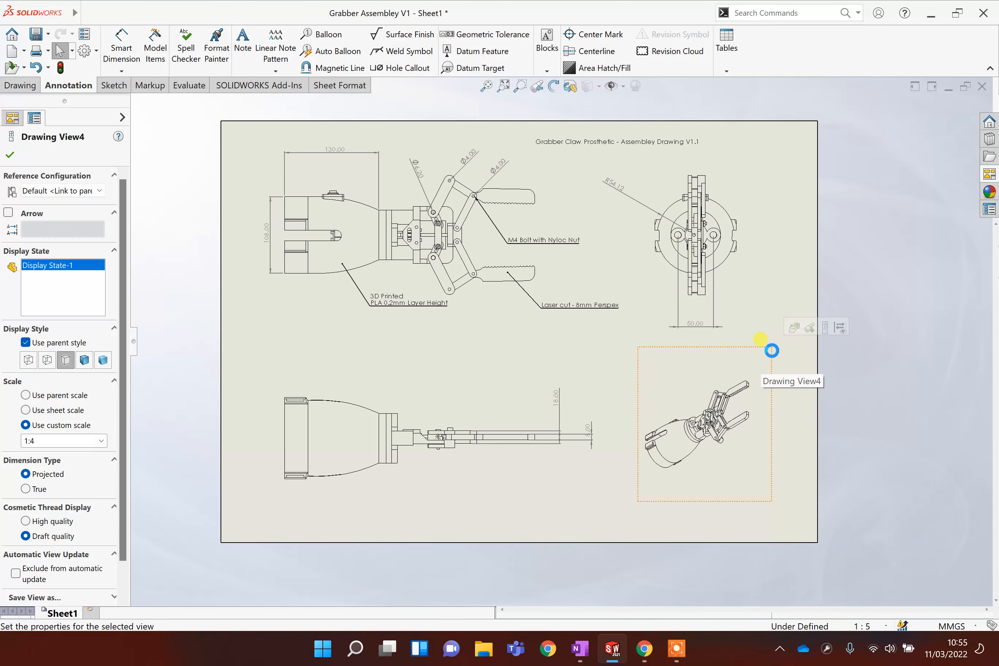
pyautogui.click(88, 364)
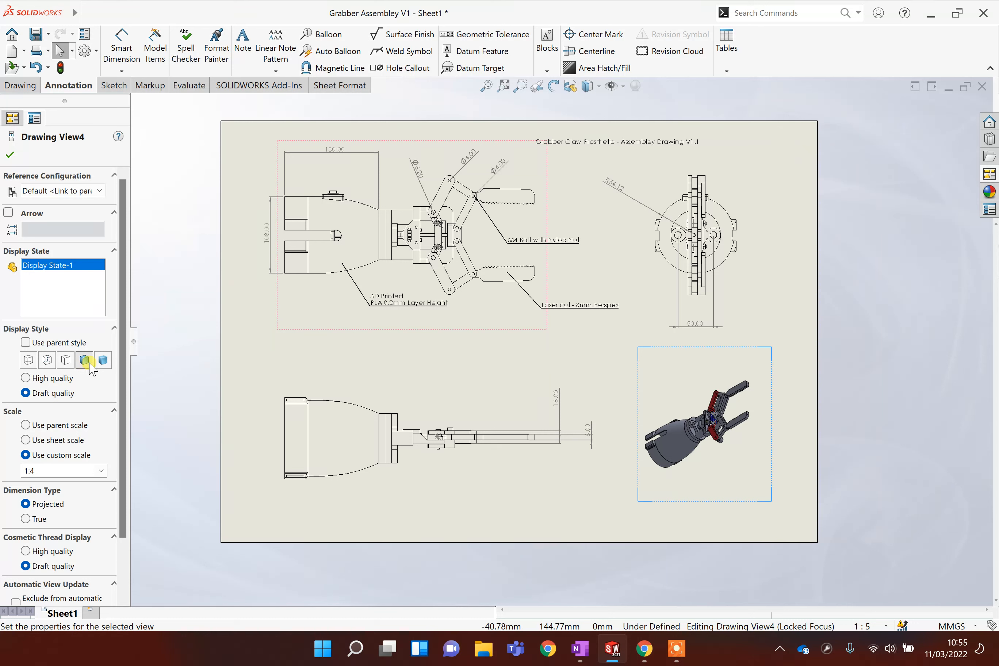
pyautogui.click(107, 363)
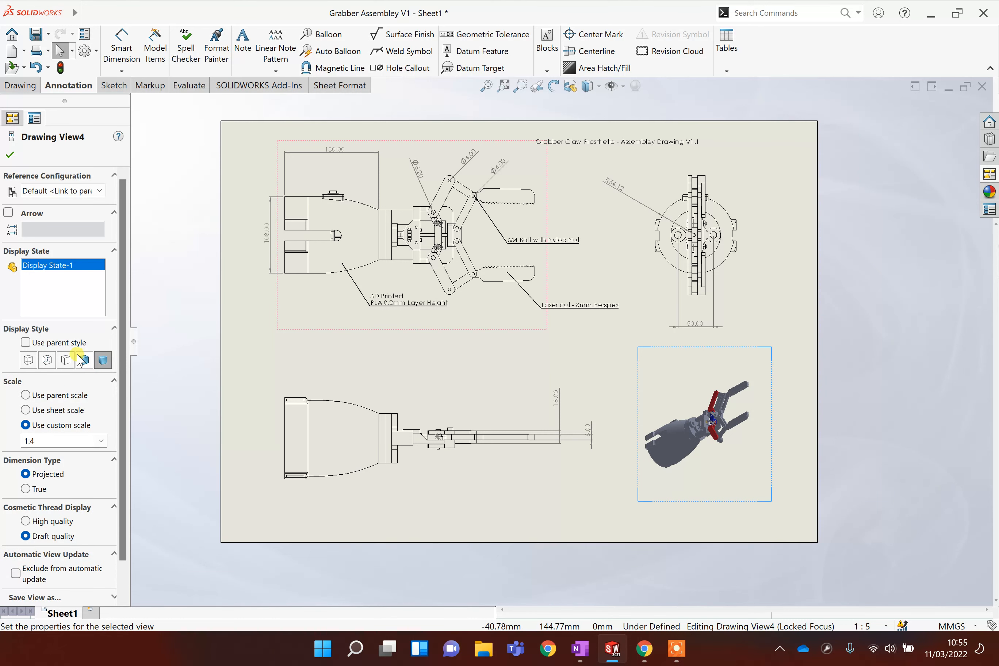
pyautogui.click(47, 360)
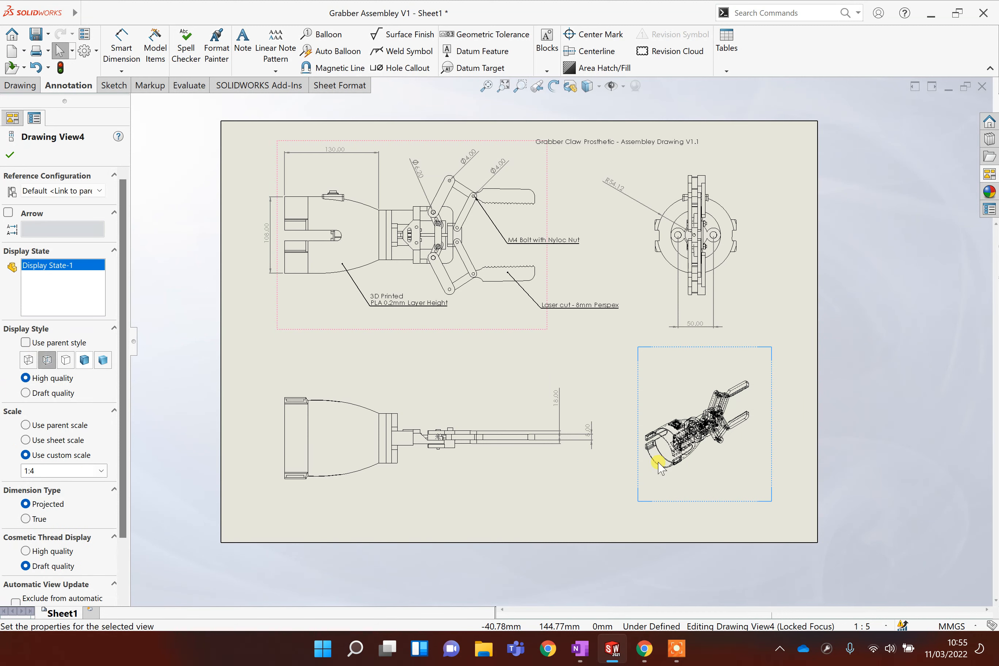
# Examine the internal parts of the isometric view up close and accept the view's properties
pyautogui.scroll(-1, 724, 438)
pyautogui.scroll(3, 723, 440)
pyautogui.scroll(-2, 696, 417)
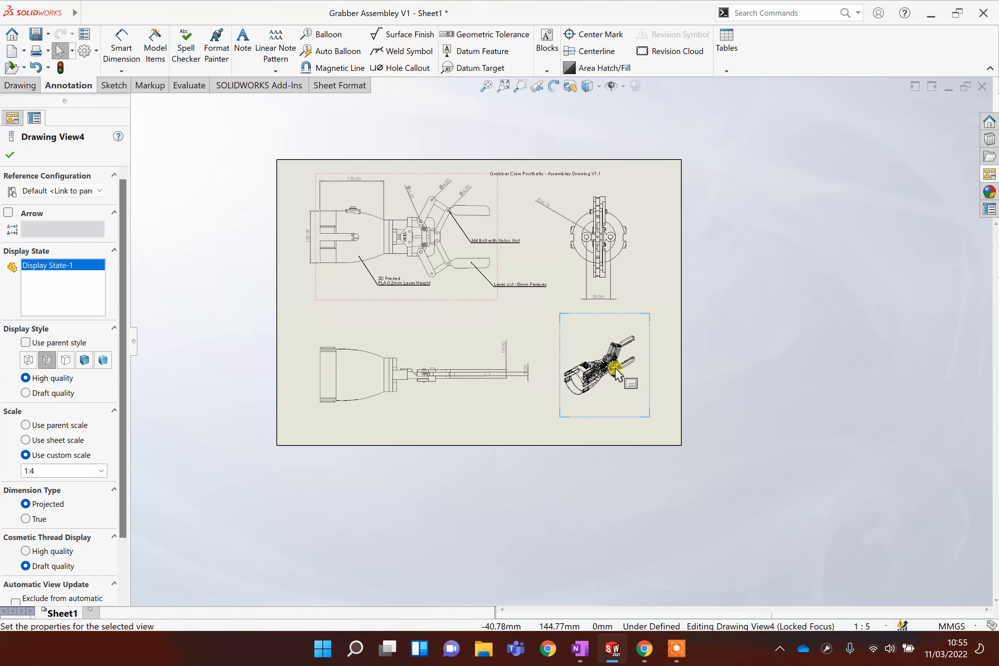
pyautogui.scroll(-3, 570, 339)
pyautogui.scroll(-3, 520, 364)
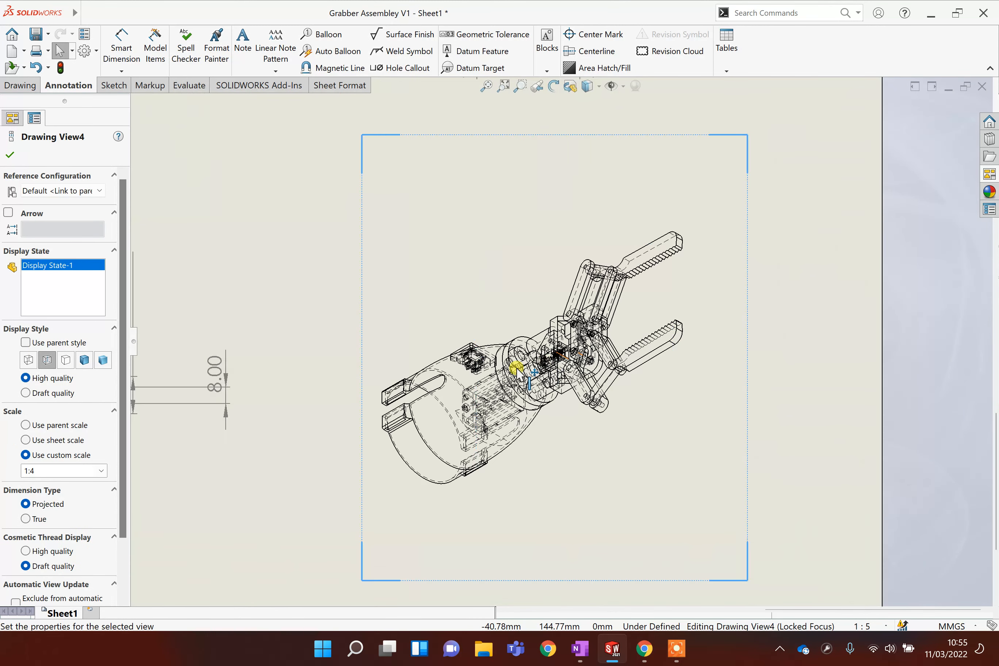
pyautogui.scroll(-4, 426, 426)
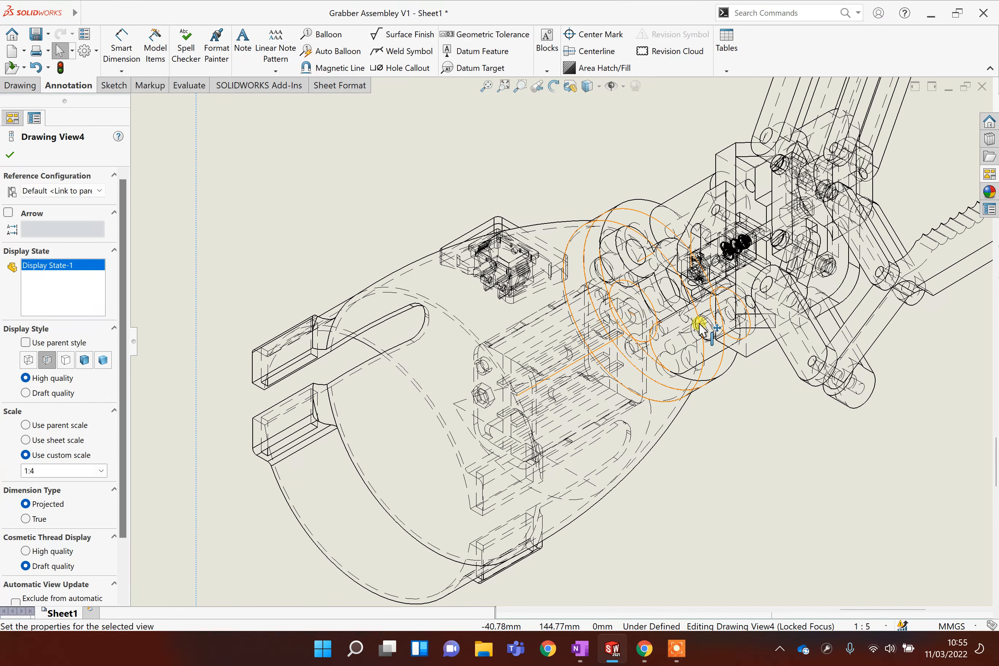
pyautogui.scroll(1, 696, 339)
pyautogui.scroll(5, 693, 338)
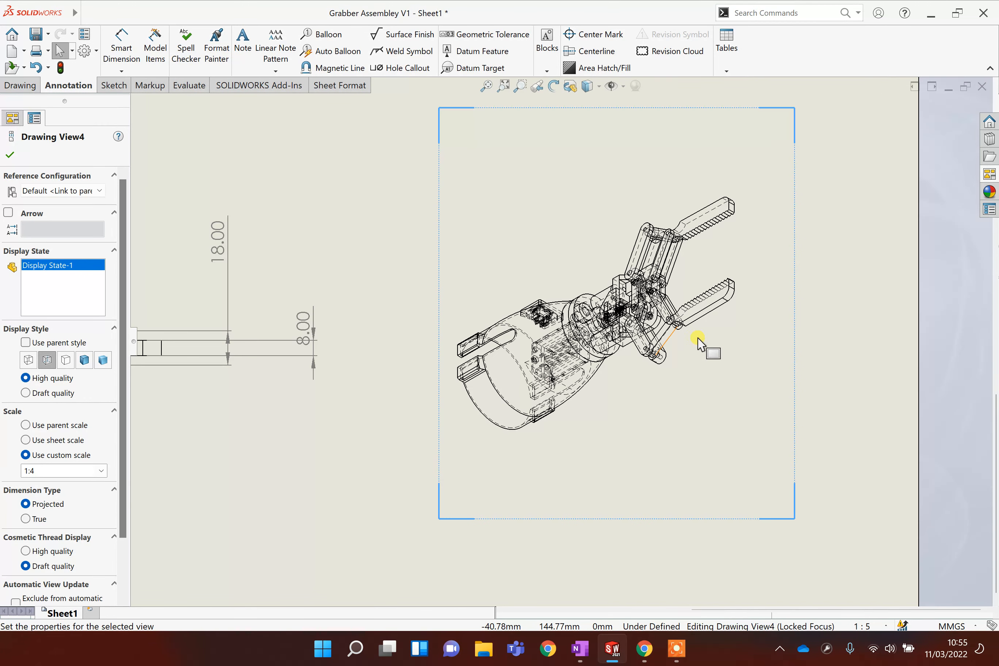
pyautogui.scroll(1, 460, 303)
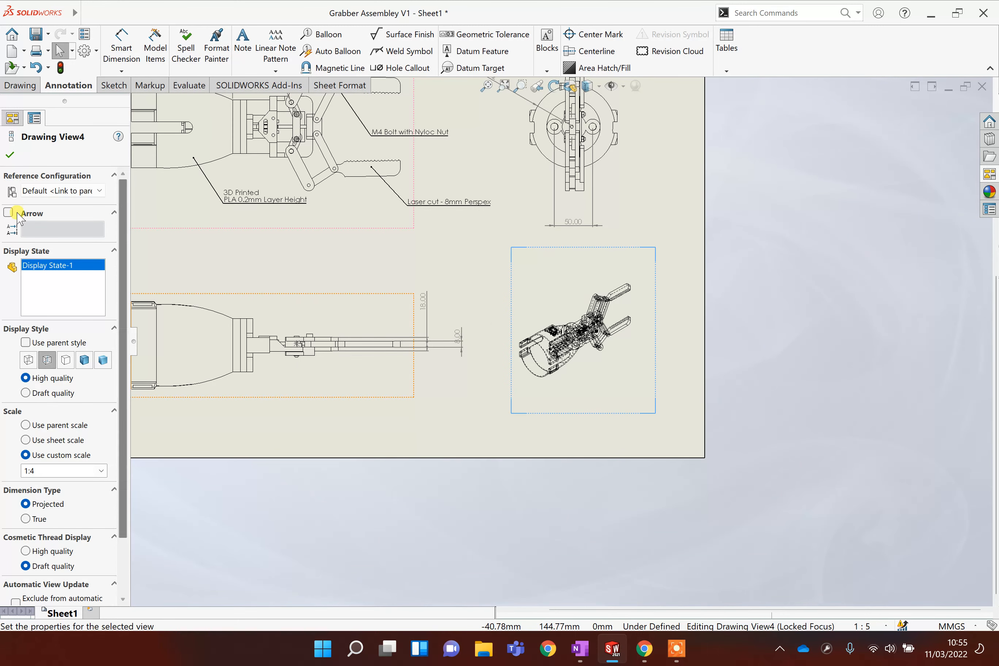
pyautogui.click(10, 155)
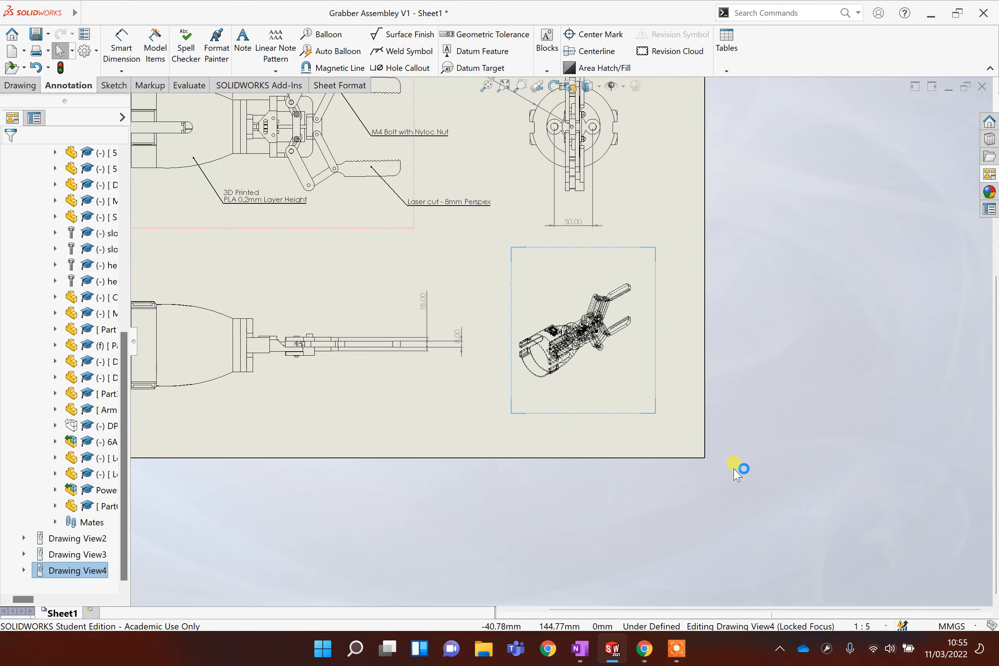
# Save the drawing as a JPEG named "Grabber Assembley V1" in the Documents folder
pyautogui.scroll(3, 773, 462)
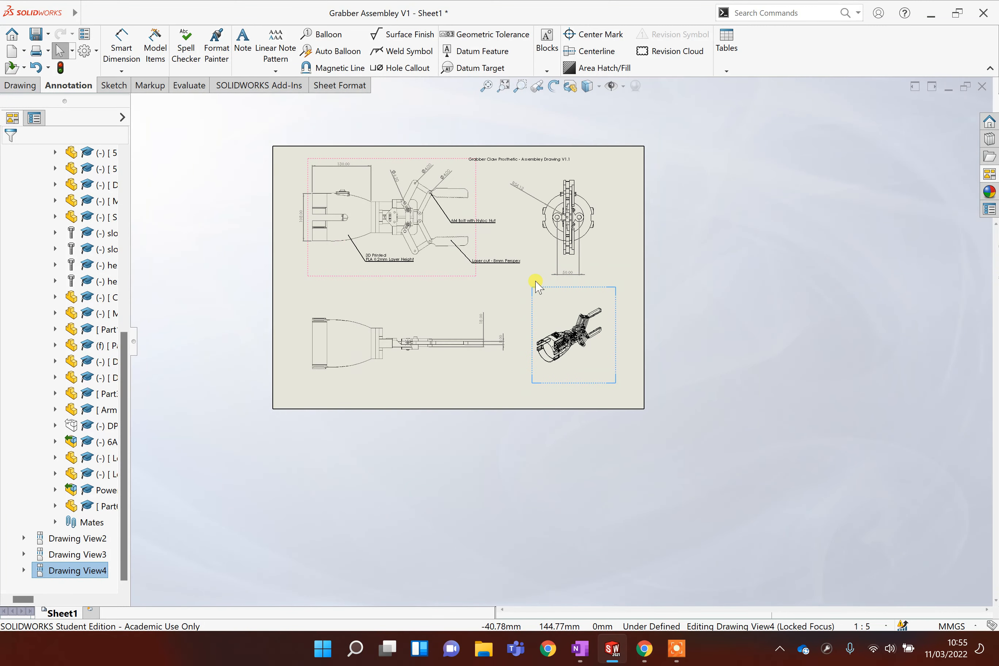
pyautogui.scroll(-1, 428, 205)
pyautogui.scroll(-1, 427, 207)
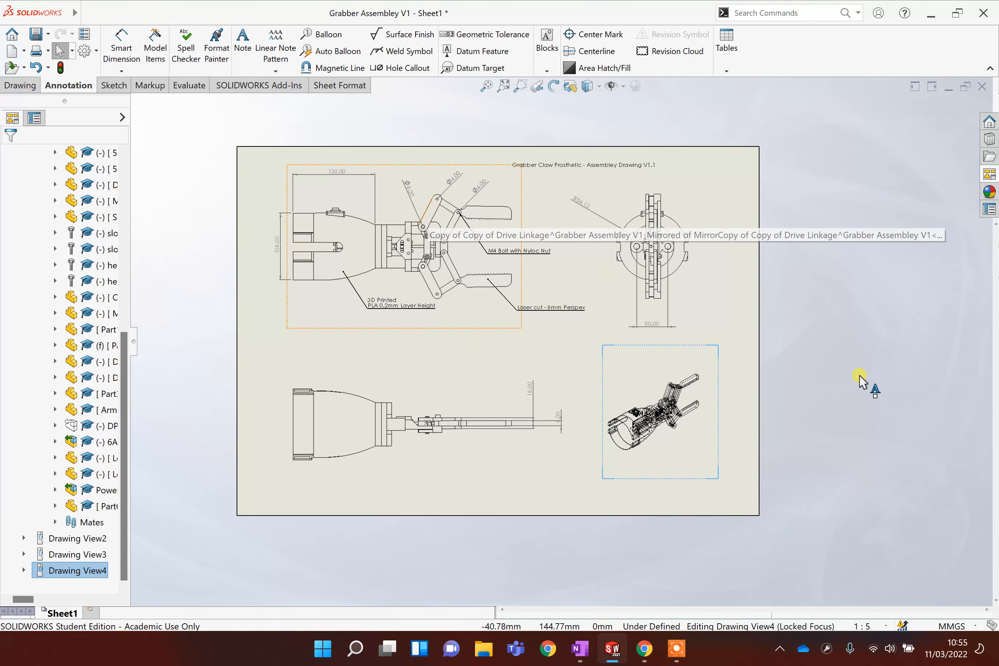
pyautogui.scroll(-1, 758, 416)
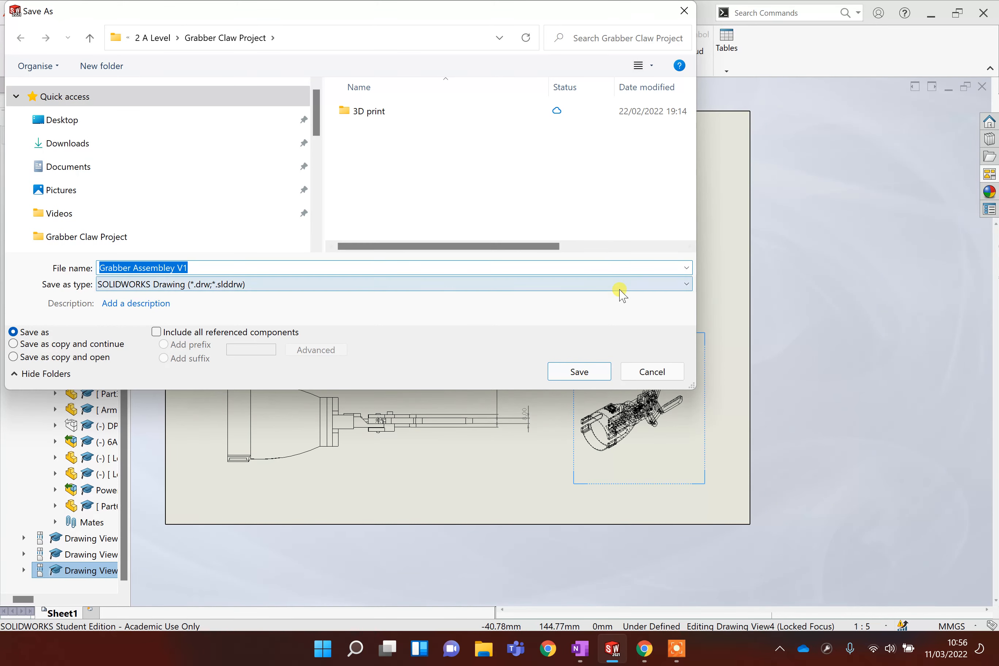
pyautogui.click(70, 174)
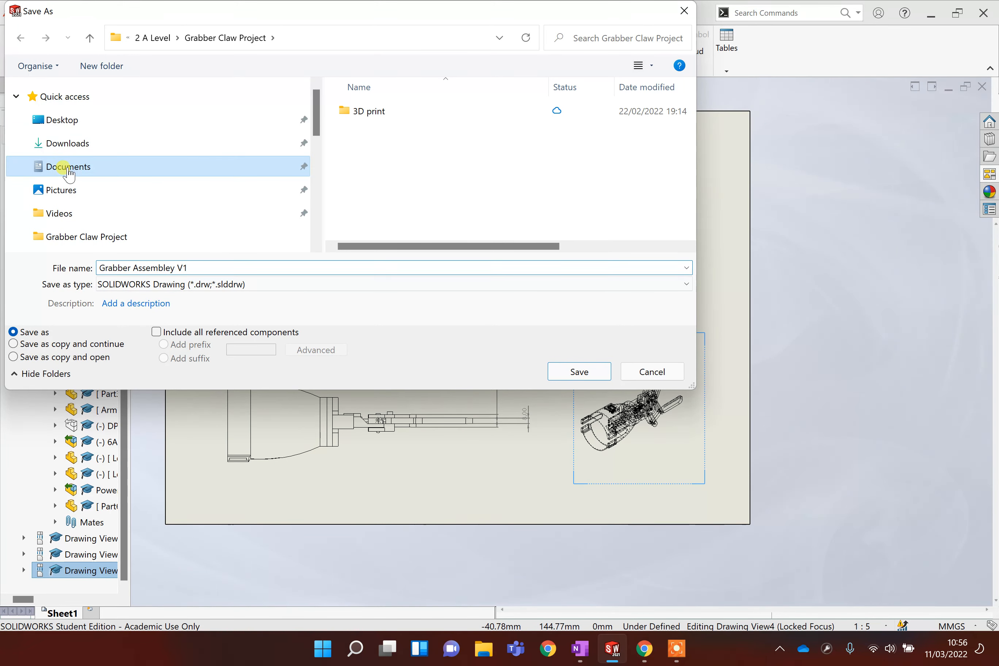
pyautogui.click(652, 287)
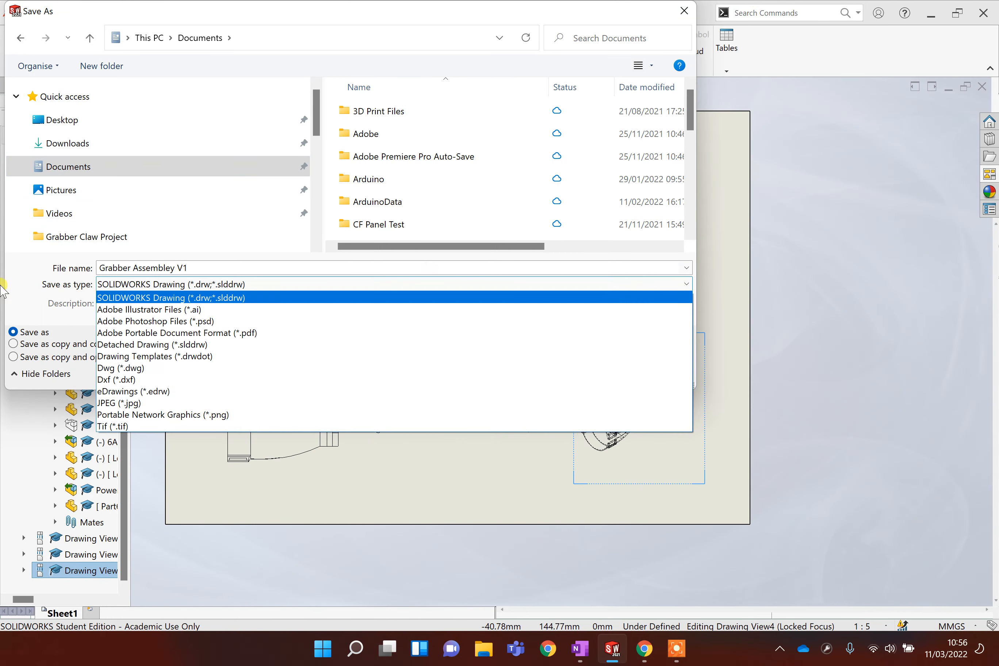
pyautogui.click(142, 404)
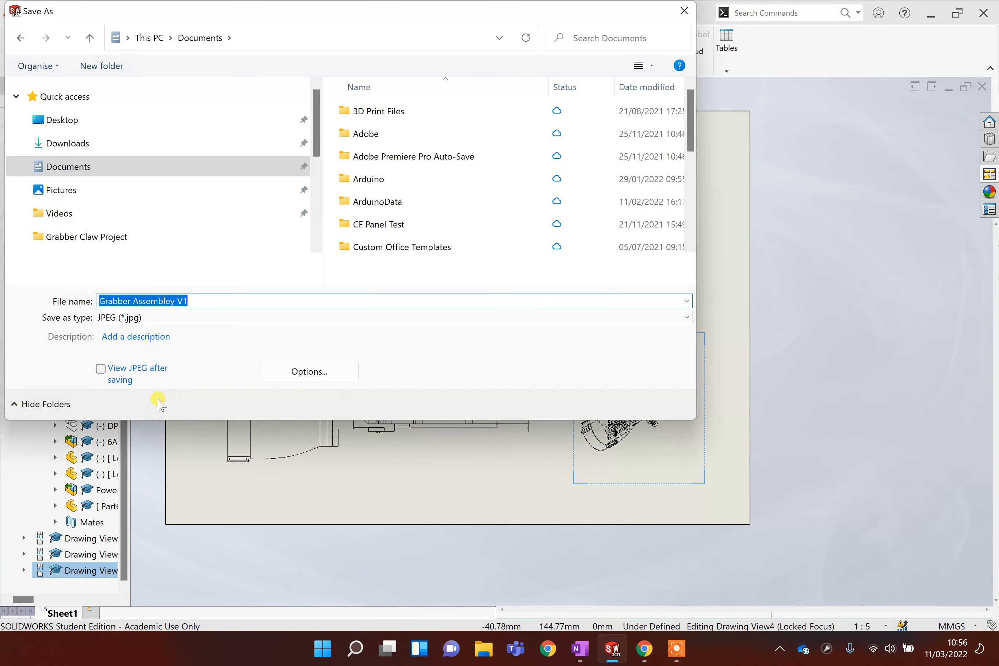
pyautogui.click(239, 300)
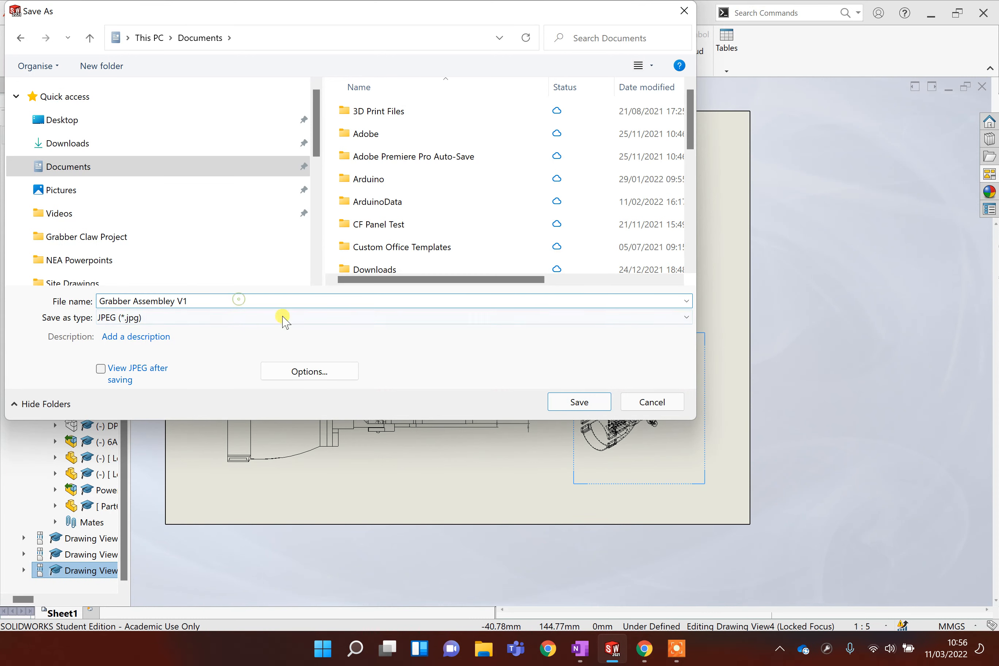
pyautogui.click(599, 408)
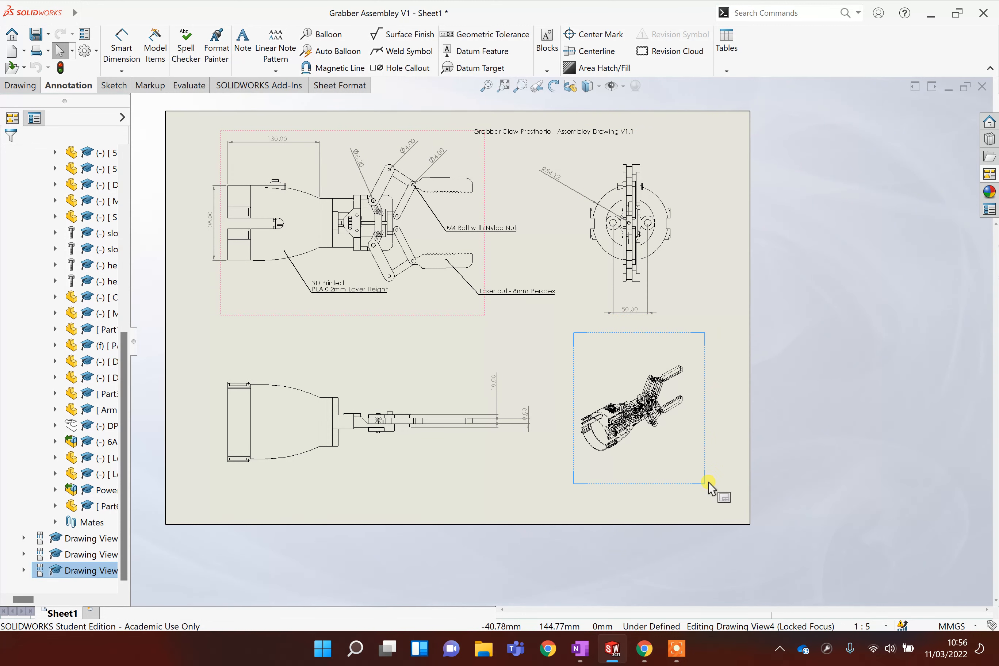
# Switch to PowerPoint and create a blank presentation
pyautogui.click(351, 657)
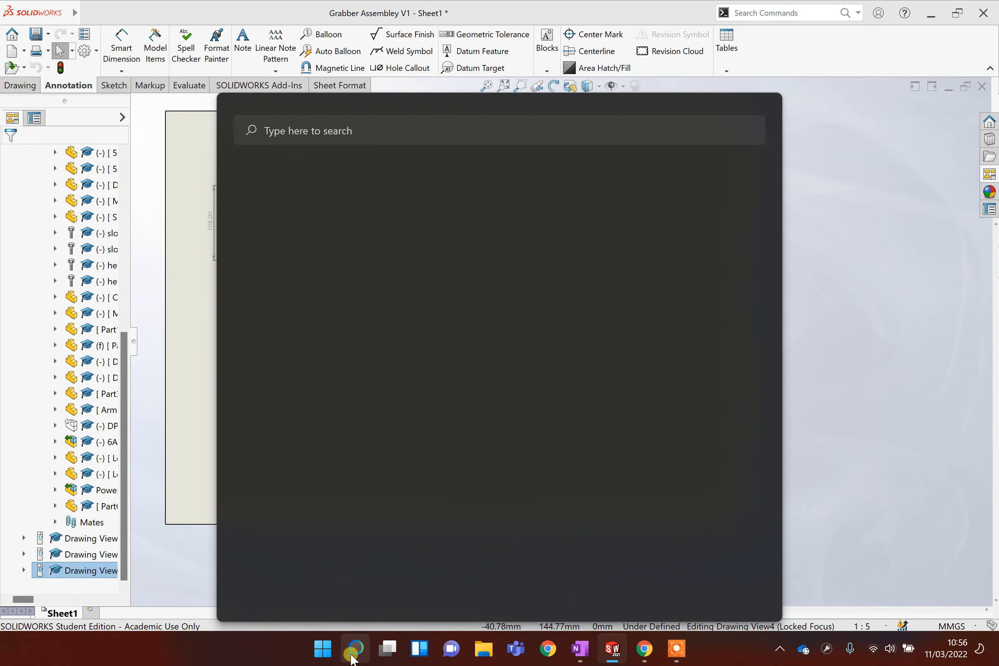
pyautogui.write('powerPoint')
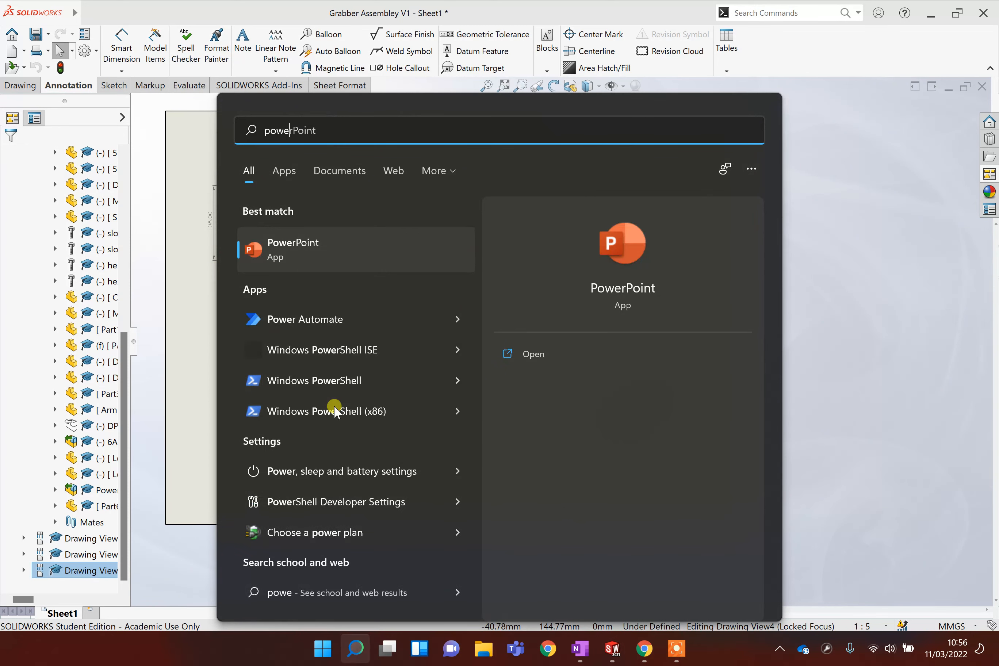
pyautogui.click(363, 260)
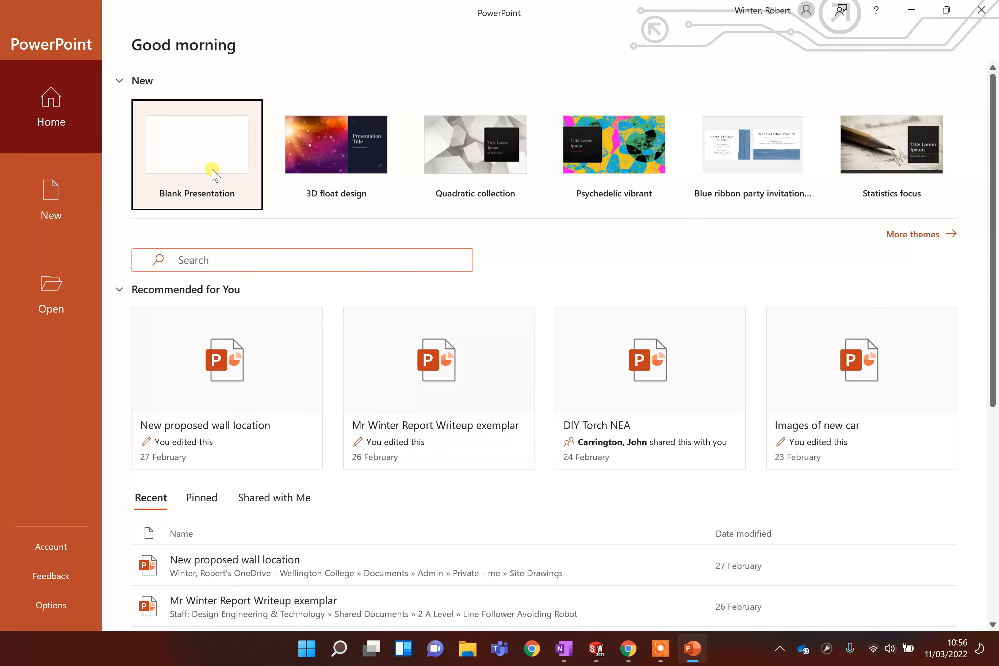
pyautogui.click(211, 167)
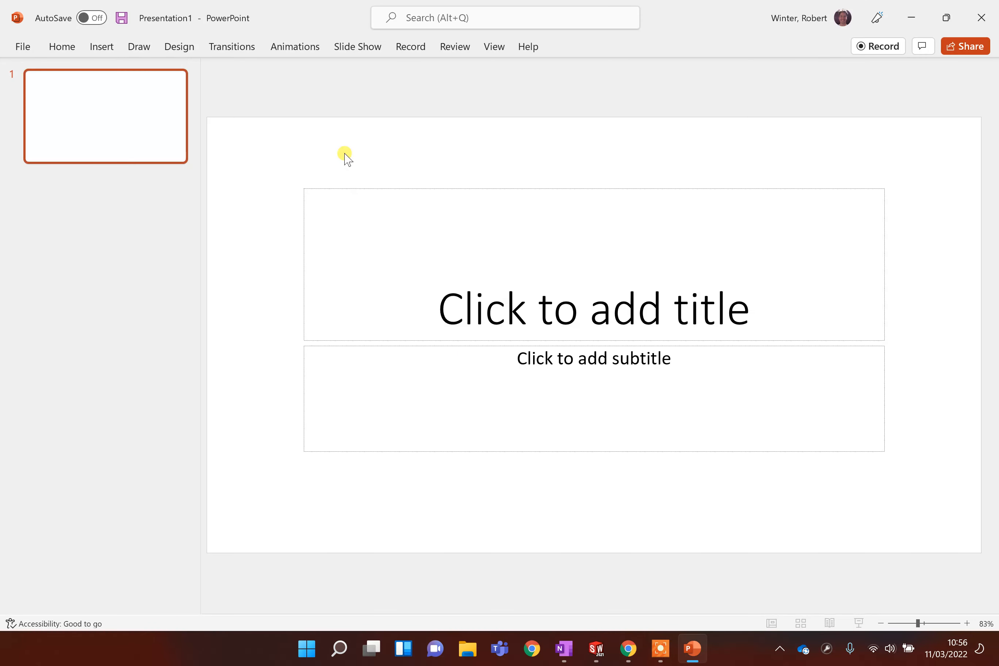
# Delete the title and subtitle placeholders from the first slide
pyautogui.click(426, 188)
pyautogui.press('Delete')
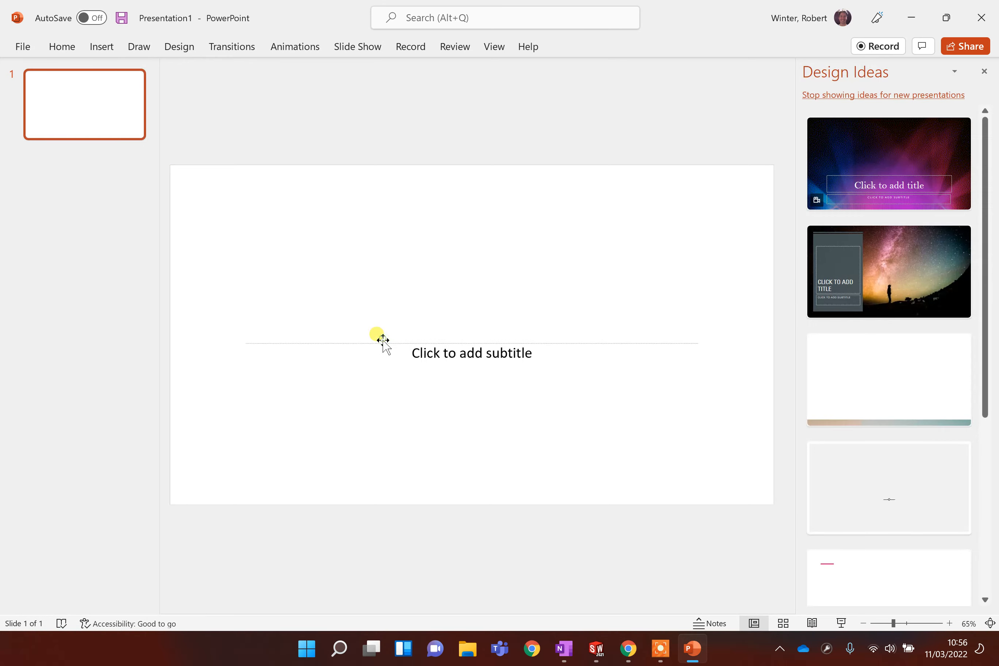
pyautogui.click(382, 344)
pyautogui.press('Delete')
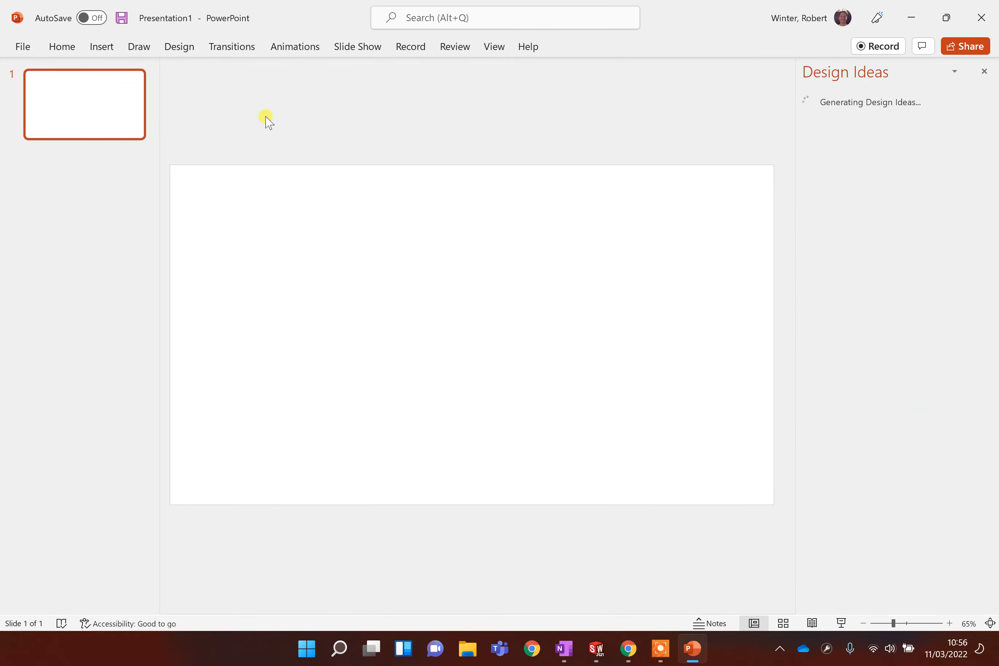
# Insert the "Grabber Assembley V1" picture from this device's Documents folder onto the blank slide
pyautogui.click(101, 47)
pyautogui.click(101, 47)
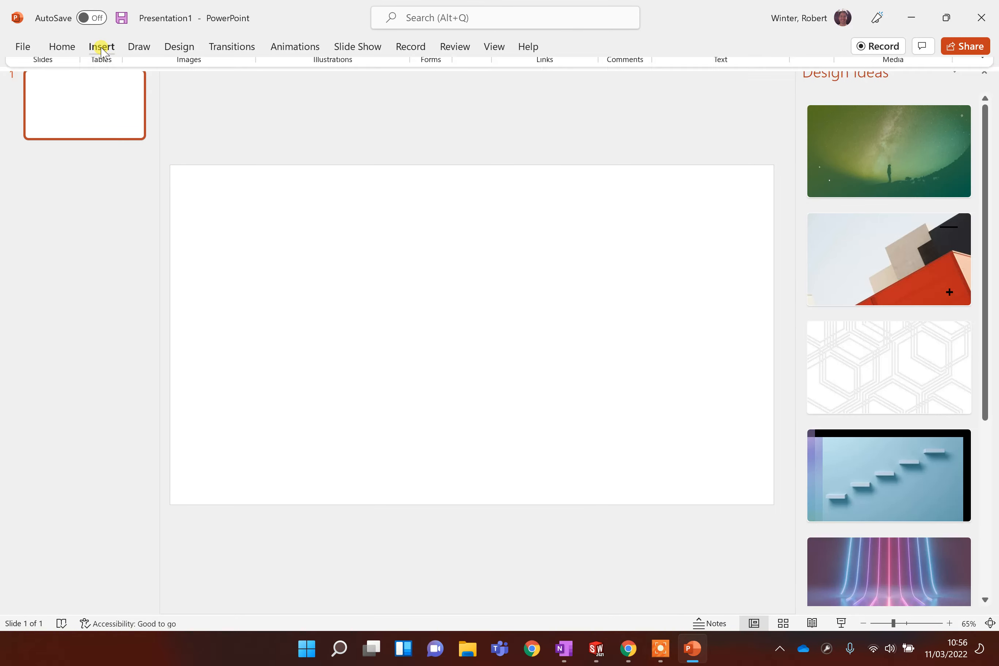
pyautogui.click(102, 48)
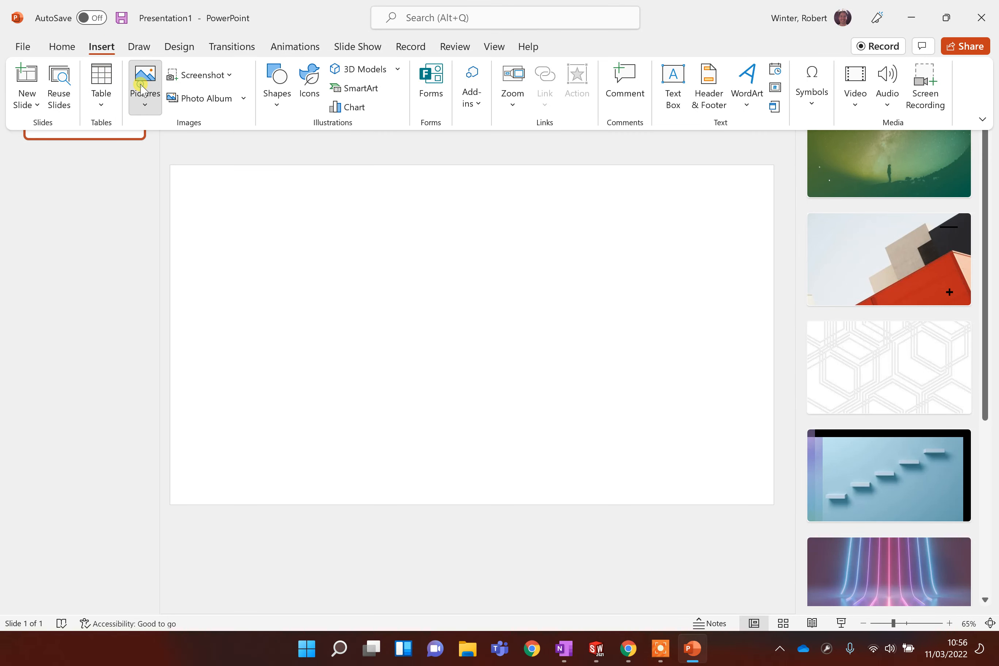
pyautogui.click(145, 101)
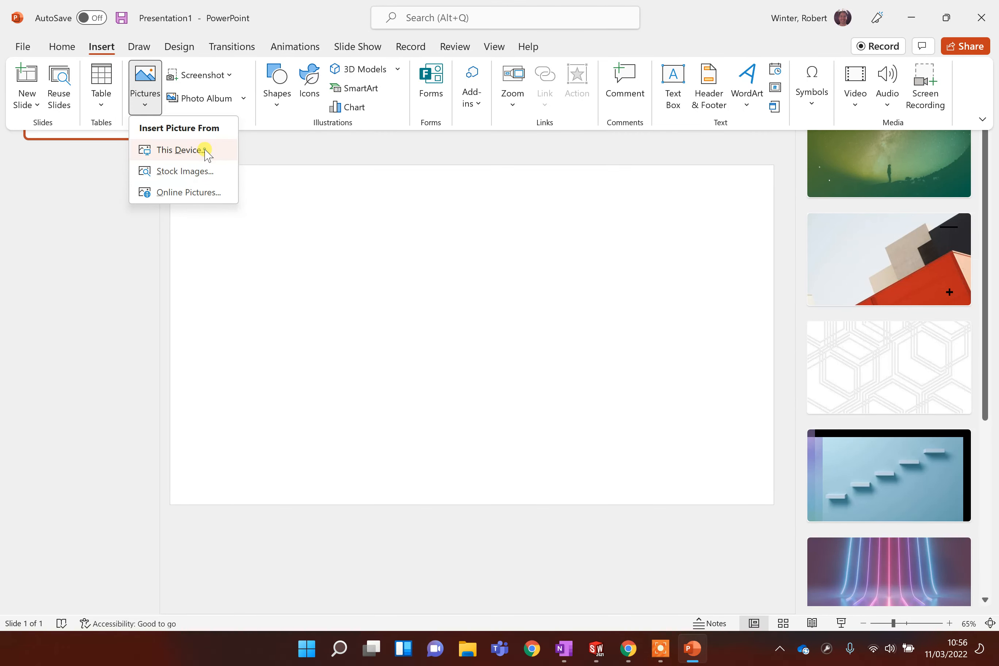
pyautogui.click(181, 150)
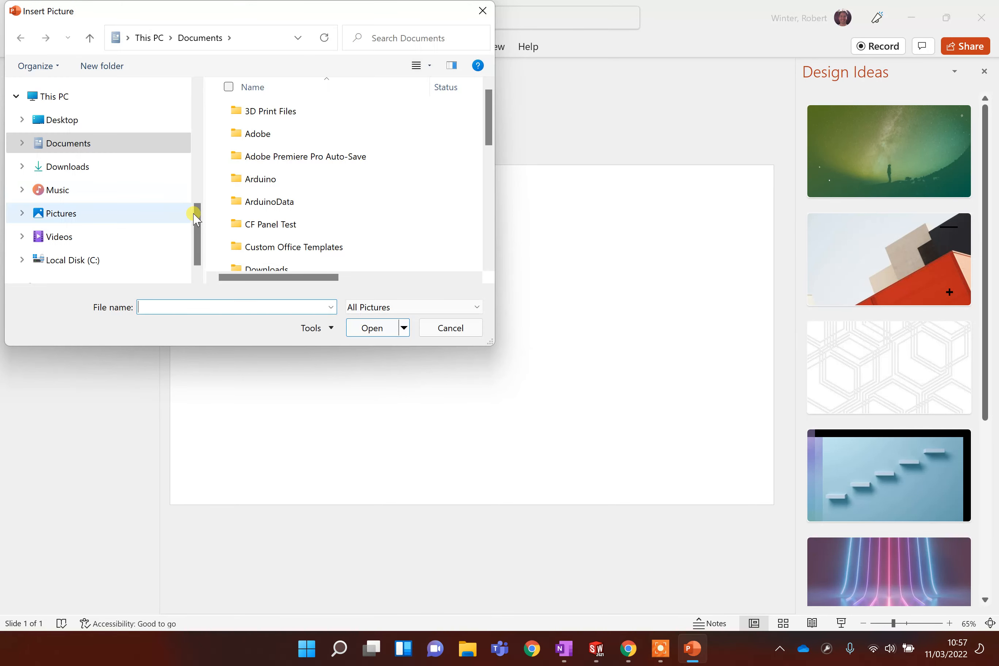
pyautogui.click(82, 166)
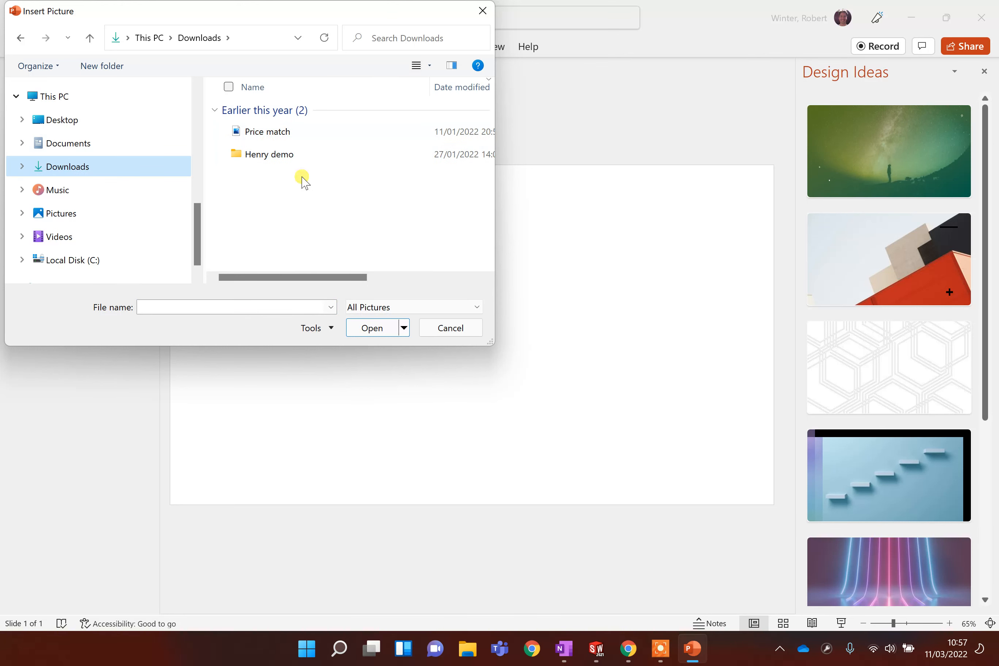
pyautogui.click(114, 143)
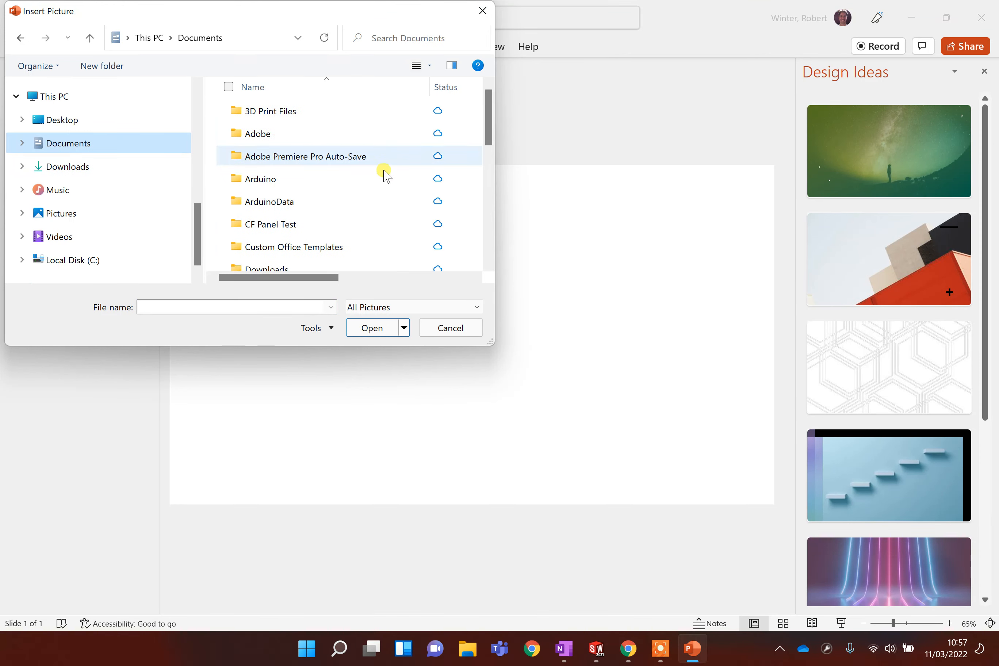
pyautogui.scroll(-1, 387, 180)
pyautogui.scroll(-5, 413, 234)
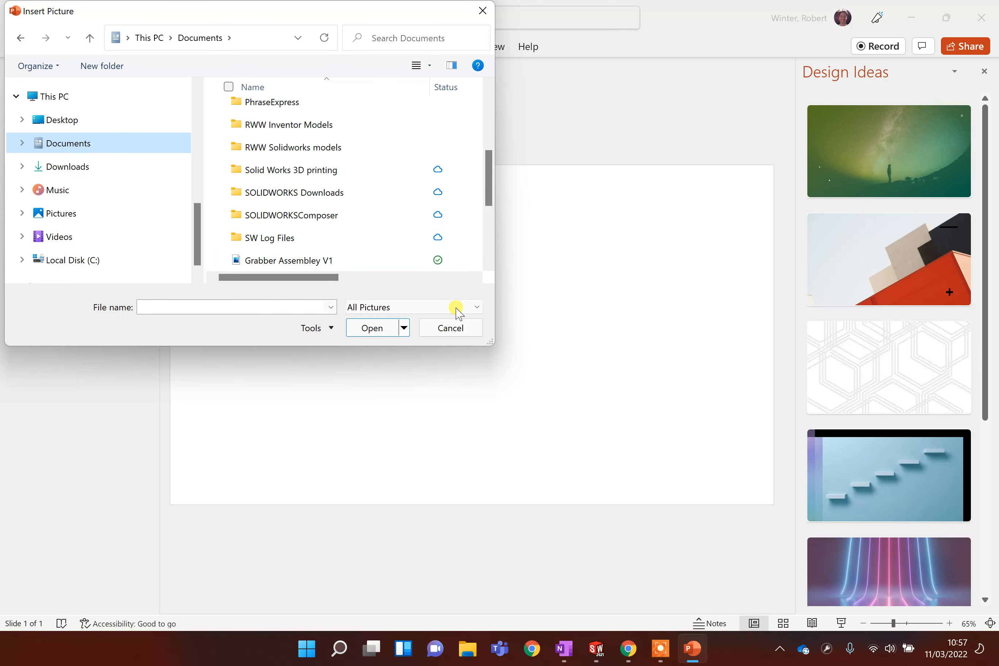
pyautogui.click(297, 261)
pyautogui.click(371, 326)
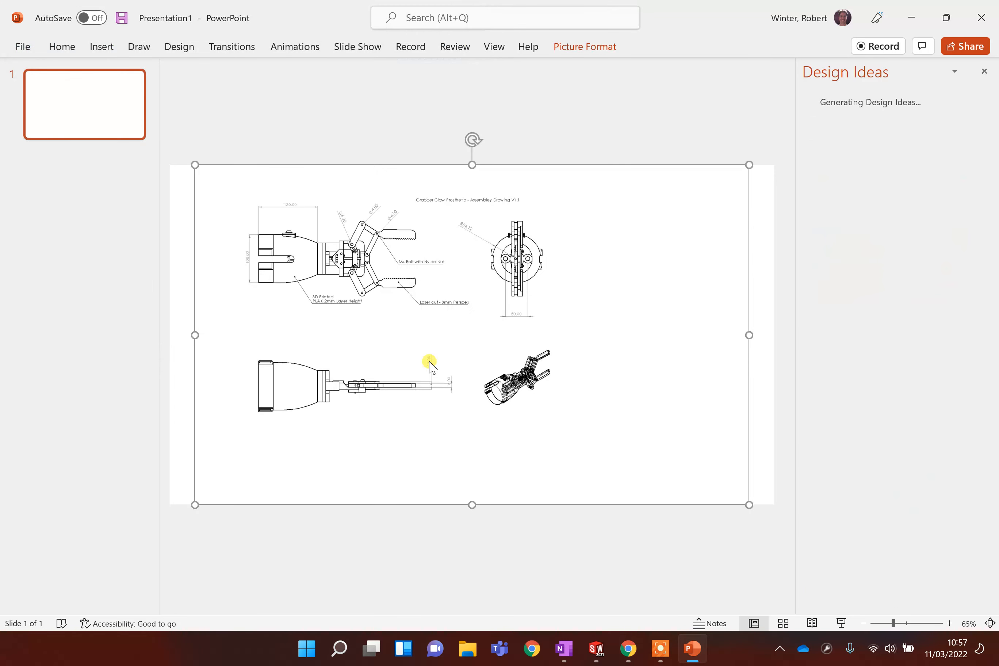
# Examine the dimensions and notes of the inserted drawing picture up close
pyautogui.click(765, 246)
pyautogui.click(344, 260)
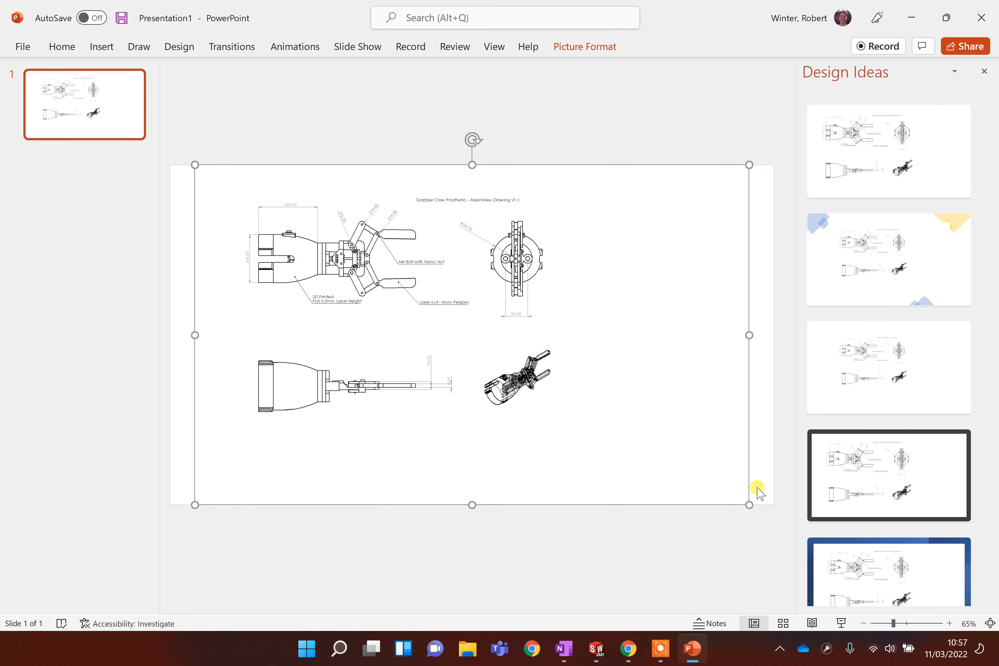
pyautogui.keyDown('ctrl'); pyautogui.scroll(10, 339, 217); pyautogui.keyUp('ctrl')
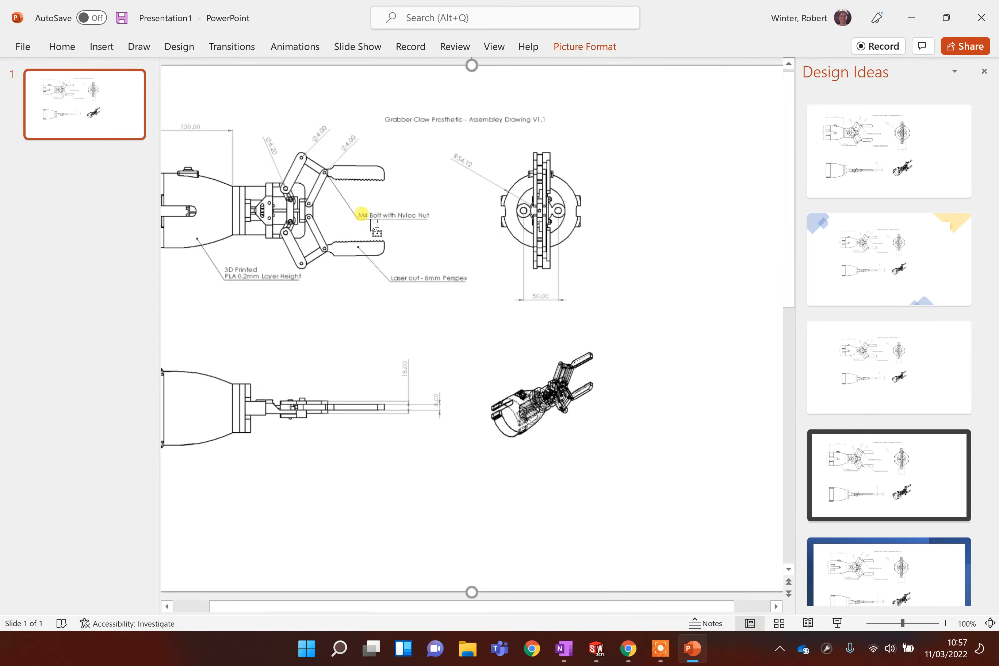